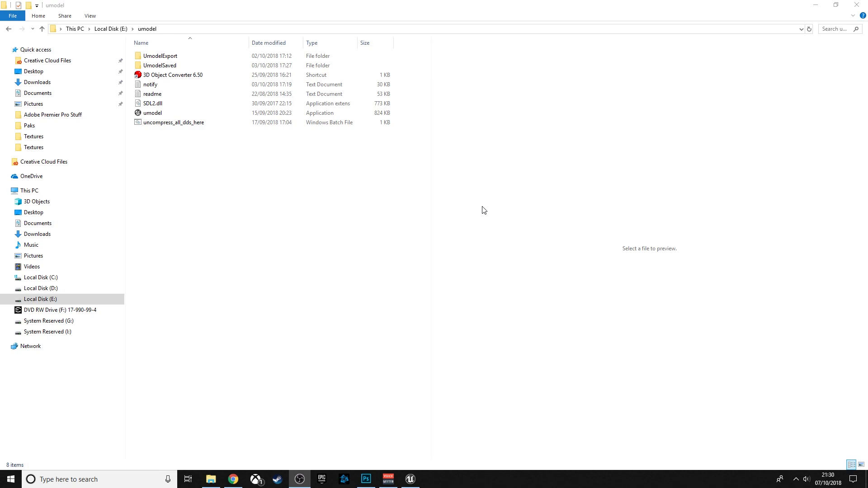
Launch umodel.exe and start it with D:\Games\Epic Games\Fortnite as the game files path.
{"action": "double_click", "coordinate": [183, 112]}
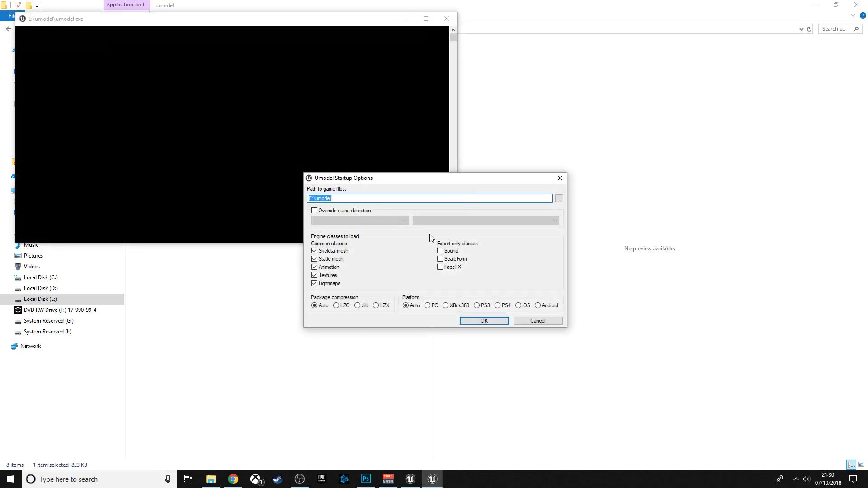
{"action": "left_click", "coordinate": [559, 199]}
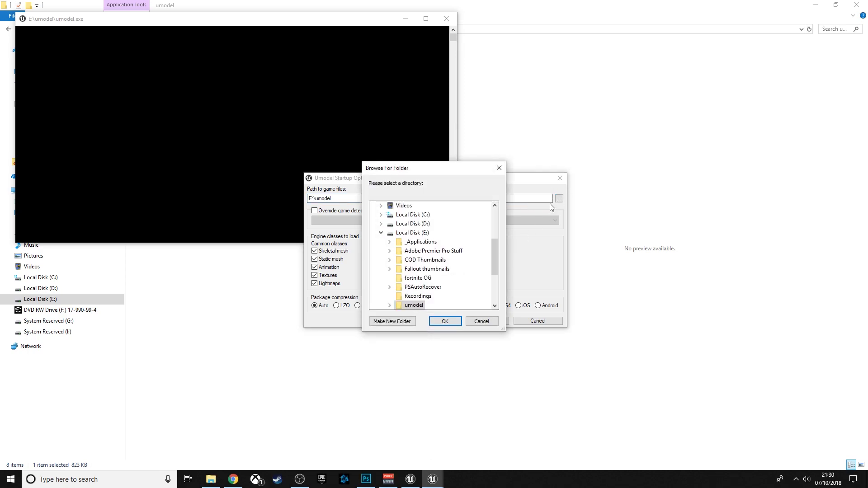
{"action": "left_click", "coordinate": [383, 224]}
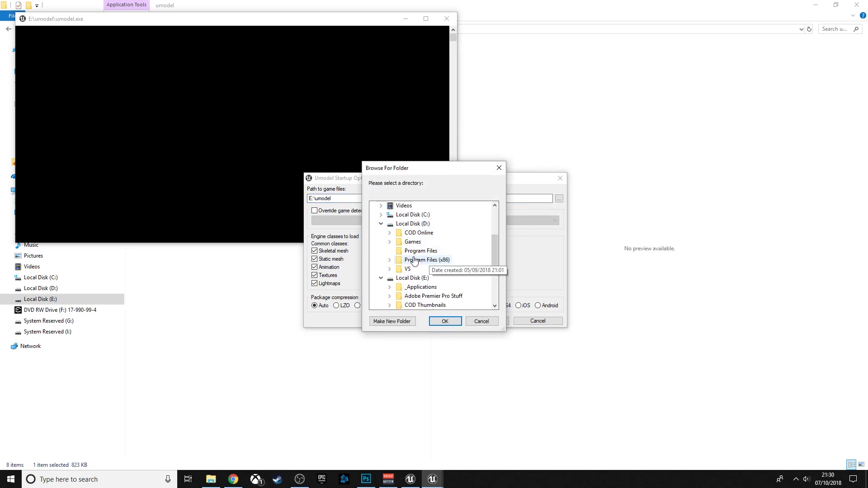
{"action": "left_click", "coordinate": [390, 242]}
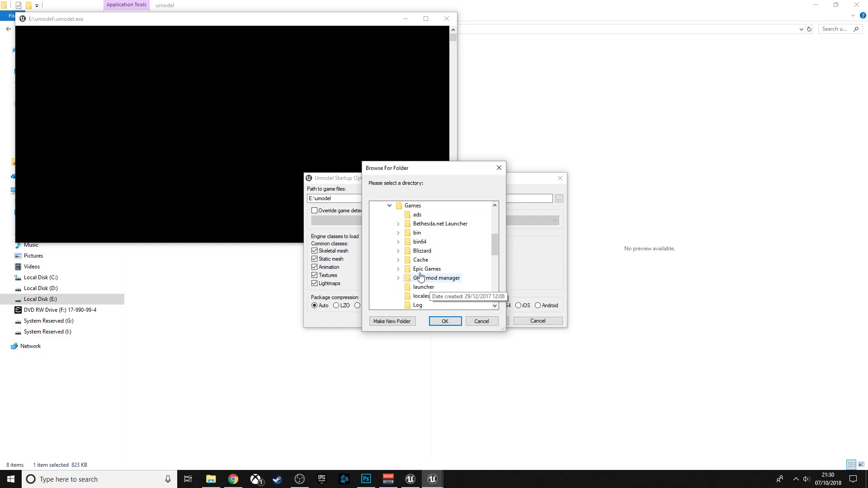
{"action": "left_click", "coordinate": [400, 270]}
{"action": "double_click", "coordinate": [432, 288]}
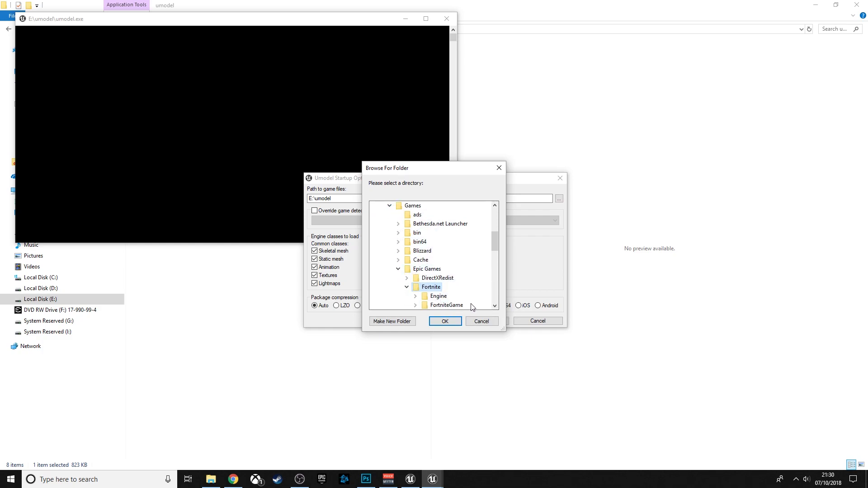
{"action": "scroll", "coordinate": [475, 294], "scroll_direction": "down", "scroll_amount": 1}
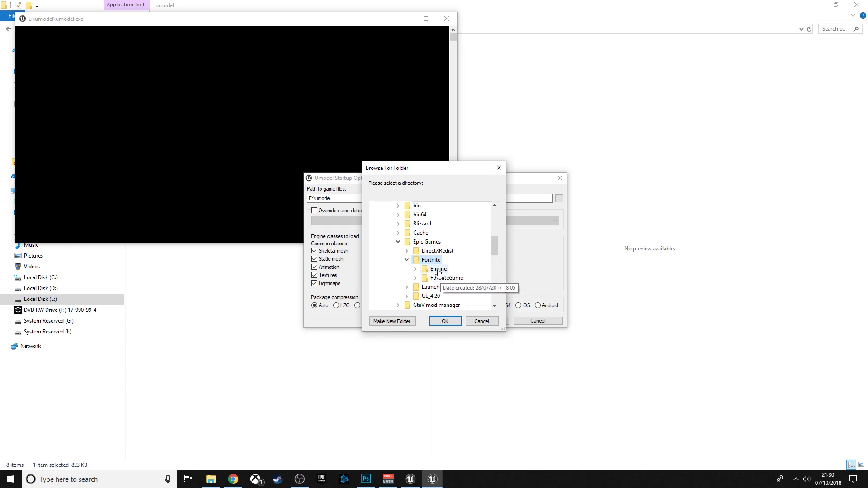
{"action": "left_click", "coordinate": [445, 321]}
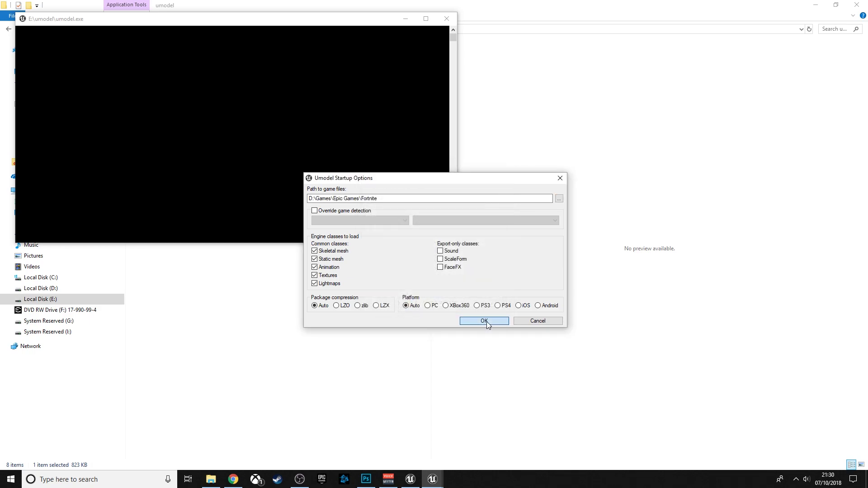
{"action": "left_click", "coordinate": [487, 322]}
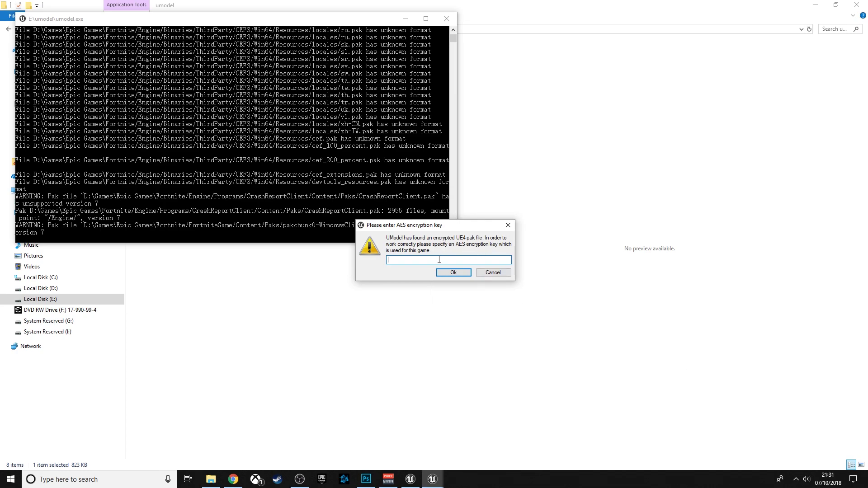
Copy the AES key from Chrome and paste it into UModel's encryption key prompt.
{"action": "key", "text": "alt+Tab"}
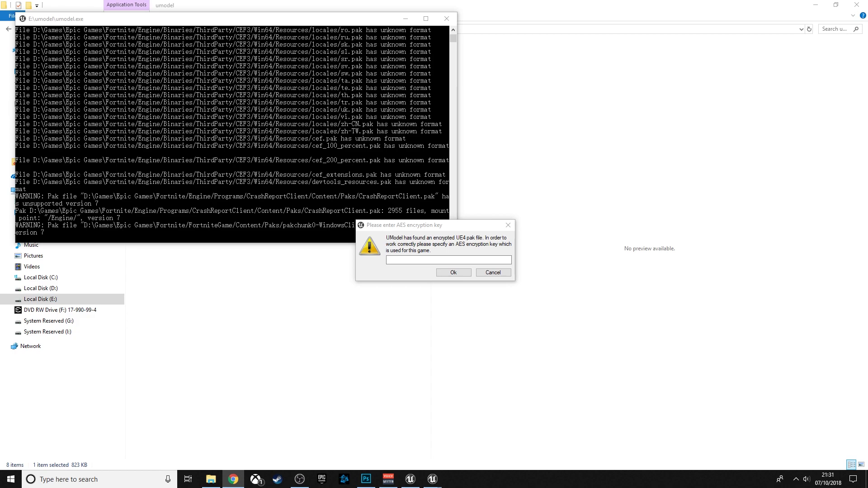
{"action": "key", "text": "alt+Tab"}
{"action": "key", "text": "ctrl+v"}
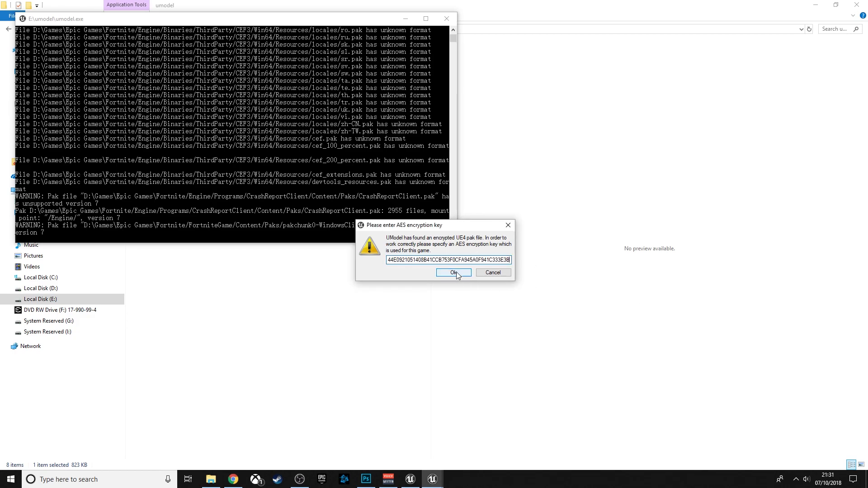
{"action": "left_click", "coordinate": [456, 274]}
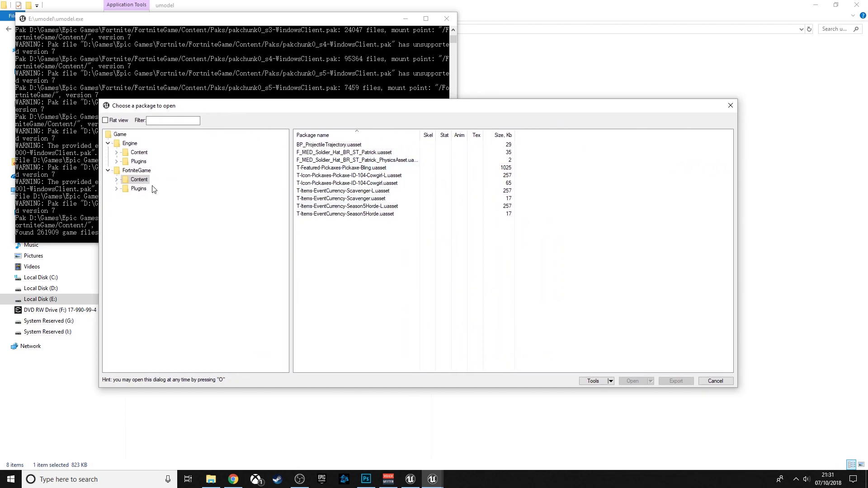
Expand the package tree through Content > Characters > Player > Male > Medium.
{"action": "left_click", "coordinate": [117, 181]}
{"action": "scroll", "coordinate": [134, 219], "scroll_direction": "down", "scroll_amount": 3}
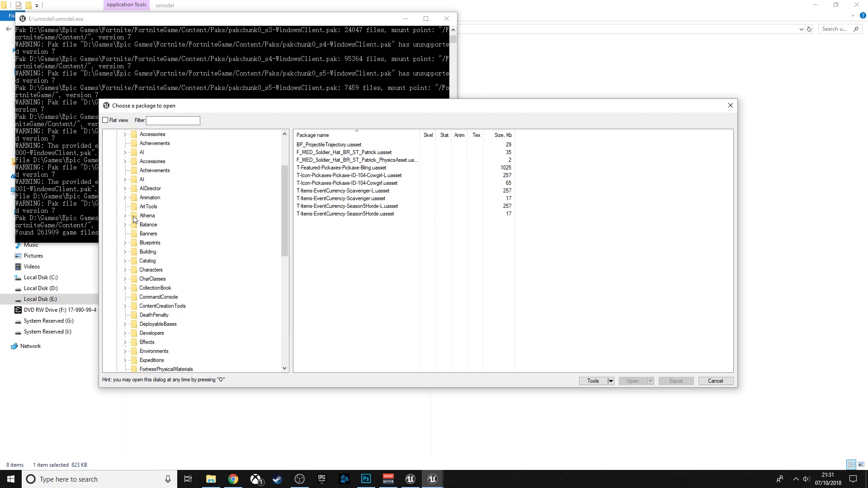
{"action": "left_click", "coordinate": [125, 270]}
{"action": "scroll", "coordinate": [221, 295], "scroll_direction": "down", "scroll_amount": 1}
{"action": "left_click", "coordinate": [133, 324]}
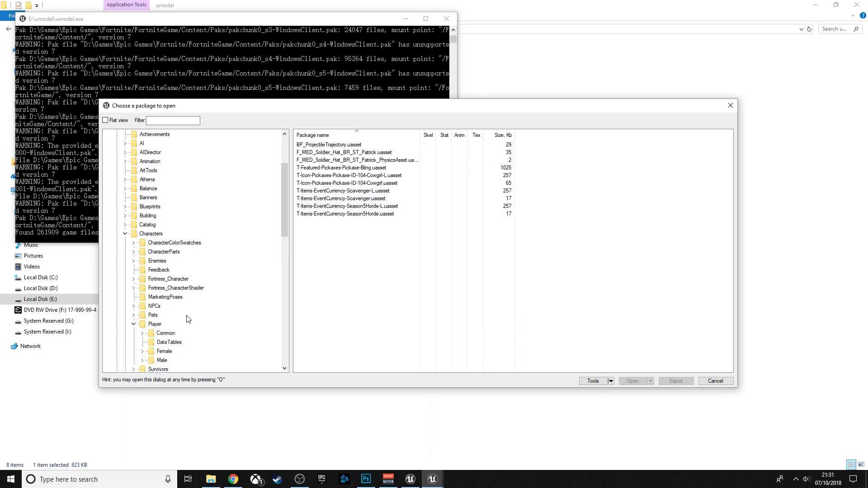
{"action": "scroll", "coordinate": [189, 319], "scroll_direction": "down", "scroll_amount": 2}
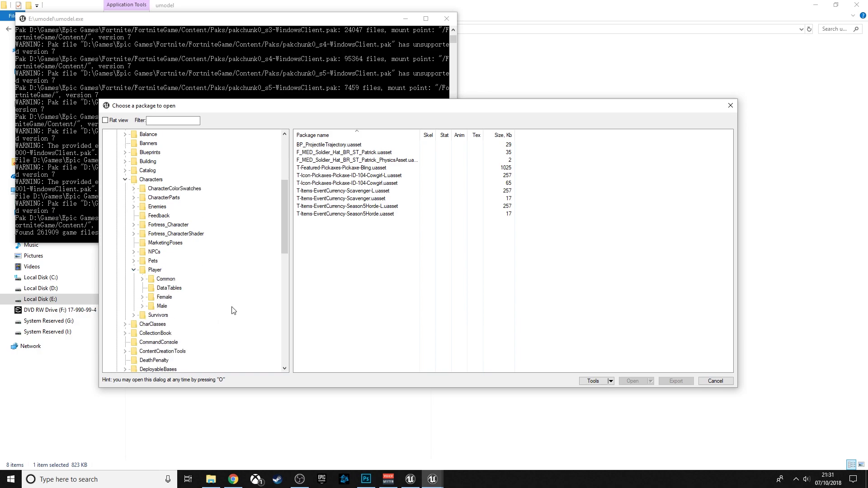
{"action": "left_click", "coordinate": [143, 307]}
{"action": "scroll", "coordinate": [254, 271], "scroll_direction": "down", "scroll_amount": 3}
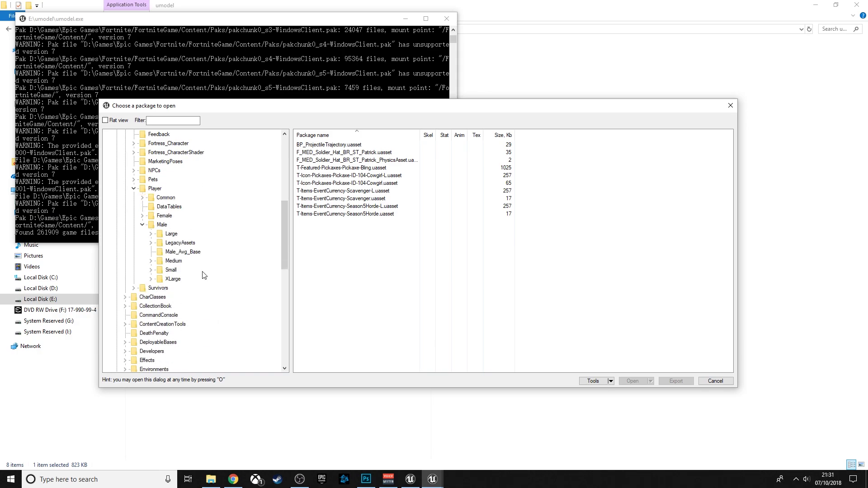
{"action": "left_click", "coordinate": [151, 261]}
{"action": "scroll", "coordinate": [156, 259], "scroll_direction": "down", "scroll_amount": 1}
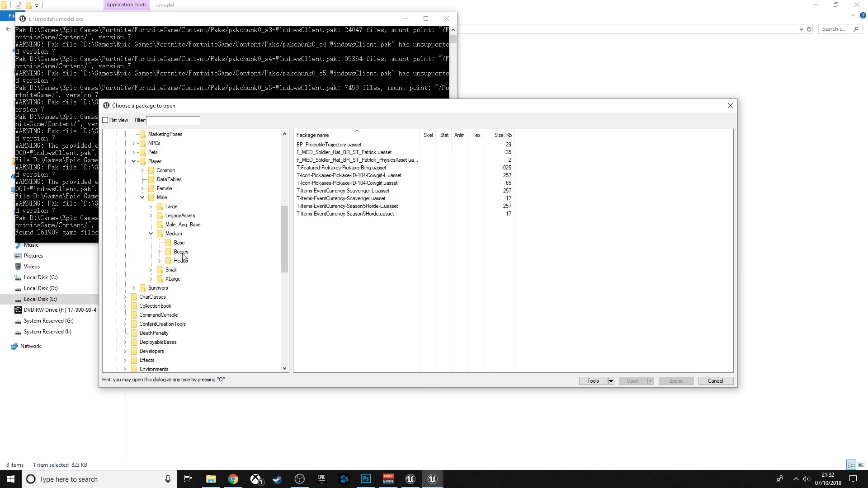
Expand Bodies > M_MED_Viking_01 and list its Materials, then its Meshes folder.
{"action": "double_click", "coordinate": [164, 253]}
{"action": "scroll", "coordinate": [233, 260], "scroll_direction": "down", "scroll_amount": 8}
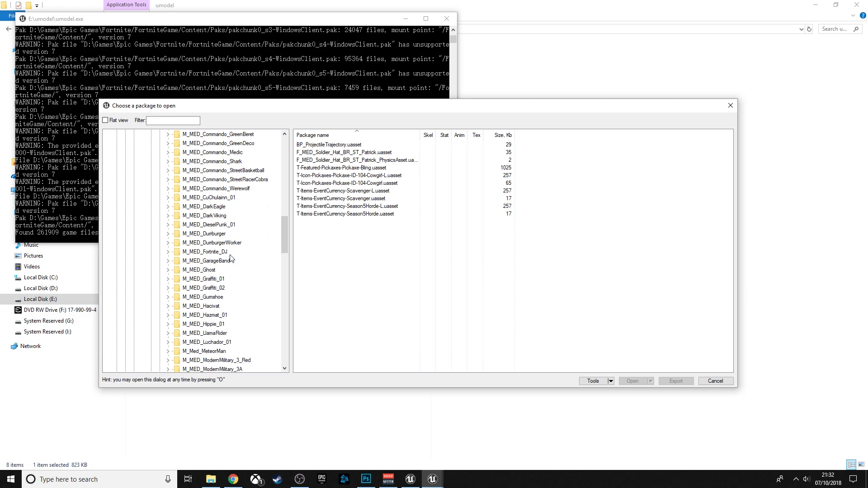
{"action": "scroll", "coordinate": [233, 261], "scroll_direction": "down", "scroll_amount": 7}
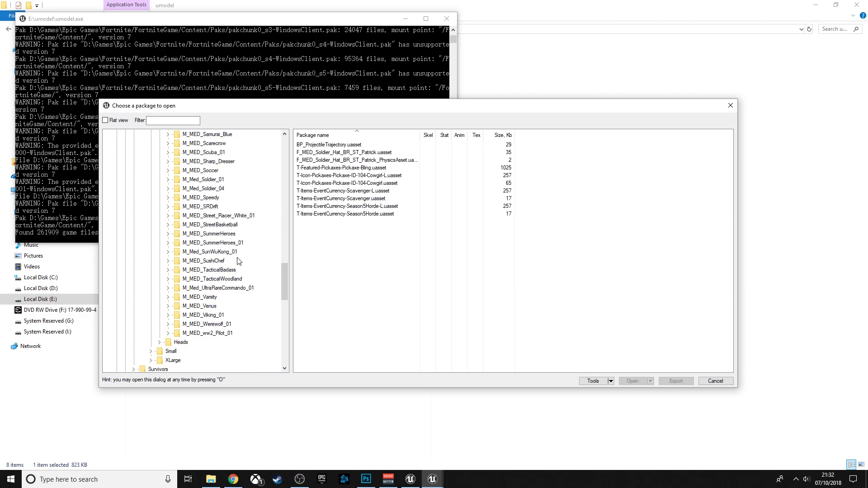
{"action": "left_click", "coordinate": [167, 316]}
{"action": "scroll", "coordinate": [169, 312], "scroll_direction": "down", "scroll_amount": 1}
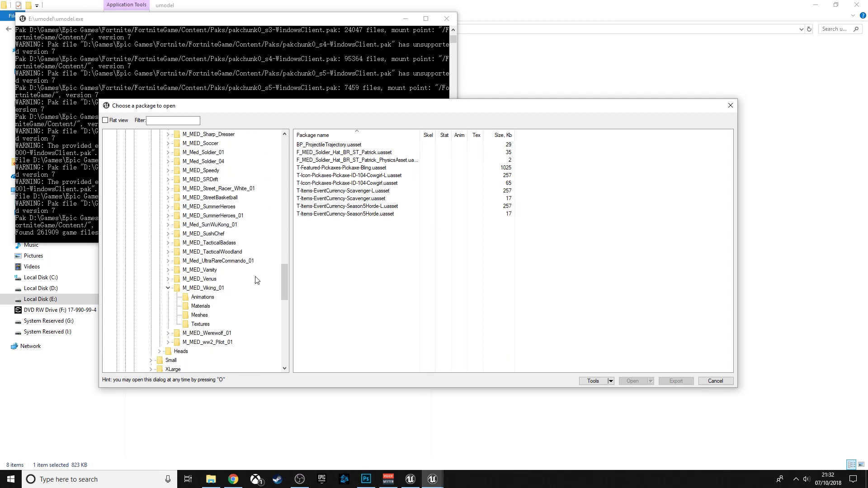
{"action": "left_click", "coordinate": [201, 306]}
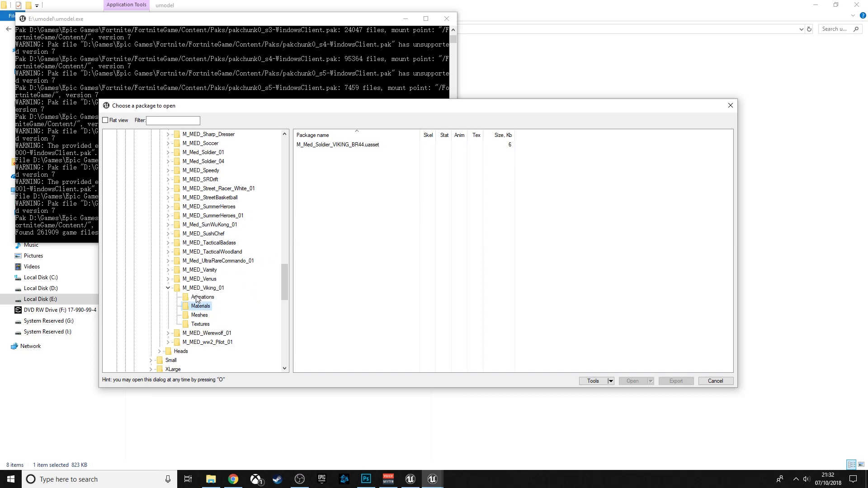
{"action": "left_click", "coordinate": [202, 316]}
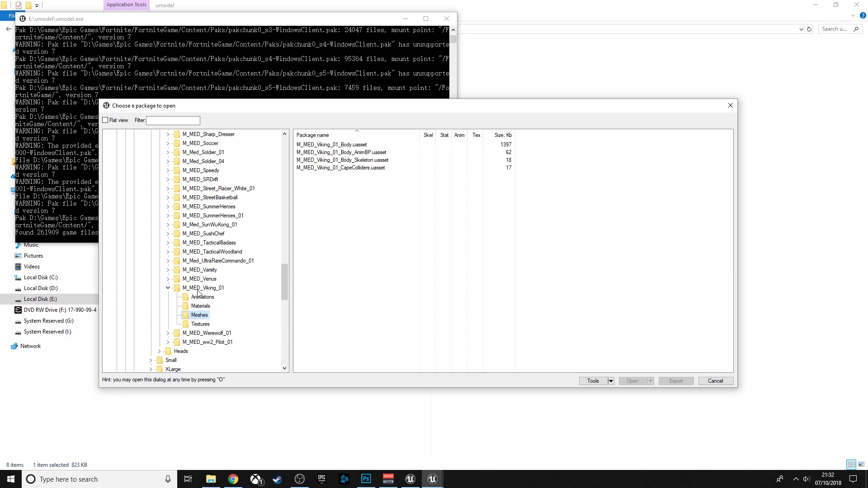
{"action": "scroll", "coordinate": [194, 293], "scroll_direction": "up", "scroll_amount": 20}
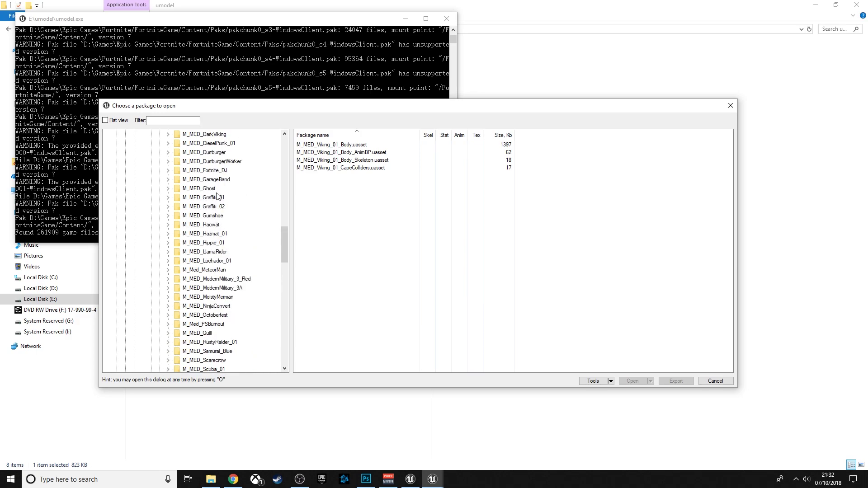
{"action": "scroll", "coordinate": [239, 219], "scroll_direction": "up", "scroll_amount": 7}
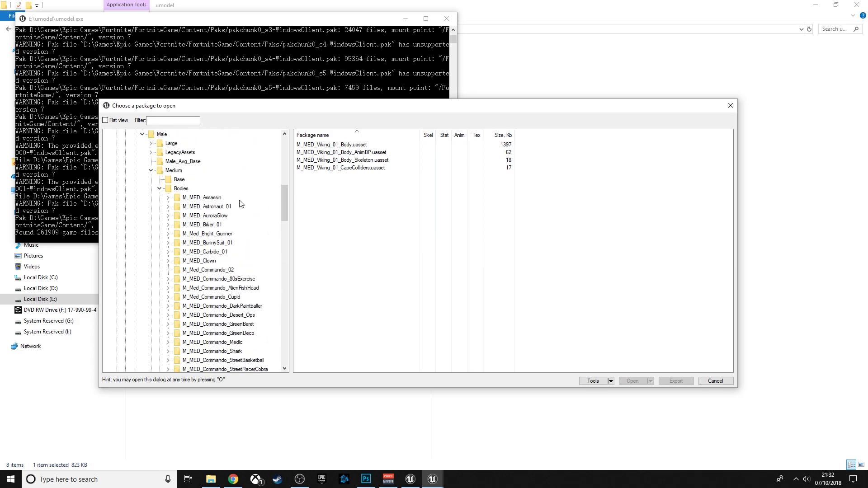
{"action": "scroll", "coordinate": [229, 212], "scroll_direction": "down", "scroll_amount": 20}
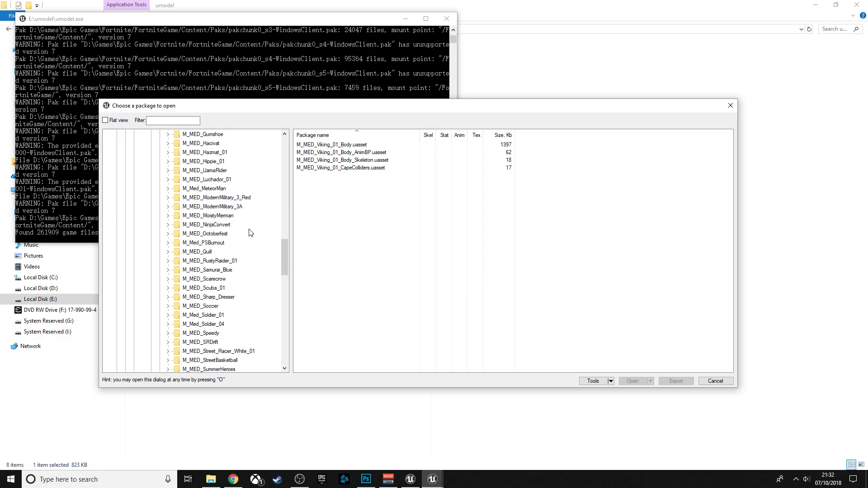
{"action": "scroll", "coordinate": [252, 233], "scroll_direction": "down", "scroll_amount": 3}
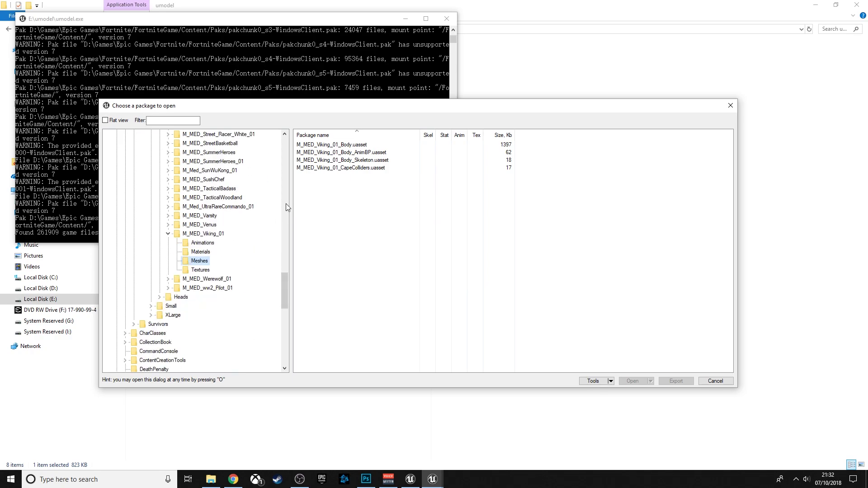
Open M_MED_Viking_01_Body.uasset as an Unreal engine 4.20 package.
{"action": "double_click", "coordinate": [371, 145]}
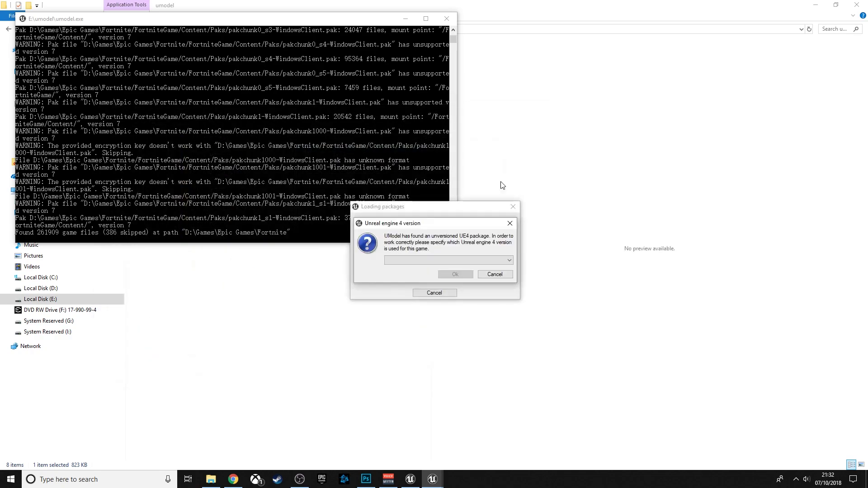
{"action": "left_click", "coordinate": [463, 260]}
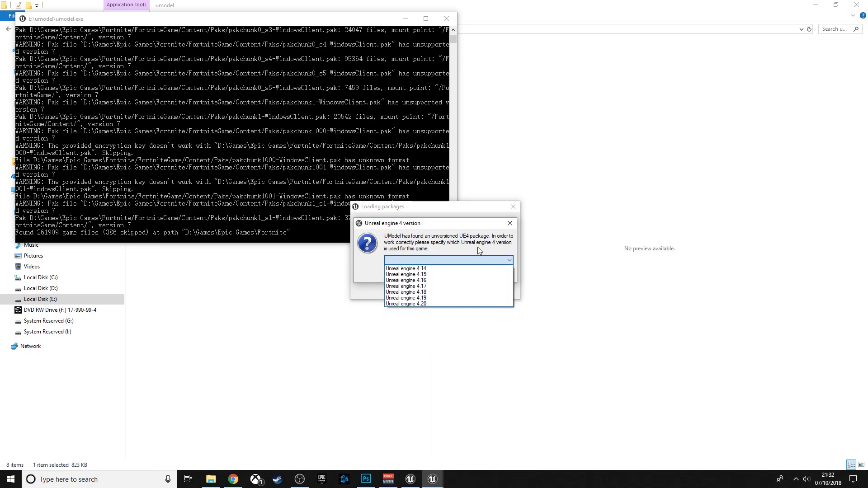
{"action": "left_click", "coordinate": [424, 304]}
{"action": "left_click", "coordinate": [450, 274]}
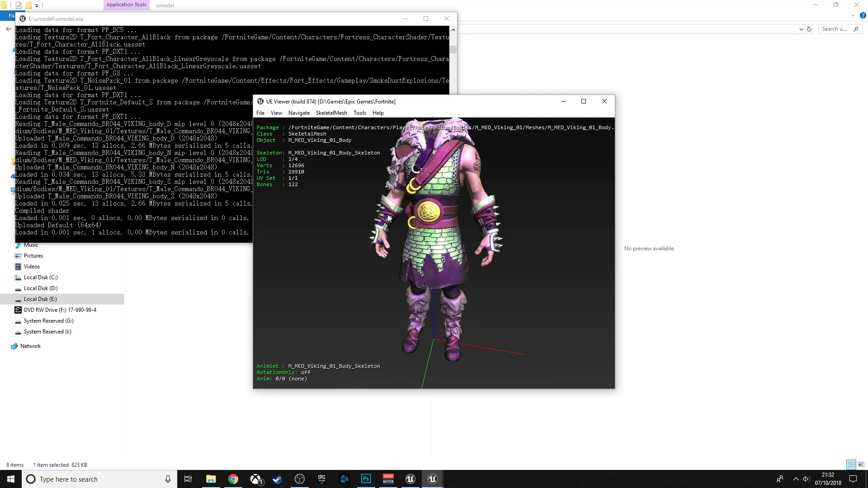
Orbit around the Viking model, then return to the package browser with O.
{"action": "mouse_move", "coordinate": [450, 183]}
{"action": "left_mouse_down"}
{"action": "mouse_move", "coordinate": [450, 203]}
{"action": "mouse_move", "coordinate": [441, 170]}
{"action": "left_mouse_up"}
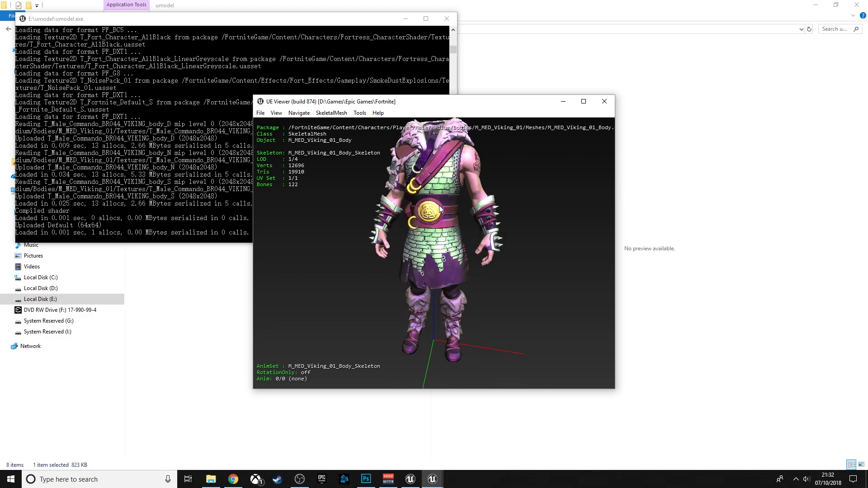
{"action": "left_click_drag", "start_coordinate": [438, 206], "coordinate": [382, 217]}
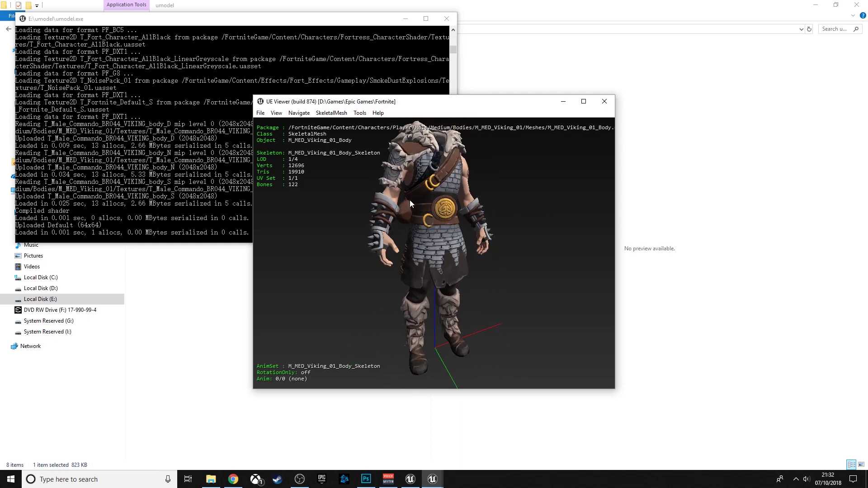
{"action": "key", "text": "o"}
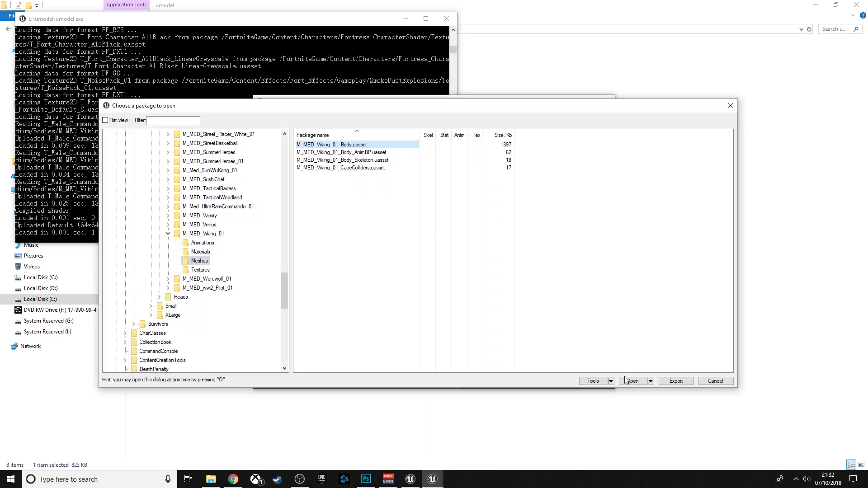
List the Viking Textures folder and preview the body_D, body_M and body_N textures.
{"action": "left_click", "coordinate": [198, 271]}
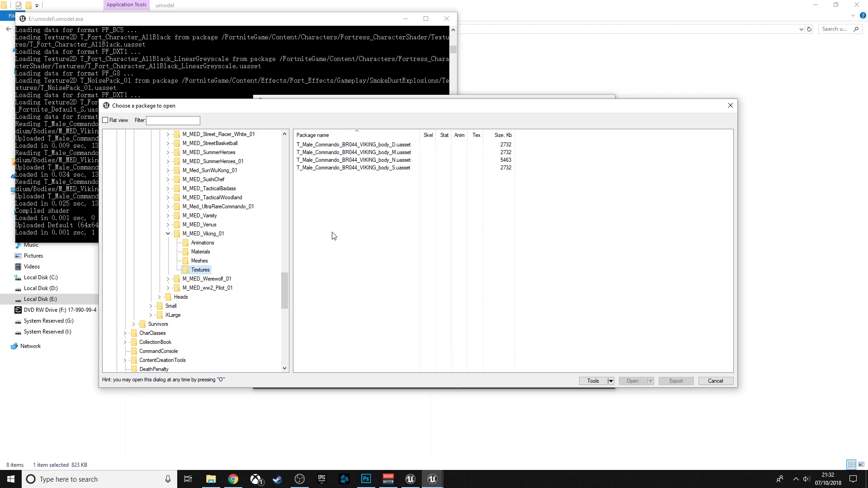
{"action": "double_click", "coordinate": [398, 147]}
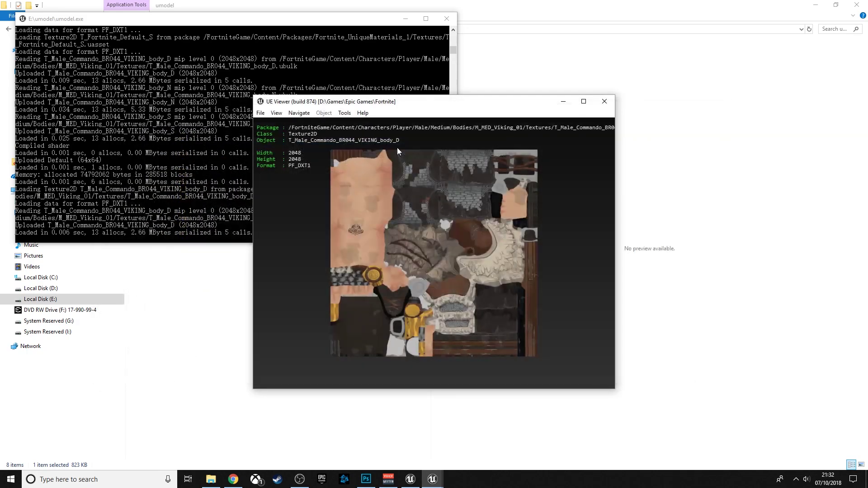
{"action": "mouse_move", "coordinate": [422, 213]}
{"action": "left_mouse_down"}
{"action": "mouse_move", "coordinate": [452, 217]}
{"action": "mouse_move", "coordinate": [427, 212]}
{"action": "left_mouse_up"}
{"action": "key", "text": "o"}
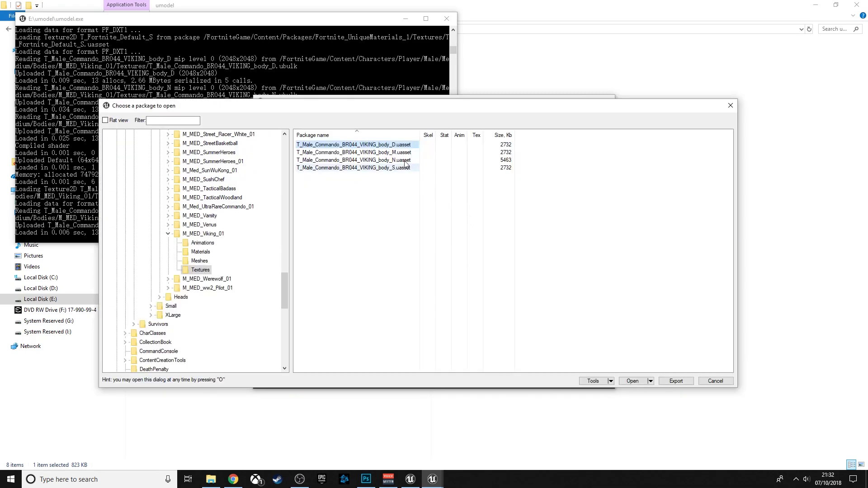
{"action": "double_click", "coordinate": [317, 149]}
{"action": "key", "text": "o"}
{"action": "double_click", "coordinate": [362, 160]}
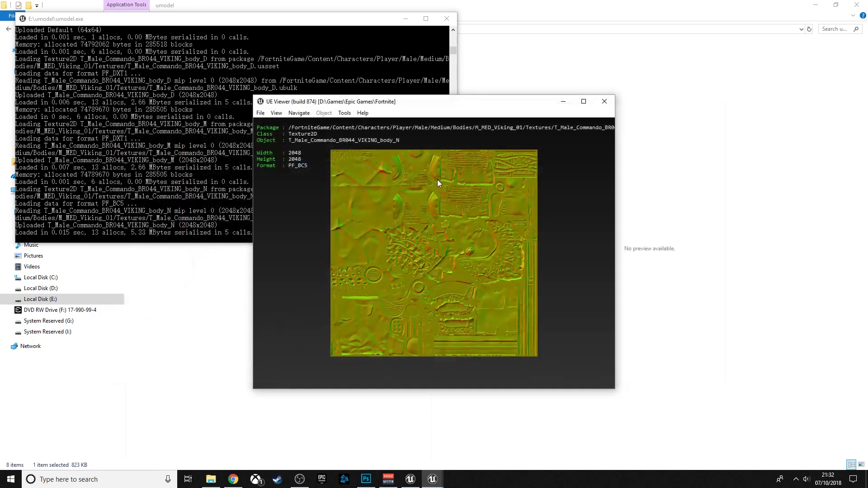
{"action": "key", "text": "o"}
Preview body_S, then compare body_D and body_S again before returning to the list.
{"action": "left_click", "coordinate": [387, 168]}
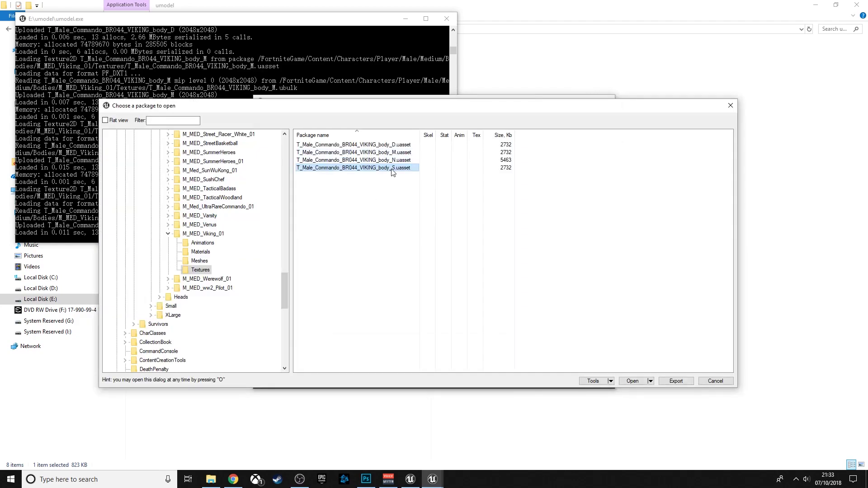
{"action": "key", "text": "Return"}
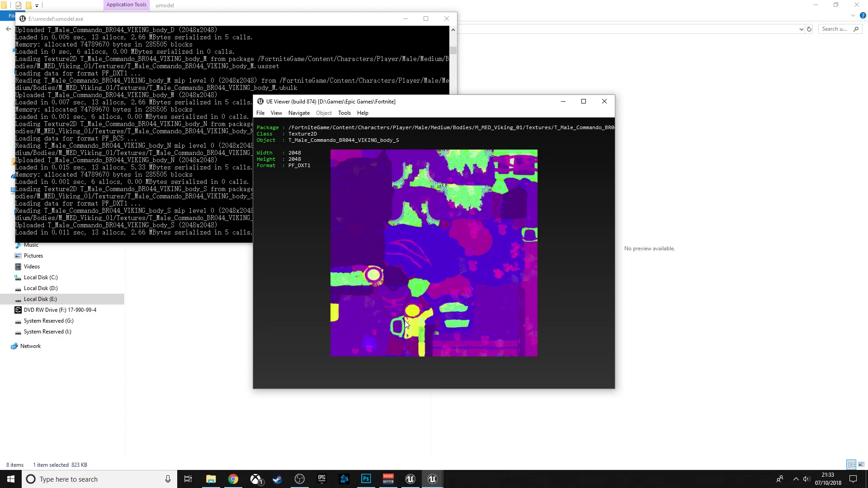
{"action": "key", "text": "o"}
{"action": "double_click", "coordinate": [379, 147]}
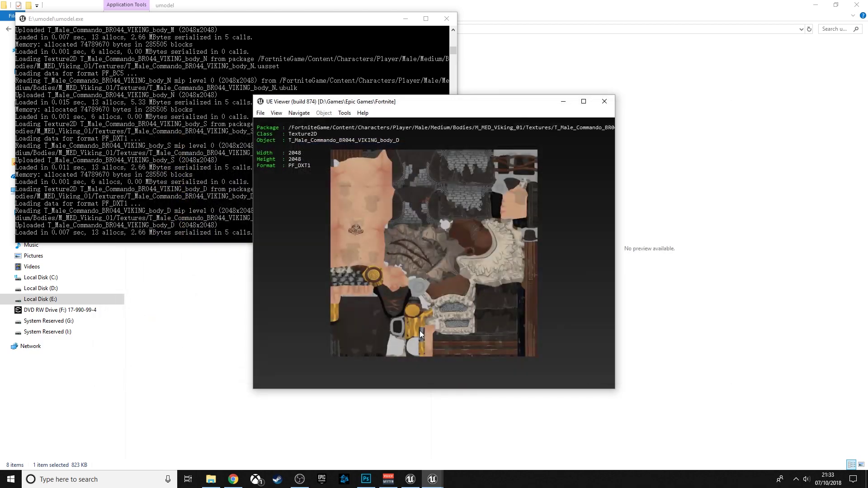
{"action": "key", "text": "o"}
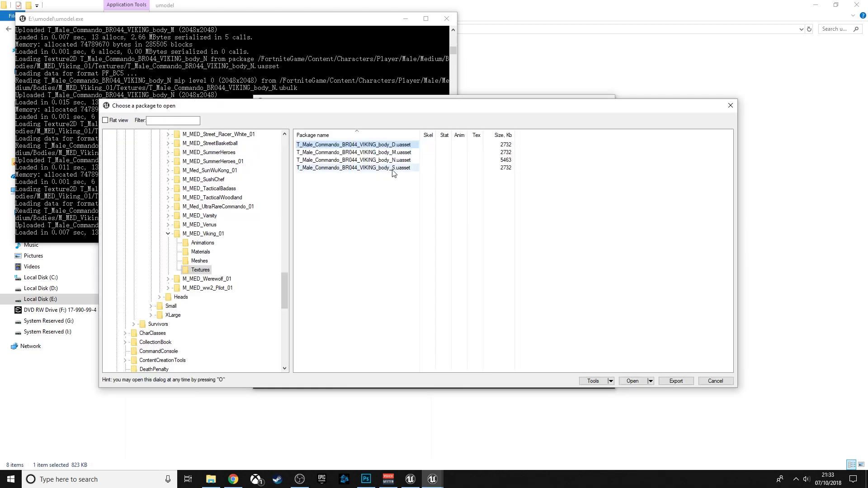
{"action": "double_click", "coordinate": [371, 189]}
{"action": "key", "text": "o"}
{"action": "double_click", "coordinate": [379, 145]}
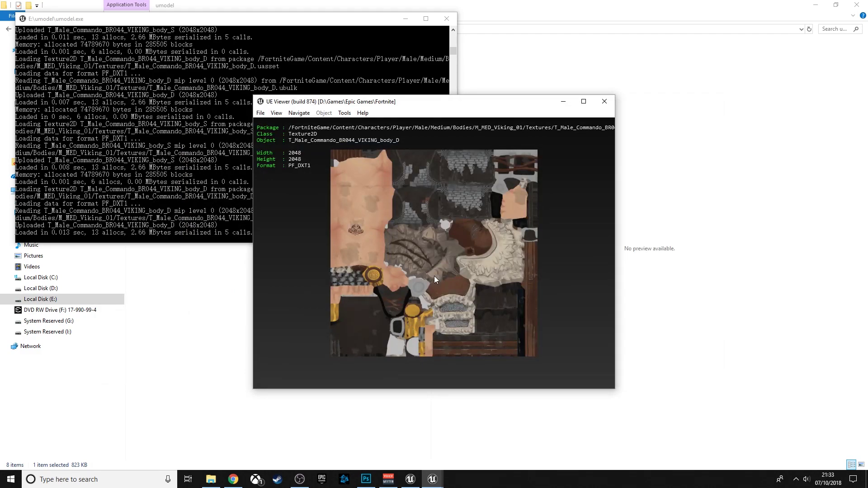
{"action": "left_click_drag", "start_coordinate": [434, 276], "coordinate": [562, 281]}
{"action": "key", "text": "o"}
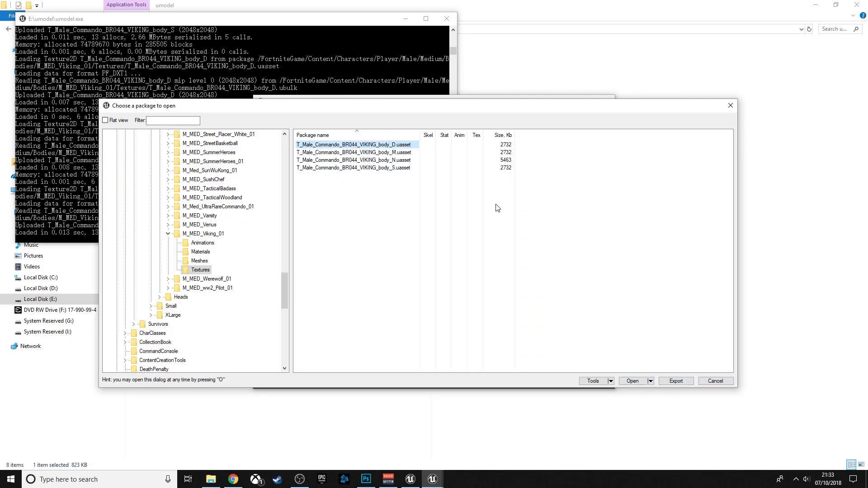
Export the body_D texture and save its package with Tools > Save selected packages.
{"action": "left_click", "coordinate": [680, 385]}
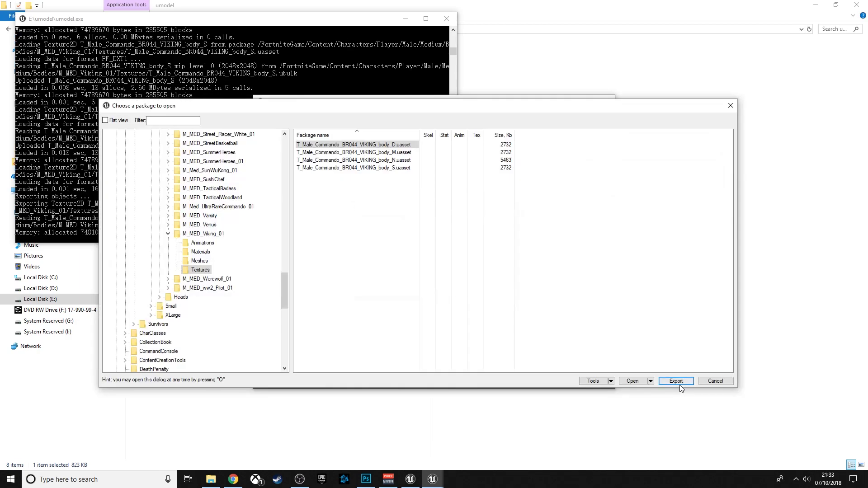
{"action": "left_click", "coordinate": [393, 145]}
{"action": "left_click", "coordinate": [611, 381]}
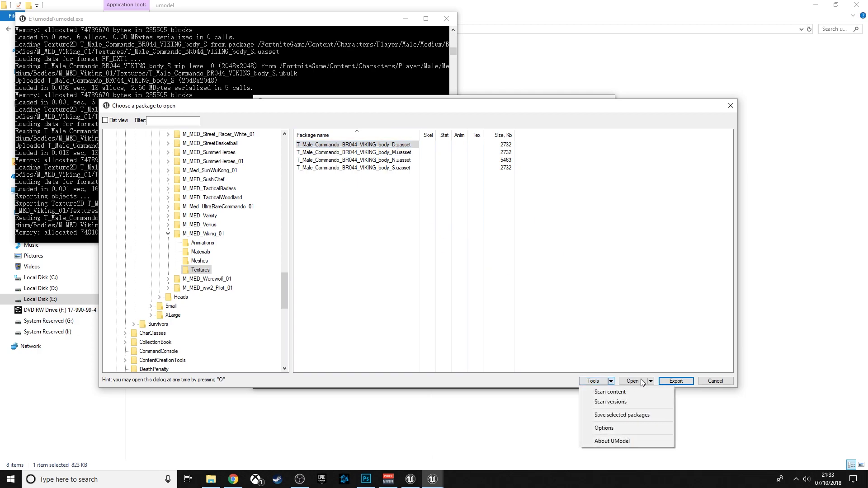
{"action": "left_click", "coordinate": [635, 415]}
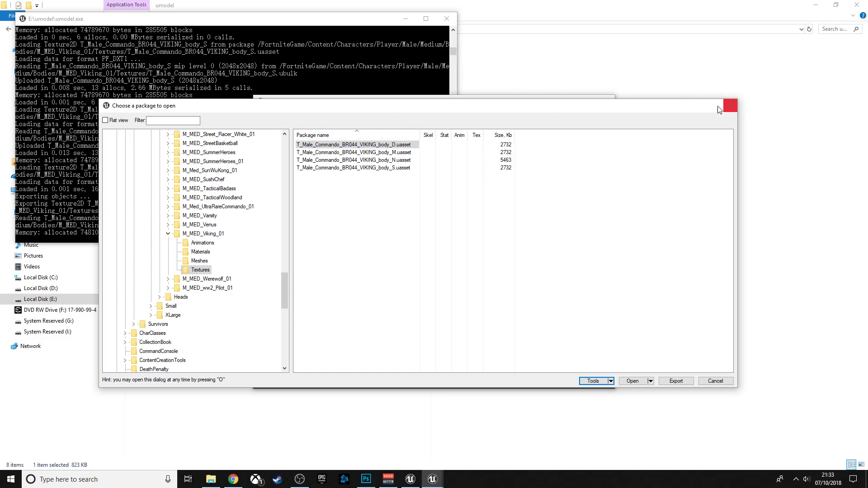
Close the package chooser and UE Viewer, returning to the umodel folder.
{"action": "left_click", "coordinate": [731, 105]}
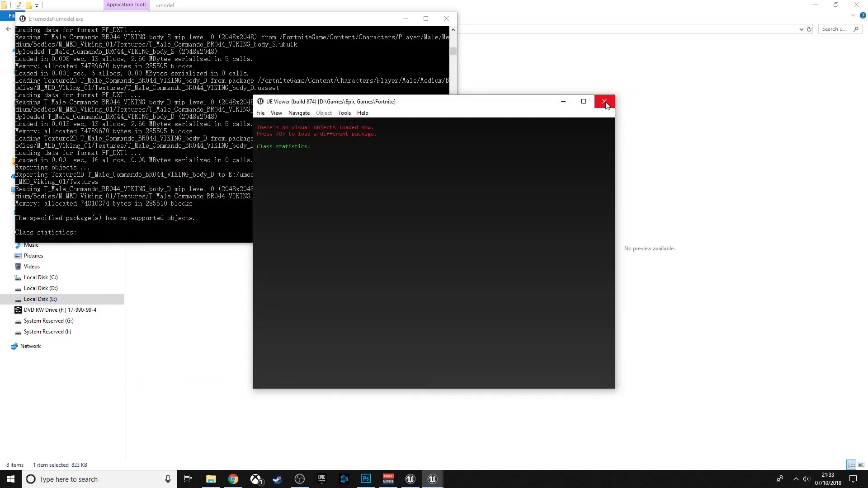
{"action": "left_click", "coordinate": [608, 100]}
{"action": "left_click", "coordinate": [281, 183]}
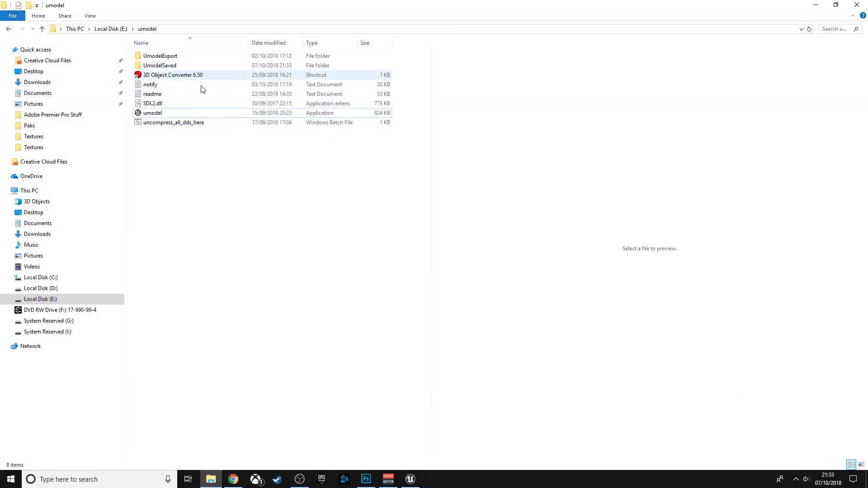
Inspect the saved body_D.ubulk file sizes in UmodelSaved, then go back and select UmodelExport.
{"action": "double_click", "coordinate": [176, 65]}
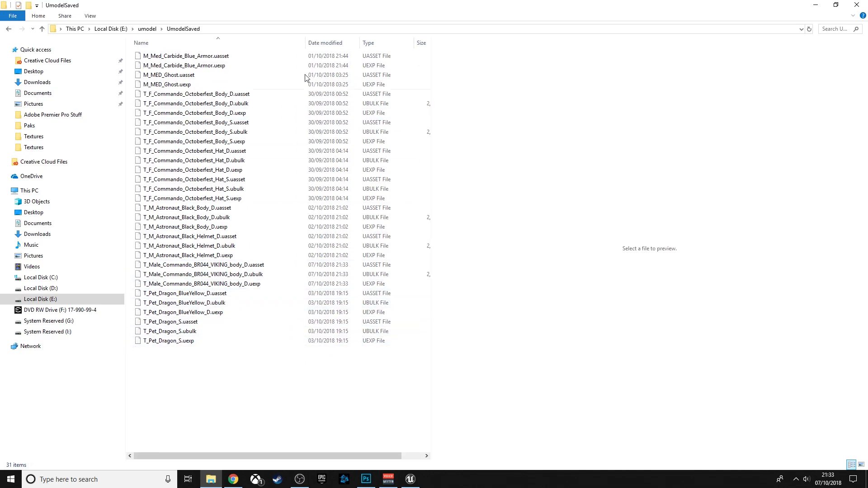
{"action": "left_click", "coordinate": [222, 276]}
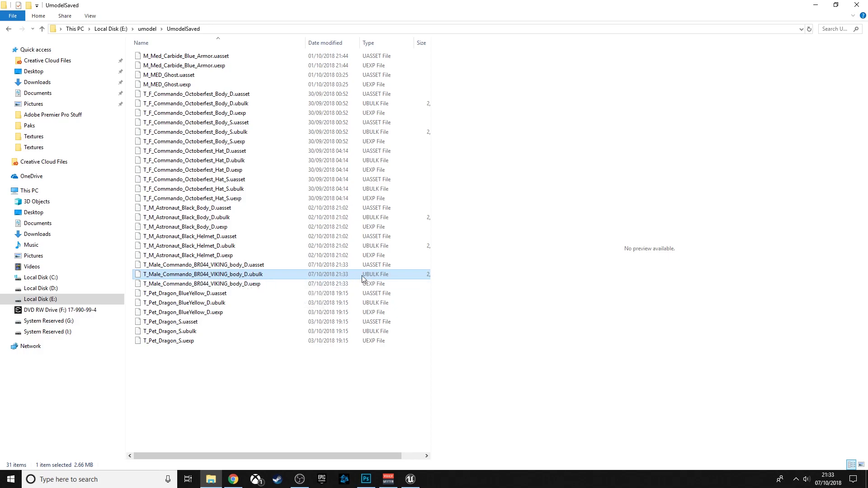
{"action": "double_click", "coordinate": [432, 44]}
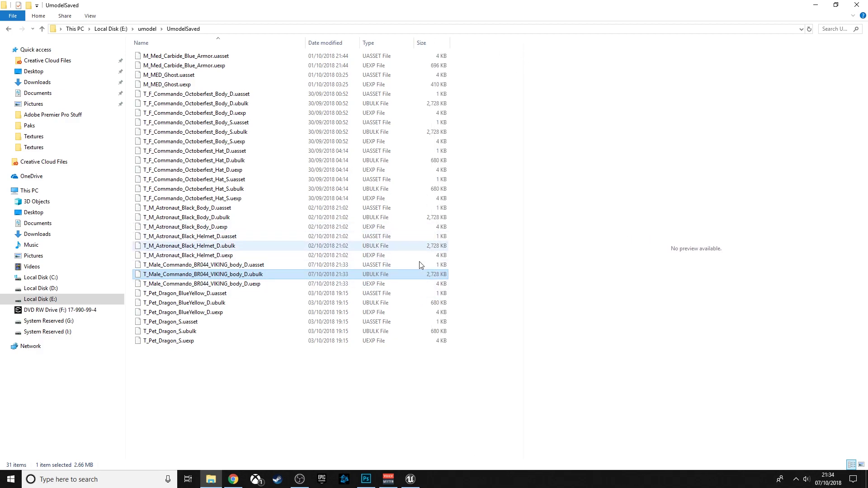
{"action": "key", "text": "BackSpace"}
{"action": "left_click", "coordinate": [186, 55]}
Navigate UmodelExport > Characters > Player > Male > Medium > Bodies.
{"action": "double_click", "coordinate": [185, 56]}
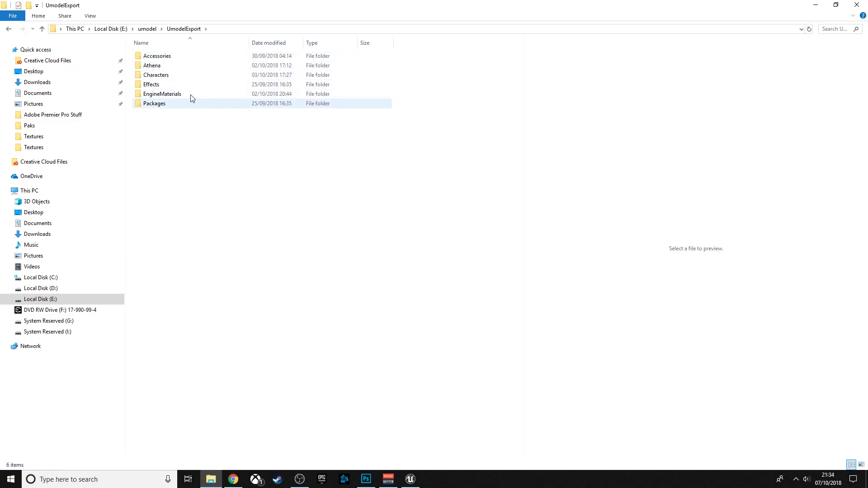
{"action": "double_click", "coordinate": [168, 75]}
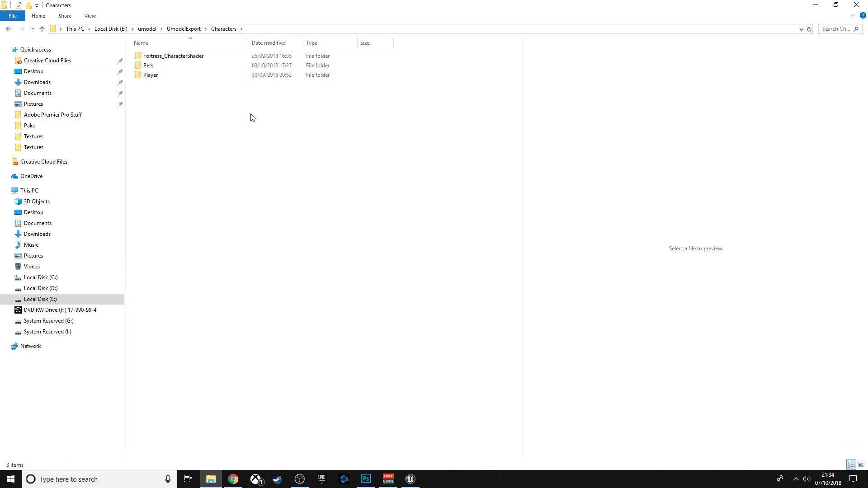
{"action": "key", "text": "BackSpace"}
{"action": "key", "text": "BackSpace"}
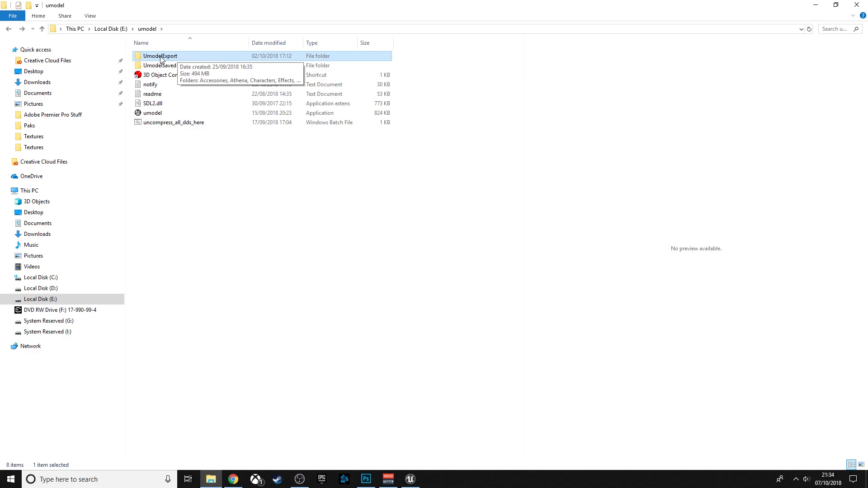
{"action": "double_click", "coordinate": [161, 56]}
{"action": "double_click", "coordinate": [169, 75]}
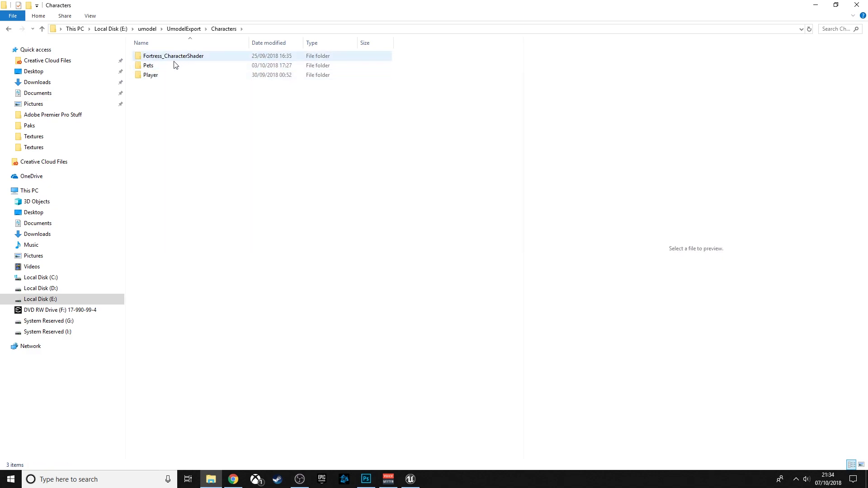
{"action": "double_click", "coordinate": [166, 75]}
{"action": "double_click", "coordinate": [171, 66]}
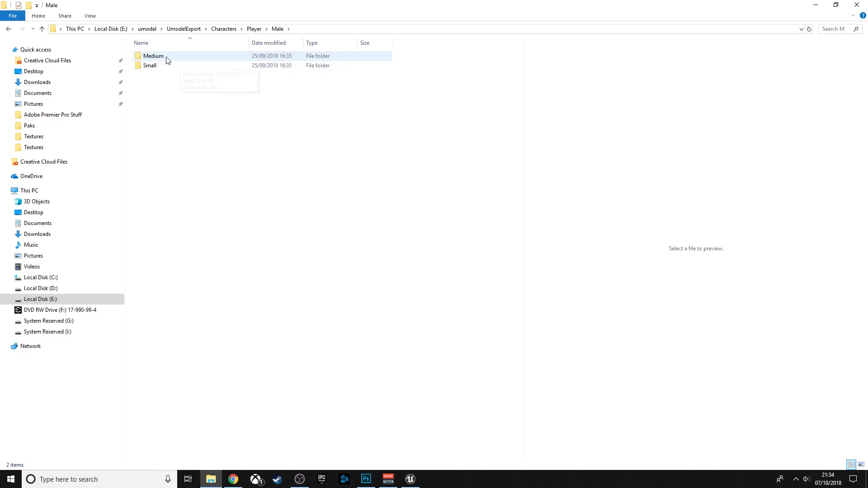
{"action": "double_click", "coordinate": [167, 60]}
{"action": "double_click", "coordinate": [167, 59]}
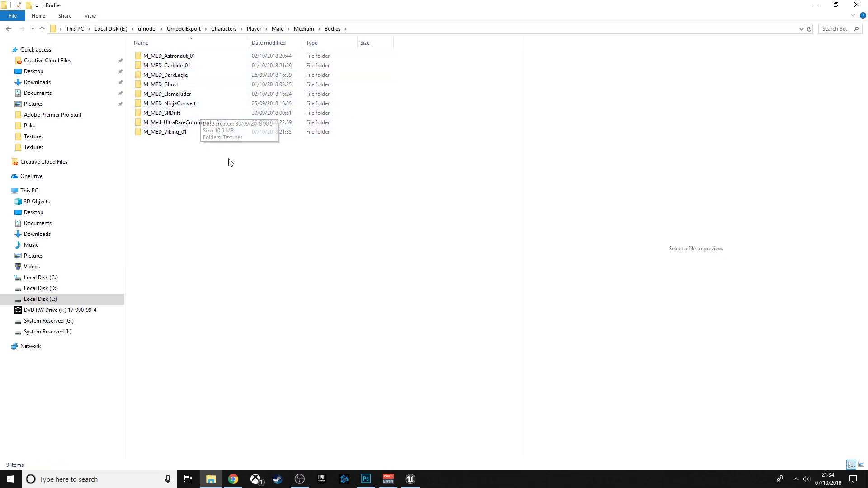
Open M_MED_Viking_01 > Textures and load the body_D TARGA file into Photoshop.
{"action": "double_click", "coordinate": [184, 133]}
{"action": "key", "text": "alt+Left"}
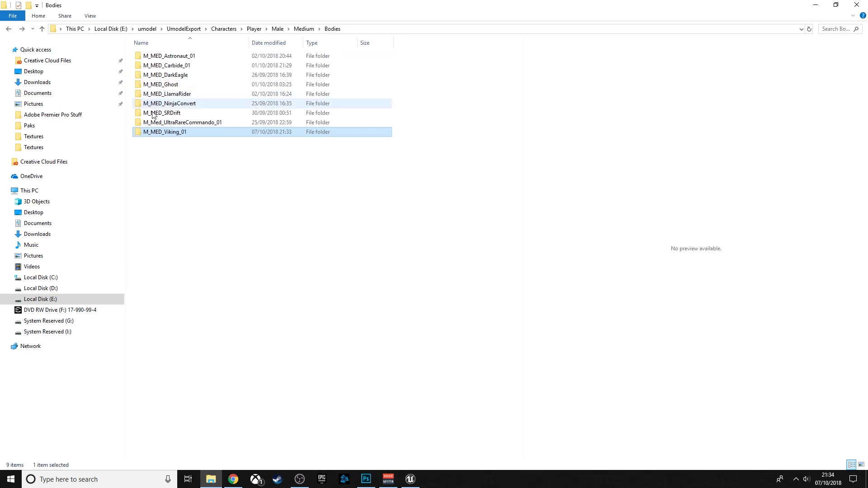
{"action": "double_click", "coordinate": [190, 133]}
{"action": "double_click", "coordinate": [177, 59]}
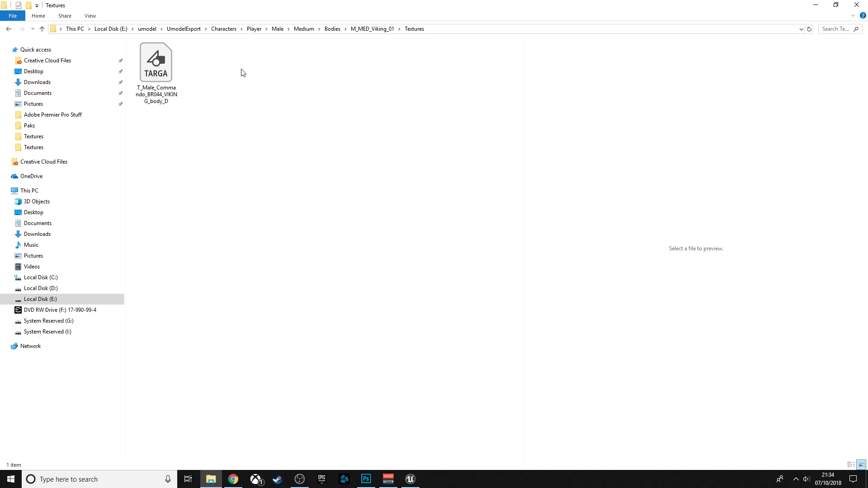
{"action": "left_click_drag", "start_coordinate": [159, 73], "coordinate": [384, 394]}
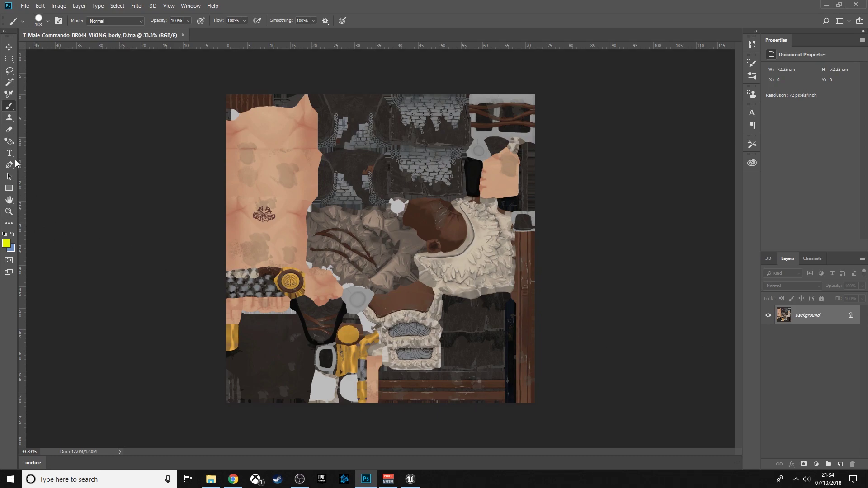
Paint blue strokes over the grey brick, white fur and edges of the texture.
{"action": "left_click", "coordinate": [12, 234]}
{"action": "mouse_move", "coordinate": [426, 167]}
{"action": "left_mouse_down"}
{"action": "mouse_move", "coordinate": [443, 187]}
{"action": "mouse_move", "coordinate": [437, 158]}
{"action": "mouse_move", "coordinate": [430, 175]}
{"action": "mouse_move", "coordinate": [461, 182]}
{"action": "mouse_move", "coordinate": [449, 103]}
{"action": "mouse_move", "coordinate": [374, 137]}
{"action": "mouse_move", "coordinate": [443, 91]}
{"action": "mouse_move", "coordinate": [394, 124]}
{"action": "mouse_move", "coordinate": [434, 168]}
{"action": "mouse_move", "coordinate": [341, 164]}
{"action": "mouse_move", "coordinate": [302, 101]}
{"action": "mouse_move", "coordinate": [369, 124]}
{"action": "mouse_move", "coordinate": [428, 173]}
{"action": "mouse_move", "coordinate": [395, 205]}
{"action": "mouse_move", "coordinate": [362, 177]}
{"action": "mouse_move", "coordinate": [333, 192]}
{"action": "mouse_move", "coordinate": [344, 100]}
{"action": "mouse_move", "coordinate": [379, 169]}
{"action": "mouse_move", "coordinate": [368, 184]}
{"action": "left_mouse_up"}
{"action": "left_click", "coordinate": [234, 360]}
{"action": "left_click_drag", "start_coordinate": [254, 347], "coordinate": [304, 405]}
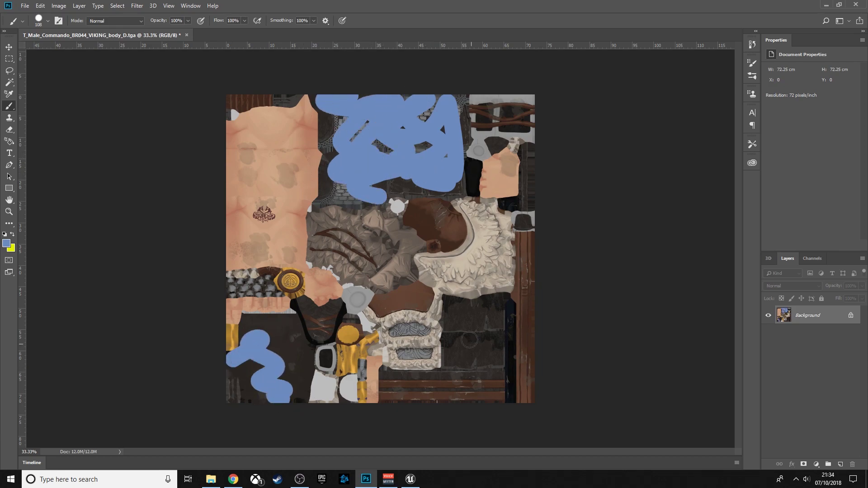
{"action": "mouse_move", "coordinate": [469, 339]}
{"action": "left_mouse_down"}
{"action": "mouse_move", "coordinate": [468, 368]}
{"action": "mouse_move", "coordinate": [493, 369]}
{"action": "left_mouse_up"}
{"action": "left_click_drag", "start_coordinate": [526, 156], "coordinate": [524, 186]}
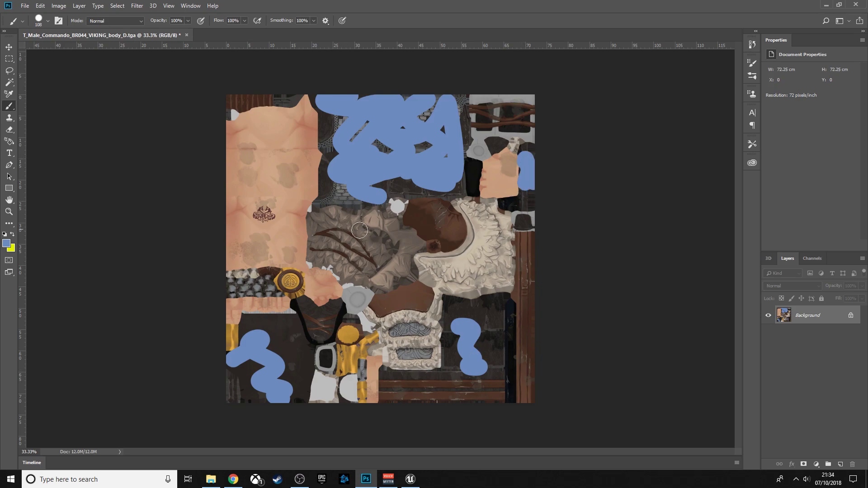
{"action": "mouse_move", "coordinate": [360, 229]}
{"action": "left_mouse_down"}
{"action": "mouse_move", "coordinate": [378, 255]}
{"action": "mouse_move", "coordinate": [371, 272]}
{"action": "left_mouse_up"}
{"action": "mouse_move", "coordinate": [501, 228]}
{"action": "left_mouse_down"}
{"action": "mouse_move", "coordinate": [472, 257]}
{"action": "mouse_move", "coordinate": [424, 278]}
{"action": "mouse_move", "coordinate": [492, 260]}
{"action": "mouse_move", "coordinate": [499, 211]}
{"action": "mouse_move", "coordinate": [500, 281]}
{"action": "mouse_move", "coordinate": [459, 284]}
{"action": "mouse_move", "coordinate": [473, 275]}
{"action": "mouse_move", "coordinate": [478, 220]}
{"action": "mouse_move", "coordinate": [487, 235]}
{"action": "mouse_move", "coordinate": [464, 206]}
{"action": "mouse_move", "coordinate": [478, 269]}
{"action": "mouse_move", "coordinate": [409, 280]}
{"action": "mouse_move", "coordinate": [448, 261]}
{"action": "mouse_move", "coordinate": [460, 286]}
{"action": "mouse_move", "coordinate": [482, 266]}
{"action": "left_mouse_up"}
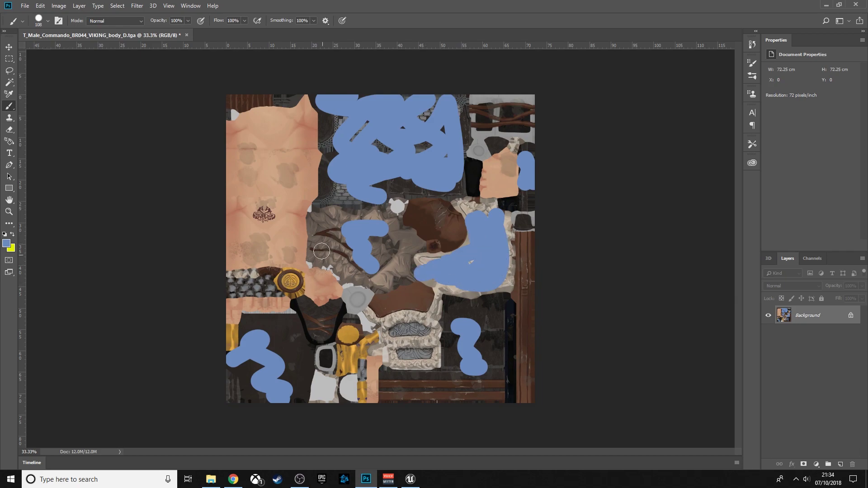
{"action": "left_click_drag", "start_coordinate": [322, 251], "coordinate": [346, 240]}
Switch to yellow and paint the bare torso and the area beside the gold emblem.
{"action": "left_click", "coordinate": [12, 234]}
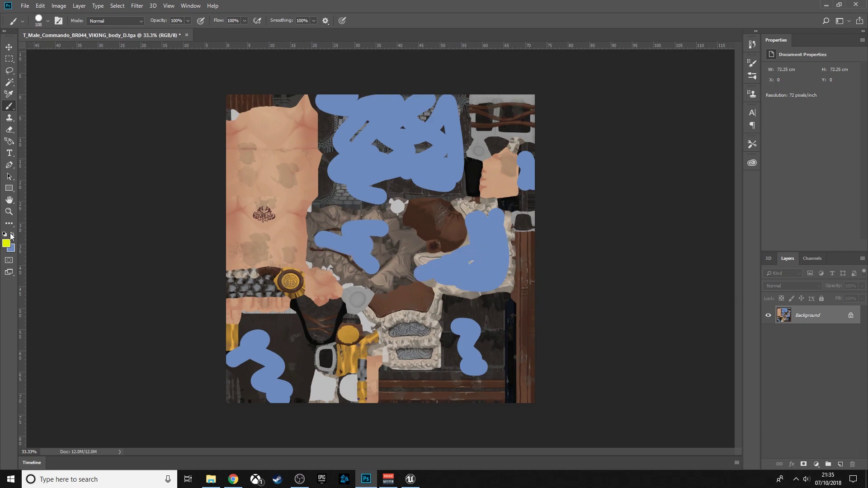
{"action": "mouse_move", "coordinate": [266, 300]}
{"action": "left_mouse_down"}
{"action": "mouse_move", "coordinate": [284, 305]}
{"action": "mouse_move", "coordinate": [254, 306]}
{"action": "left_mouse_up"}
{"action": "left_click_drag", "start_coordinate": [322, 285], "coordinate": [322, 298]}
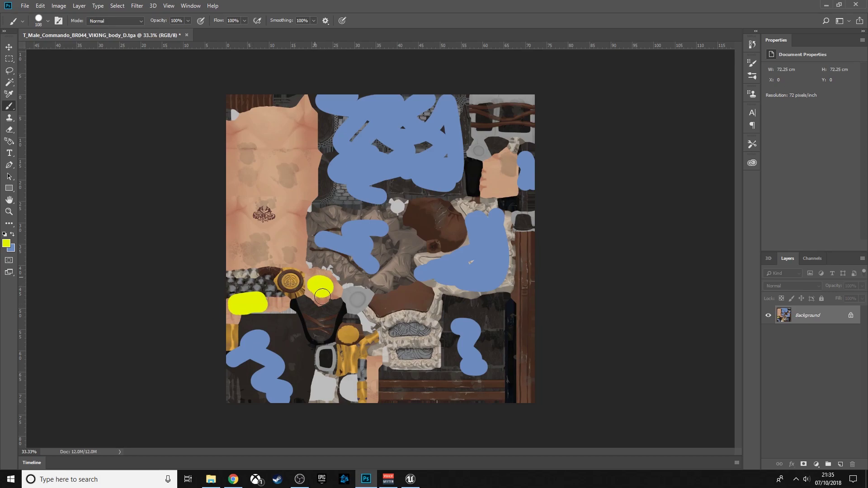
{"action": "mouse_move", "coordinate": [252, 235]}
{"action": "left_mouse_down"}
{"action": "mouse_move", "coordinate": [255, 180]}
{"action": "mouse_move", "coordinate": [313, 126]}
{"action": "mouse_move", "coordinate": [305, 98]}
{"action": "mouse_move", "coordinate": [248, 102]}
{"action": "mouse_move", "coordinate": [215, 138]}
{"action": "mouse_move", "coordinate": [252, 122]}
{"action": "mouse_move", "coordinate": [316, 122]}
{"action": "mouse_move", "coordinate": [314, 111]}
{"action": "mouse_move", "coordinate": [325, 120]}
{"action": "mouse_move", "coordinate": [309, 108]}
{"action": "mouse_move", "coordinate": [313, 171]}
{"action": "mouse_move", "coordinate": [303, 215]}
{"action": "mouse_move", "coordinate": [283, 239]}
{"action": "mouse_move", "coordinate": [296, 134]}
{"action": "mouse_move", "coordinate": [261, 207]}
{"action": "mouse_move", "coordinate": [275, 131]}
{"action": "mouse_move", "coordinate": [189, 194]}
{"action": "mouse_move", "coordinate": [256, 137]}
{"action": "mouse_move", "coordinate": [199, 132]}
{"action": "mouse_move", "coordinate": [214, 150]}
{"action": "mouse_move", "coordinate": [271, 153]}
{"action": "mouse_move", "coordinate": [245, 176]}
{"action": "mouse_move", "coordinate": [188, 192]}
{"action": "mouse_move", "coordinate": [274, 154]}
{"action": "mouse_move", "coordinate": [220, 210]}
{"action": "mouse_move", "coordinate": [276, 136]}
{"action": "mouse_move", "coordinate": [251, 203]}
{"action": "mouse_move", "coordinate": [266, 124]}
{"action": "mouse_move", "coordinate": [269, 183]}
{"action": "mouse_move", "coordinate": [306, 126]}
{"action": "mouse_move", "coordinate": [289, 212]}
{"action": "mouse_move", "coordinate": [244, 227]}
{"action": "mouse_move", "coordinate": [285, 196]}
{"action": "mouse_move", "coordinate": [200, 224]}
{"action": "mouse_move", "coordinate": [247, 228]}
{"action": "mouse_move", "coordinate": [262, 234]}
{"action": "mouse_move", "coordinate": [206, 242]}
{"action": "mouse_move", "coordinate": [266, 251]}
{"action": "mouse_move", "coordinate": [210, 261]}
{"action": "mouse_move", "coordinate": [332, 261]}
{"action": "mouse_move", "coordinate": [301, 236]}
{"action": "mouse_move", "coordinate": [278, 235]}
{"action": "mouse_move", "coordinate": [289, 255]}
{"action": "mouse_move", "coordinate": [292, 219]}
{"action": "mouse_move", "coordinate": [279, 187]}
{"action": "mouse_move", "coordinate": [257, 211]}
{"action": "mouse_move", "coordinate": [238, 209]}
{"action": "mouse_move", "coordinate": [274, 260]}
{"action": "mouse_move", "coordinate": [260, 245]}
{"action": "mouse_move", "coordinate": [302, 238]}
{"action": "left_mouse_up"}
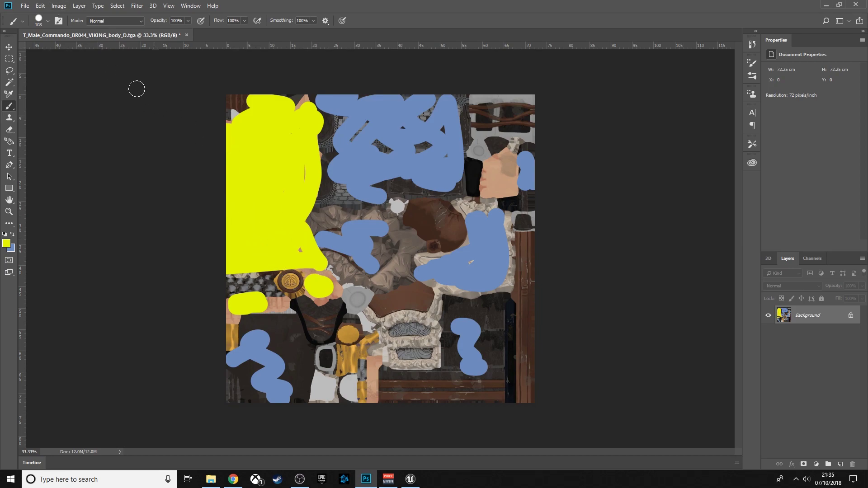
Save the painted texture as T_Male_Commando_BR044_VIKING_body_D.png in the Textures folder.
{"action": "left_click", "coordinate": [25, 6]}
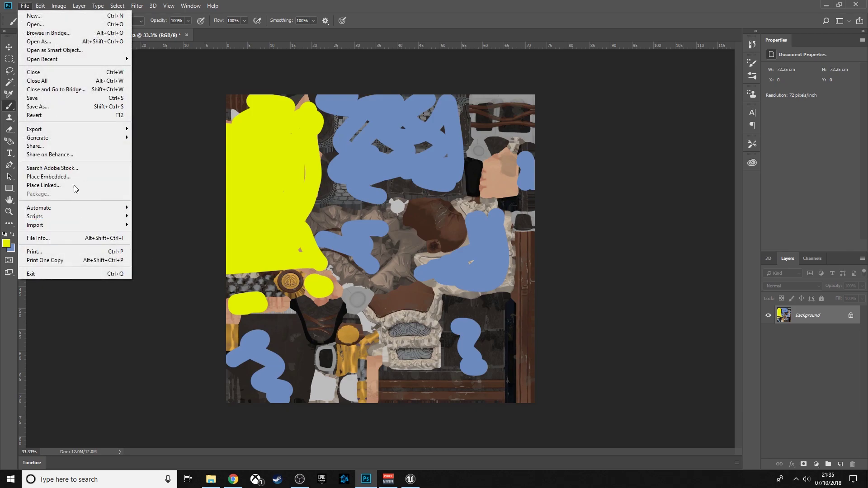
{"action": "left_click", "coordinate": [68, 106]}
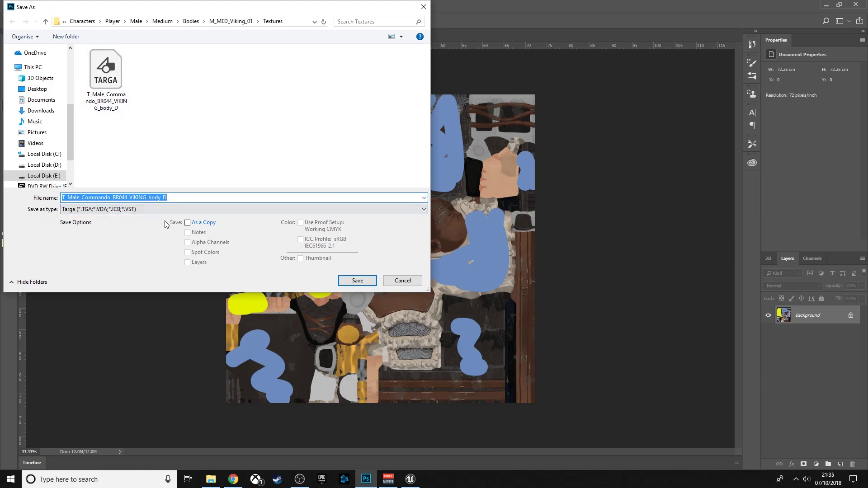
{"action": "left_click", "coordinate": [155, 212]}
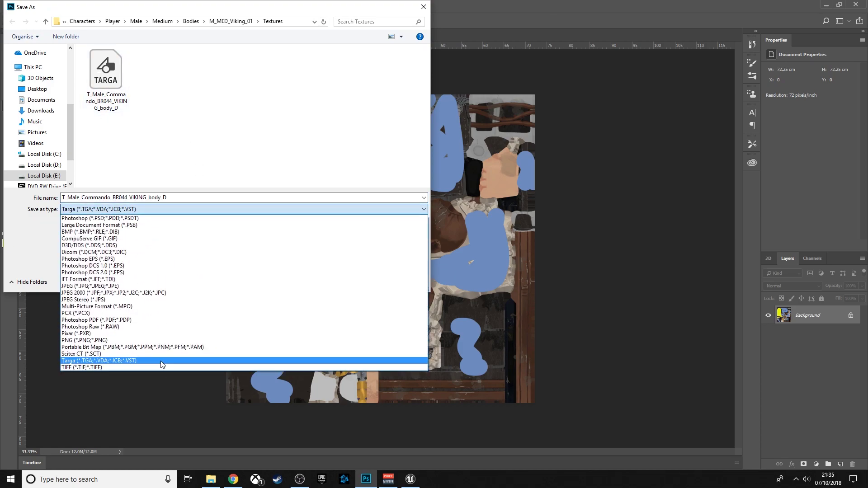
{"action": "left_click", "coordinate": [116, 342]}
{"action": "left_click", "coordinate": [359, 281]}
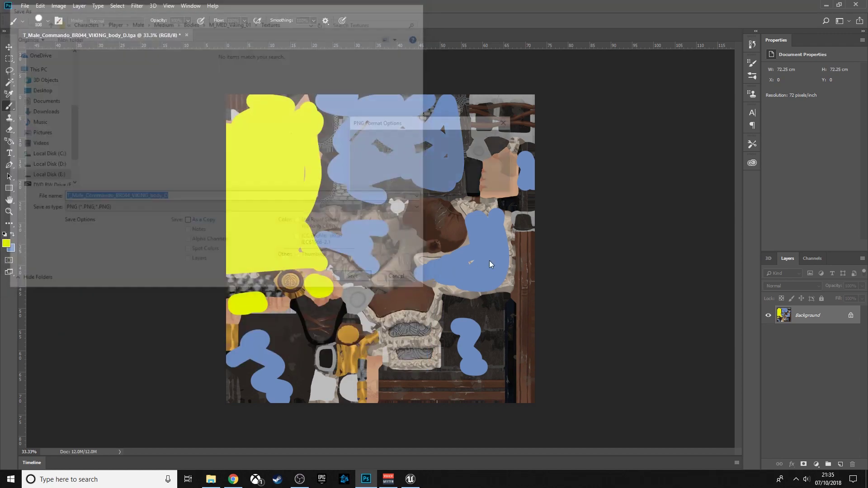
{"action": "left_click", "coordinate": [483, 143]}
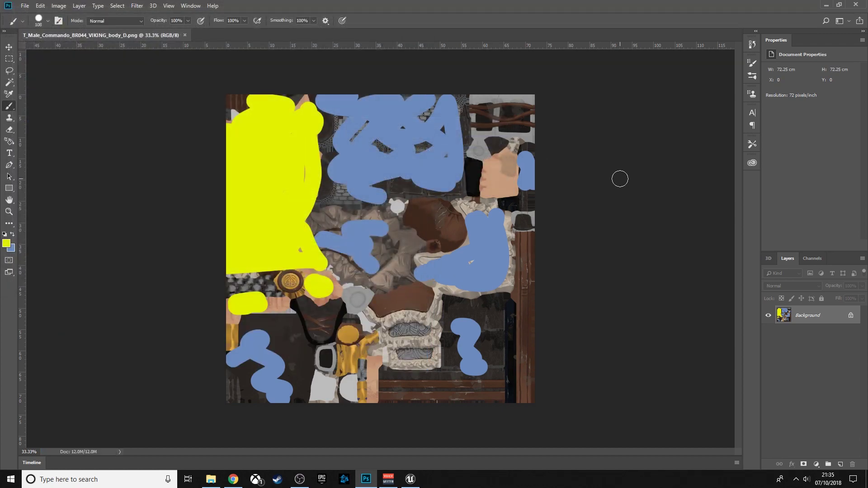
{"action": "left_click", "coordinate": [826, 4]}
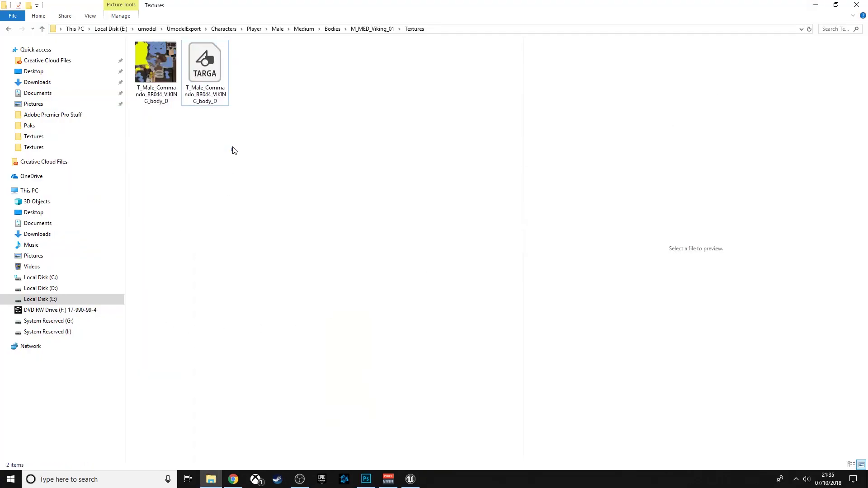
Open the painted body_D PNG texture from the Textures folder with paint.net.
{"action": "left_click", "coordinate": [143, 66]}
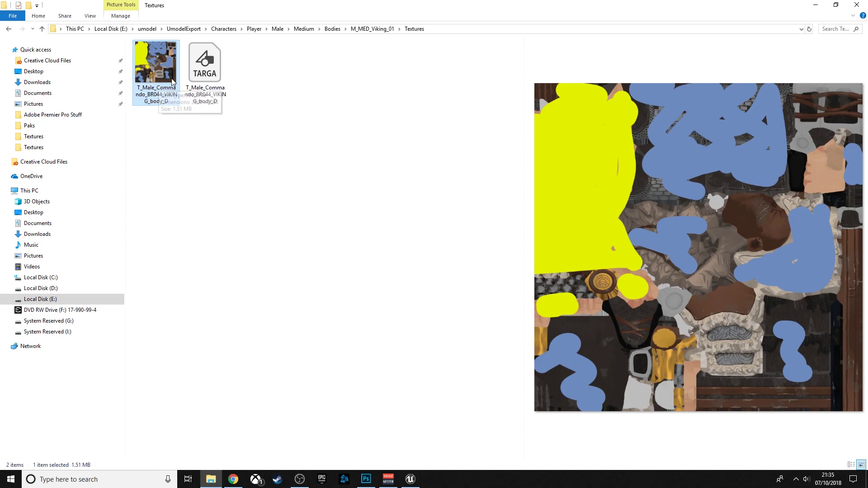
{"action": "right_click", "coordinate": [171, 77]}
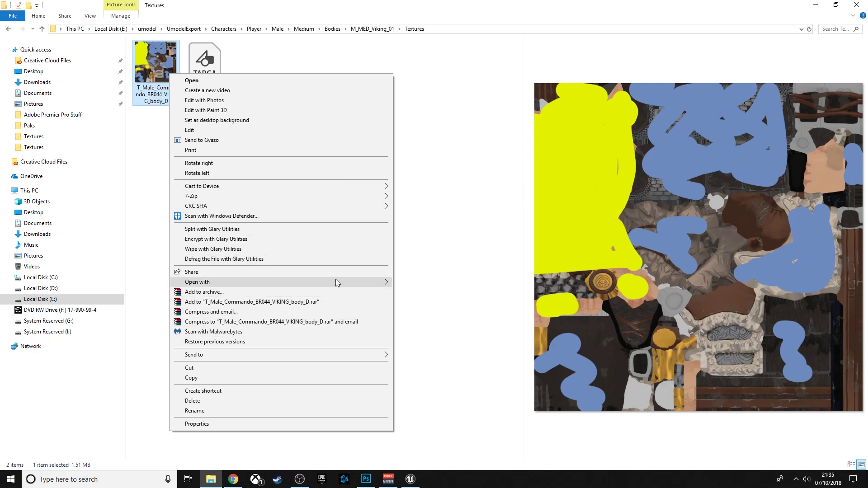
{"action": "mouse_move", "coordinate": [336, 283]}
{"action": "left_click", "coordinate": [438, 303]}
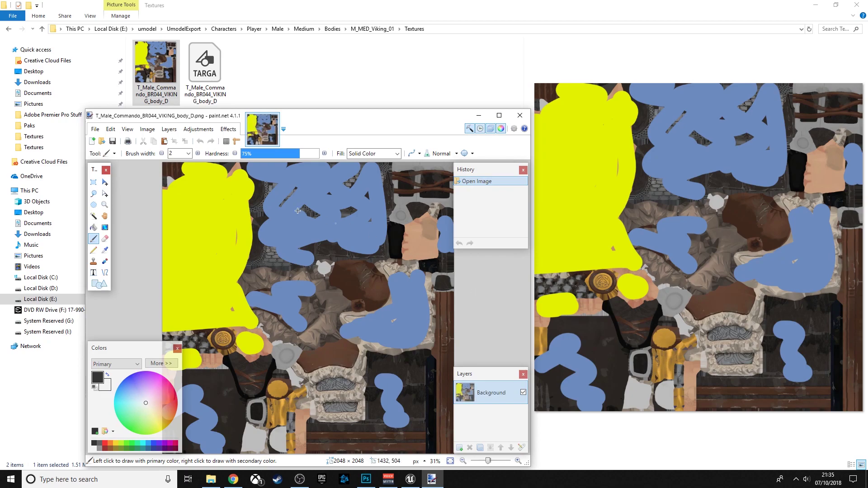
Save the painted texture as a DXT1-compressed DDS file, then close paint.net.
{"action": "left_click", "coordinate": [95, 129]}
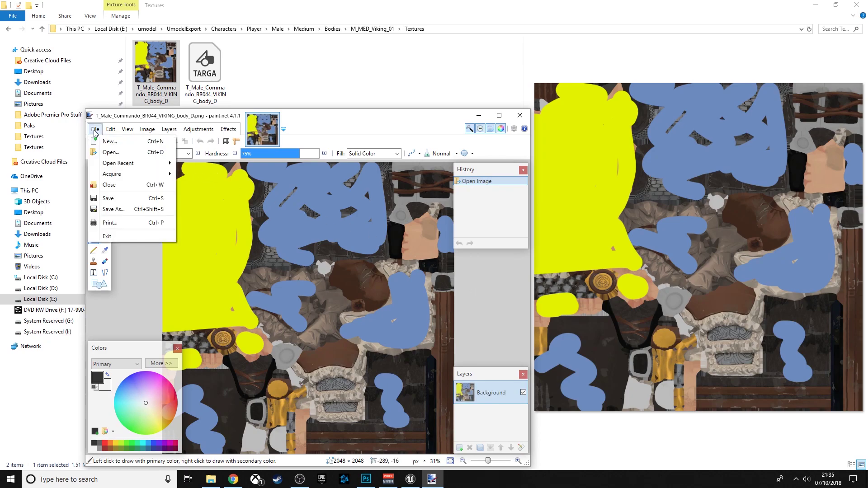
{"action": "left_click", "coordinate": [113, 210]}
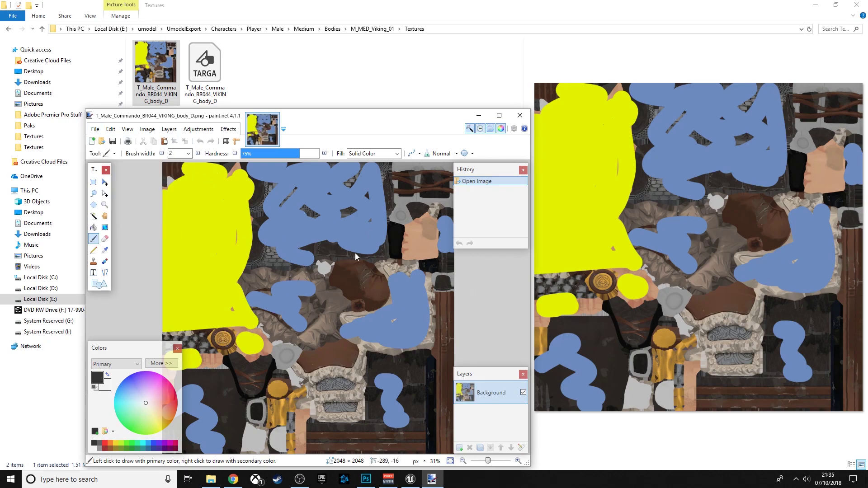
{"action": "left_click", "coordinate": [281, 319]}
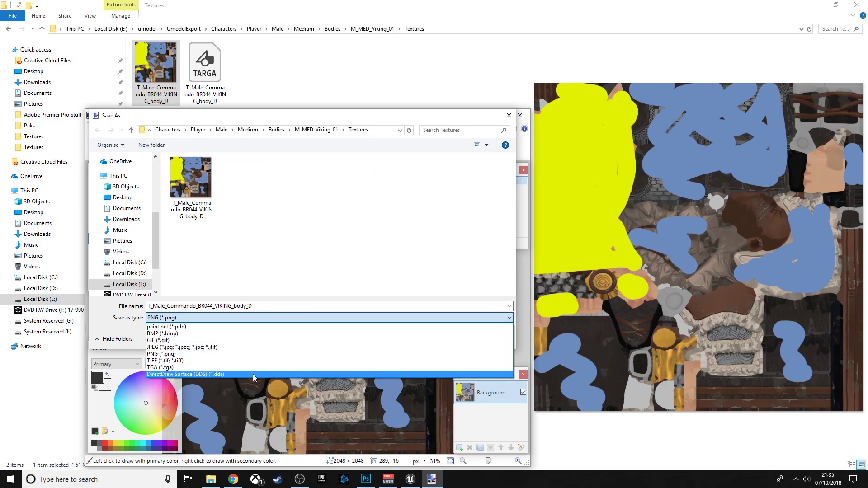
{"action": "left_click", "coordinate": [217, 374]}
{"action": "left_click", "coordinate": [442, 337]}
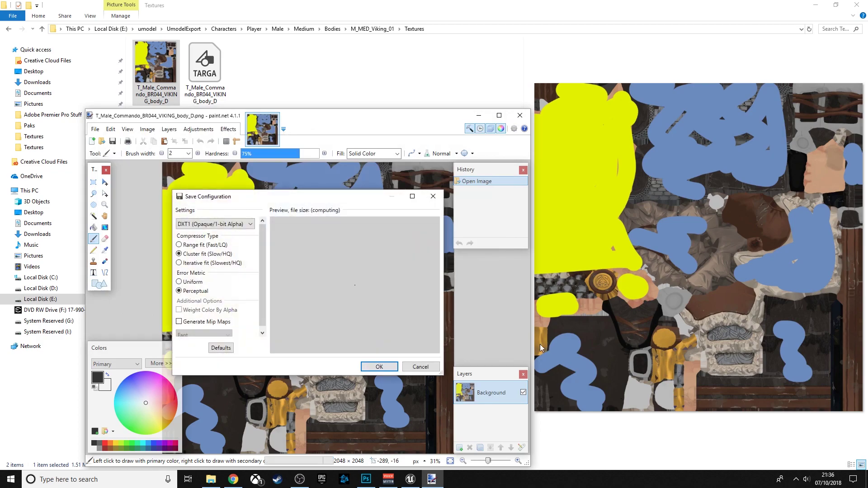
{"action": "left_click", "coordinate": [379, 368]}
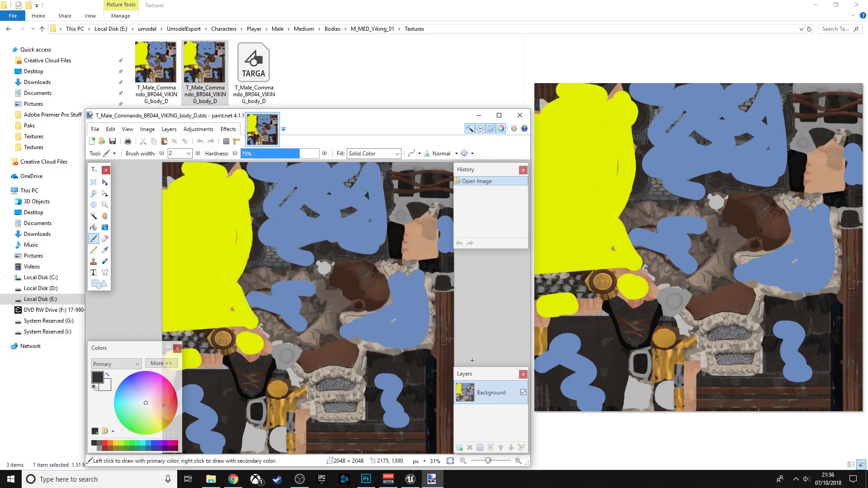
{"action": "left_click", "coordinate": [521, 115]}
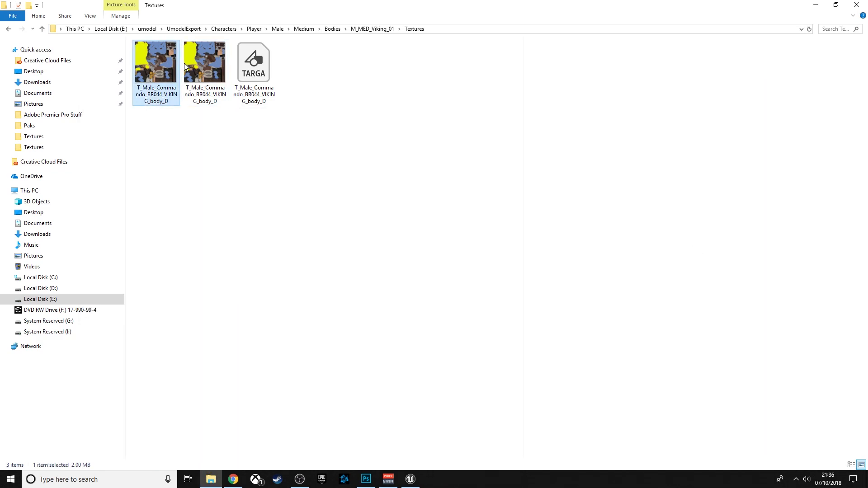
Check the PNG texture's Properties to confirm its file type.
{"action": "left_click", "coordinate": [380, 201]}
{"action": "left_click", "coordinate": [197, 91]}
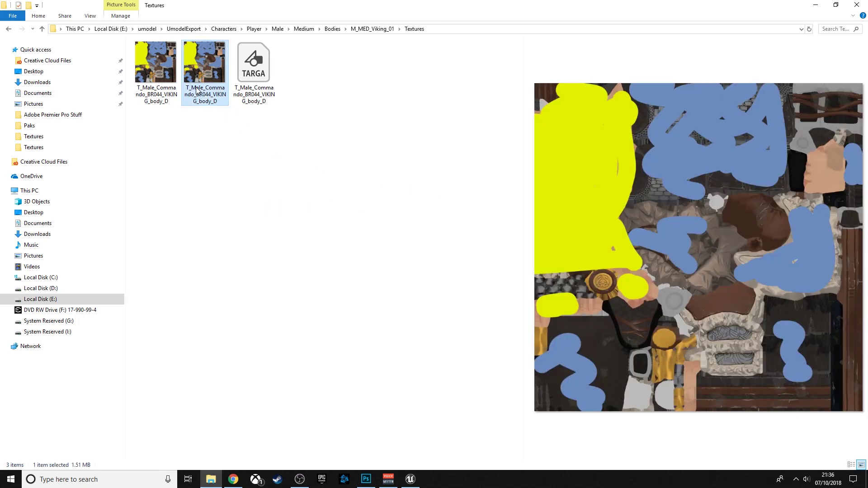
{"action": "right_click", "coordinate": [186, 83]}
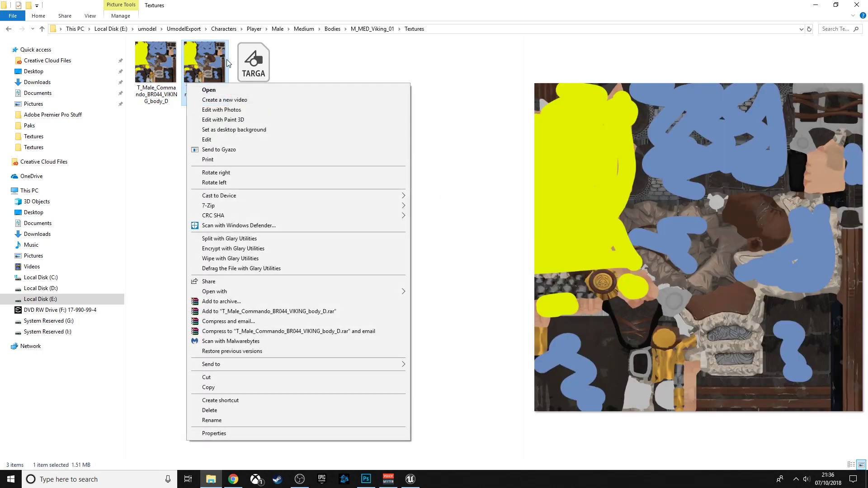
{"action": "left_click", "coordinate": [256, 434]}
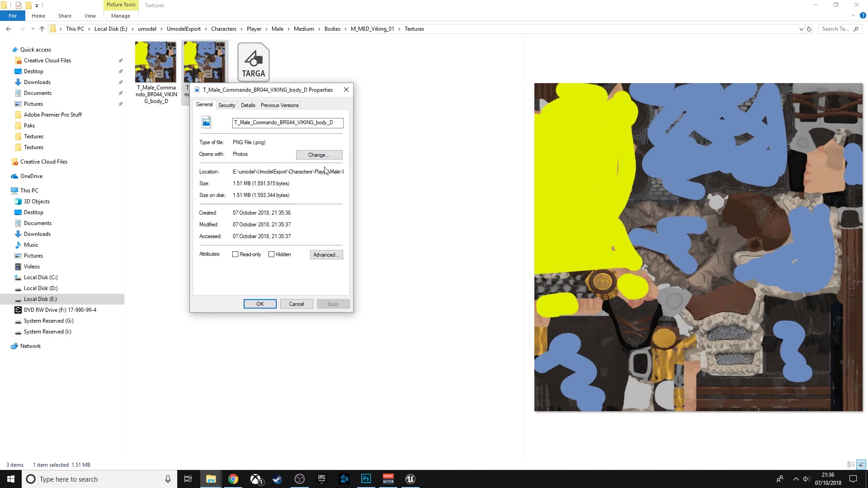
{"action": "left_click_drag", "start_coordinate": [253, 142], "coordinate": [266, 142]}
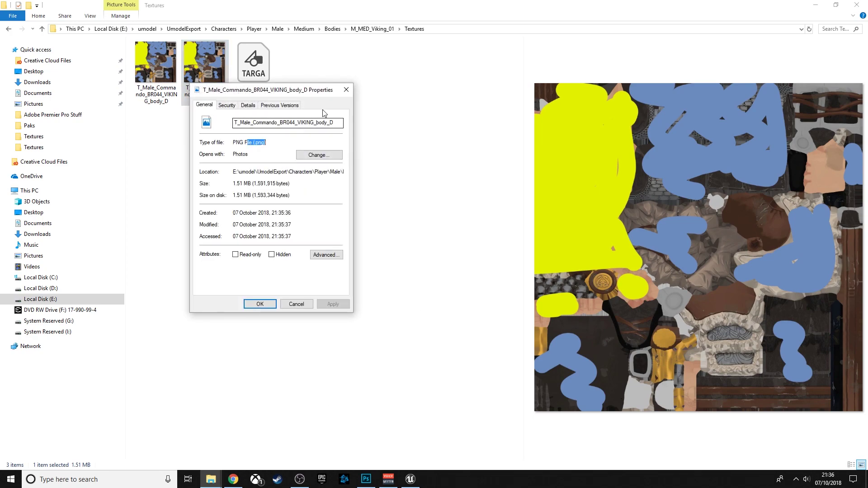
{"action": "left_click", "coordinate": [347, 90]}
Delete the PNG copy, select the DDS texture, and switch to Chrome.
{"action": "key", "text": "Delete"}
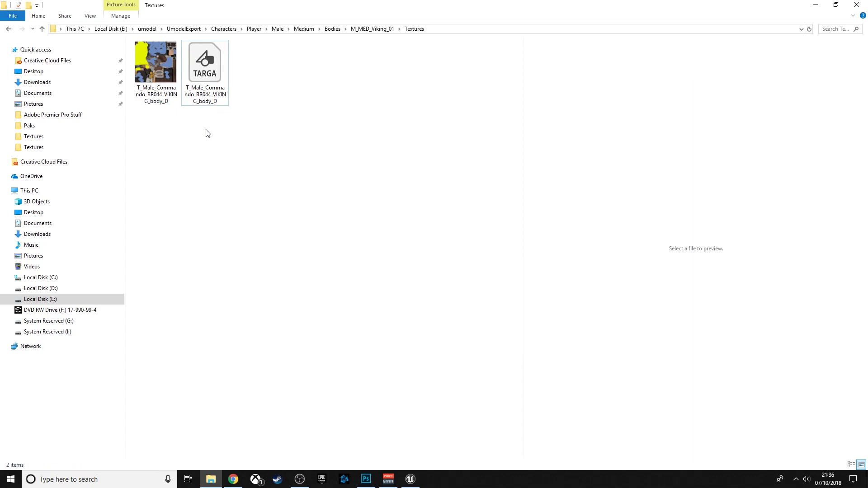
{"action": "left_click", "coordinate": [159, 72]}
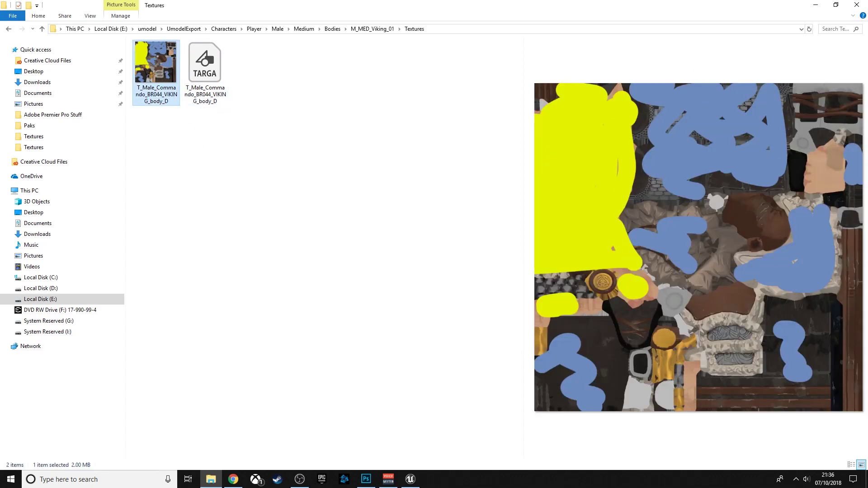
{"action": "left_click", "coordinate": [233, 479]}
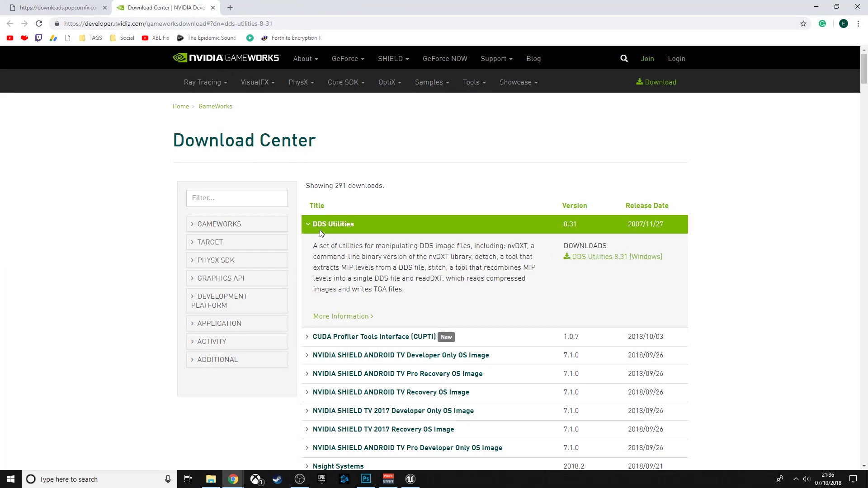
Compare the DDS Utilities 8.31 download page with the link in the uncompress_all_dds_here.bat script.
{"action": "left_click", "coordinate": [59, 8]}
{"action": "left_click", "coordinate": [168, 7]}
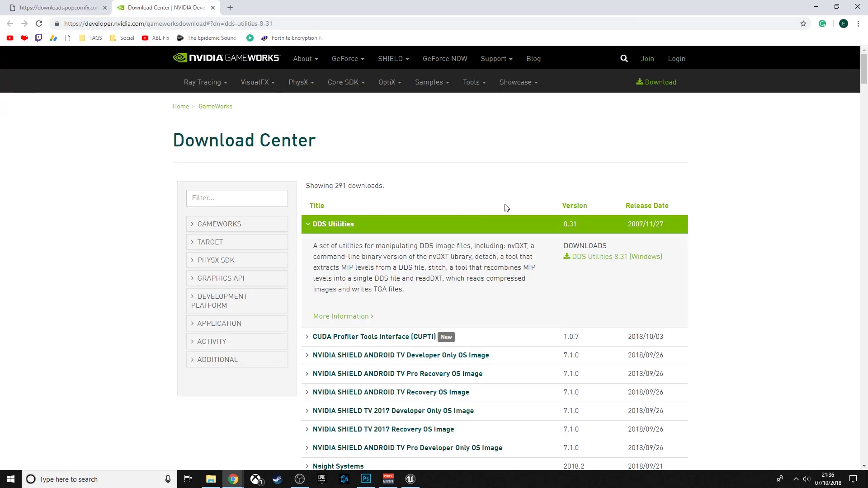
{"action": "left_click", "coordinate": [59, 8]}
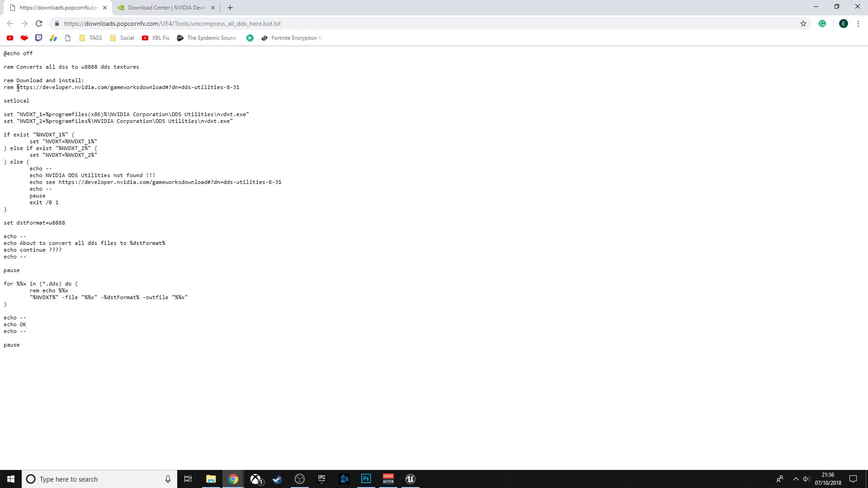
{"action": "left_click_drag", "start_coordinate": [18, 87], "coordinate": [281, 92]}
{"action": "left_click", "coordinate": [163, 8]}
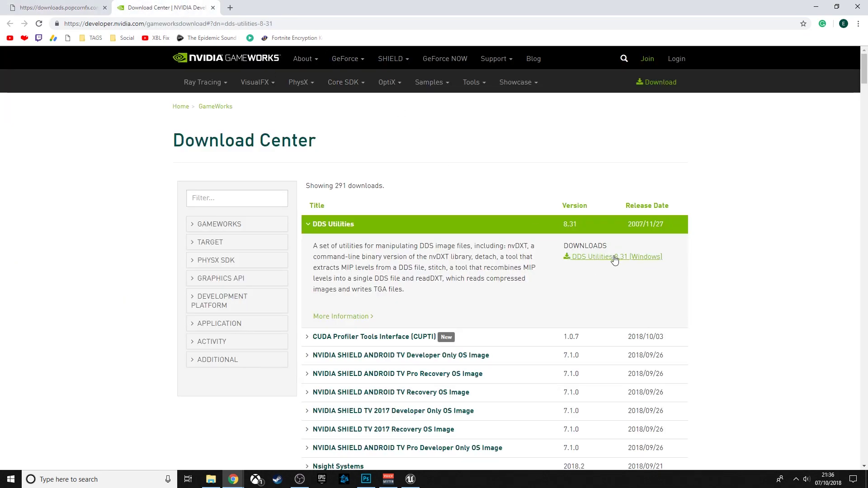
{"action": "left_click", "coordinate": [75, 8]}
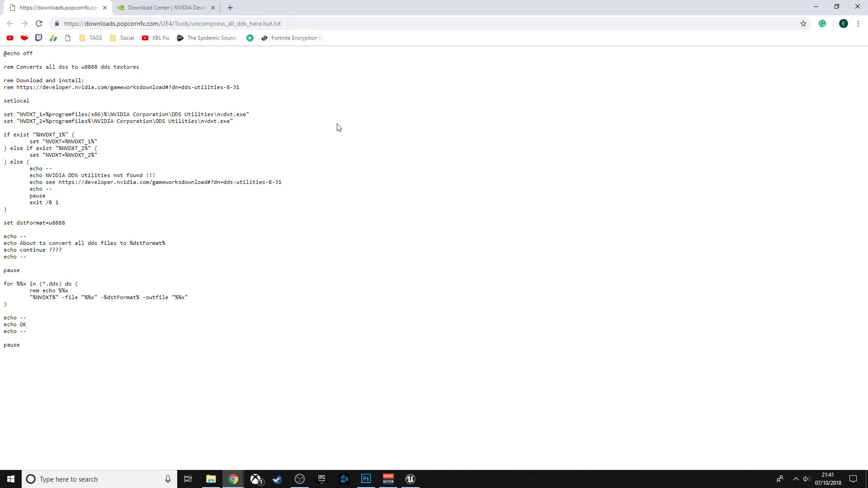
Save the script page into the Textures folder, appending .txt to the file name.
{"action": "right_click", "coordinate": [337, 127]}
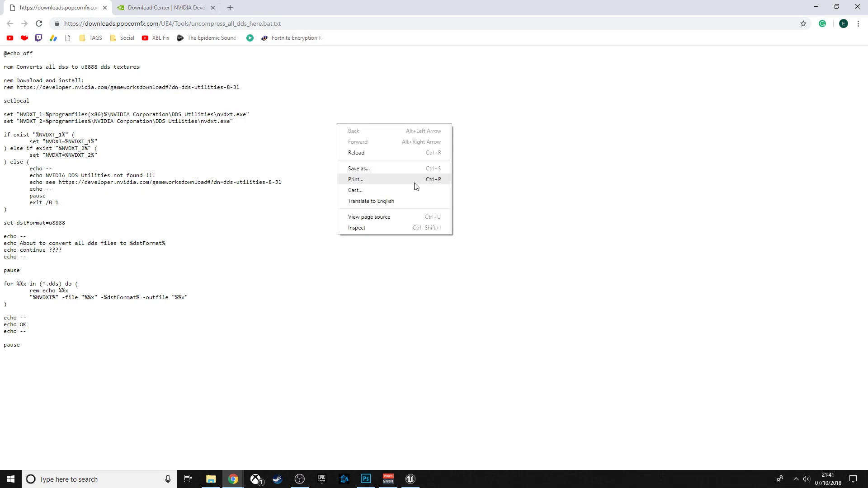
{"action": "left_click", "coordinate": [400, 174]}
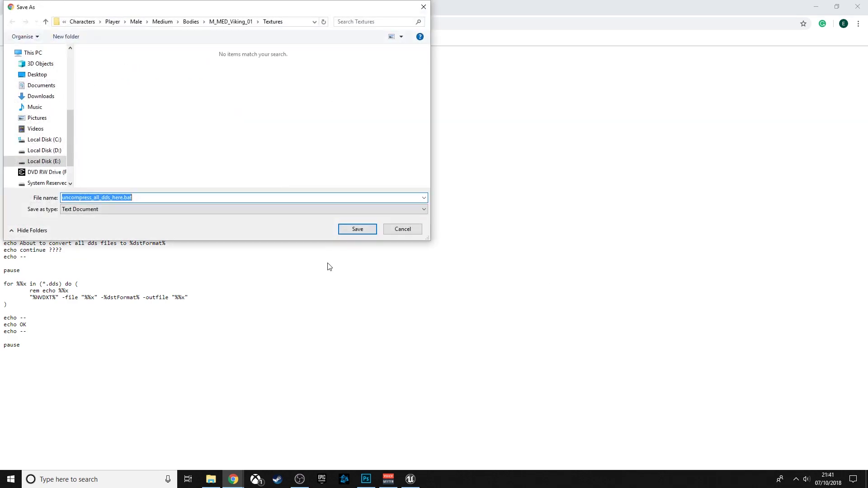
{"action": "key", "text": "Right"}
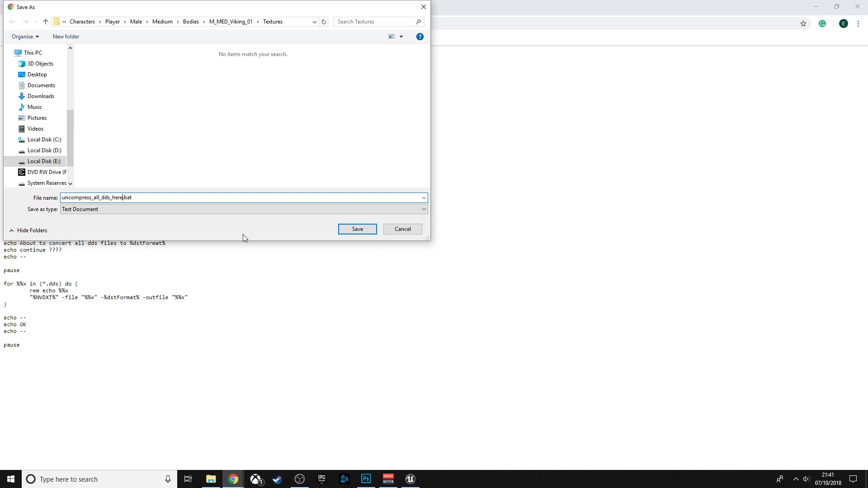
{"action": "type", "text": ".txt"}
{"action": "left_click", "coordinate": [340, 230]}
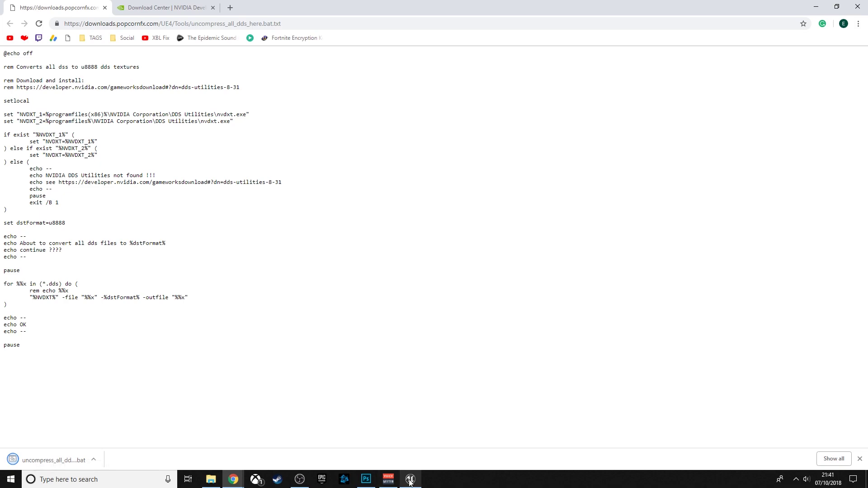
Rename uncompress_all_dds_here.txt to a .bat batch file.
{"action": "left_click", "coordinate": [211, 479]}
{"action": "left_click", "coordinate": [260, 78]}
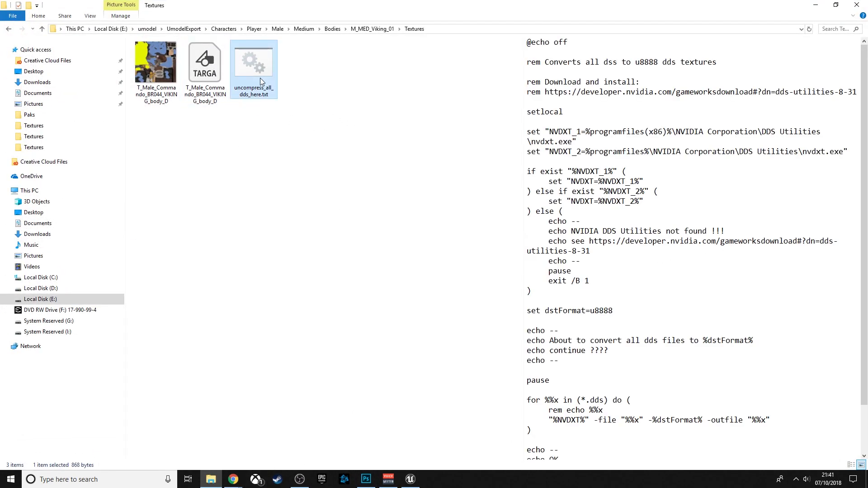
{"action": "right_click", "coordinate": [263, 91]}
{"action": "left_click", "coordinate": [333, 235]}
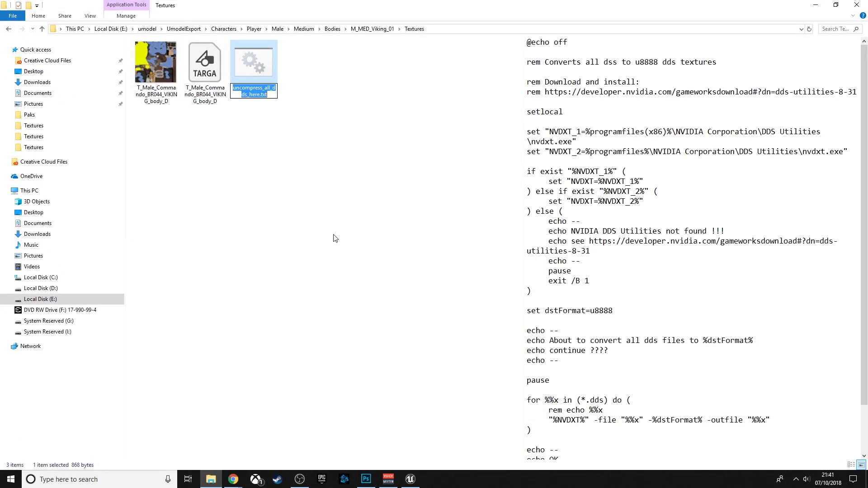
{"action": "left_click", "coordinate": [253, 68]}
{"action": "right_click", "coordinate": [267, 91]}
{"action": "left_click", "coordinate": [320, 351]}
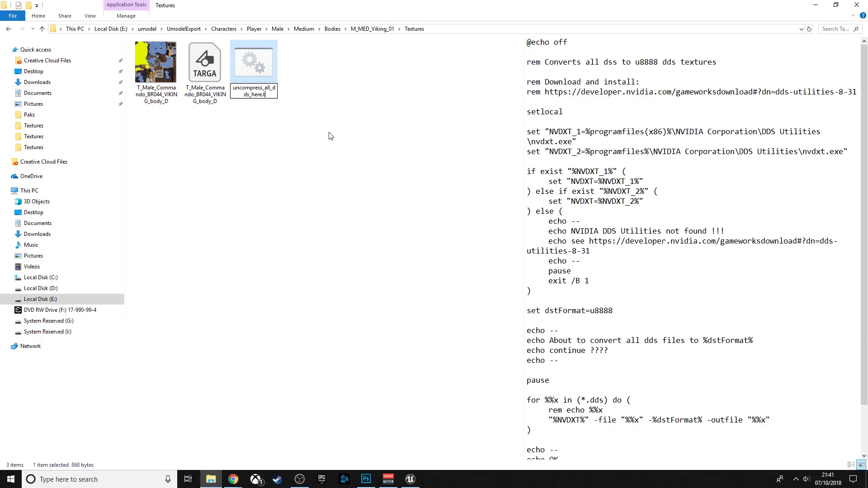
{"action": "key", "text": "Return"}
{"action": "left_click", "coordinate": [343, 132]}
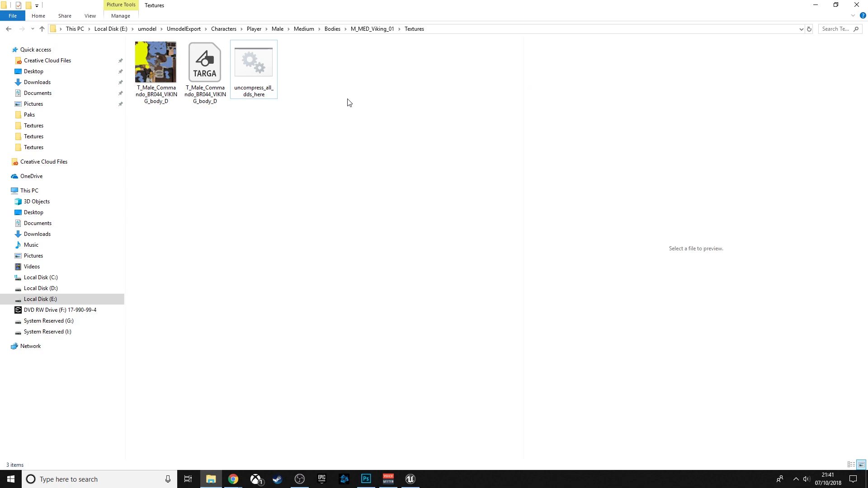
Run the batch script to convert the body_D DDS to uncompressed u8888, then select it.
{"action": "double_click", "coordinate": [258, 68]}
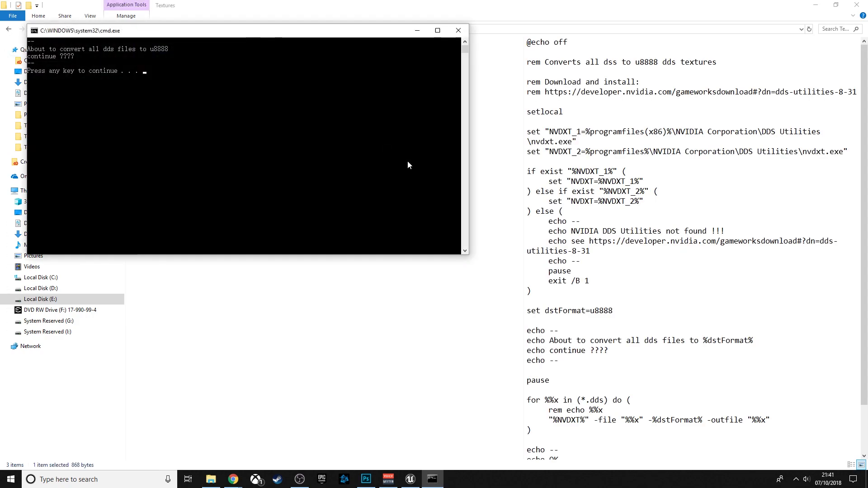
{"action": "left_click_drag", "start_coordinate": [267, 36], "coordinate": [442, 61]}
{"action": "left_click_drag", "start_coordinate": [342, 58], "coordinate": [329, 112]}
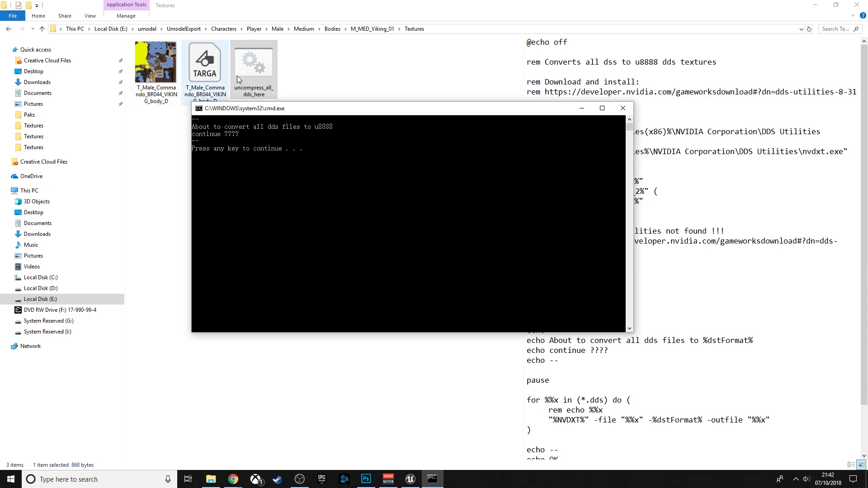
{"action": "key", "text": "Return"}
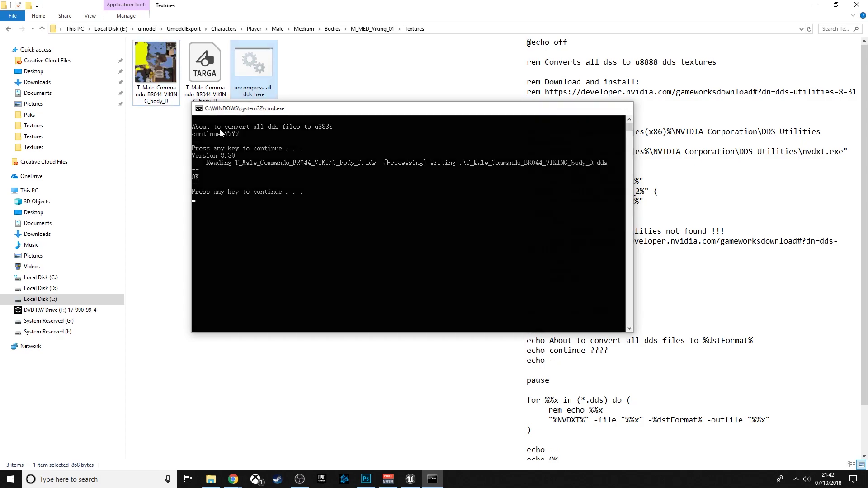
{"action": "key", "text": "Return"}
{"action": "left_click", "coordinate": [161, 81]}
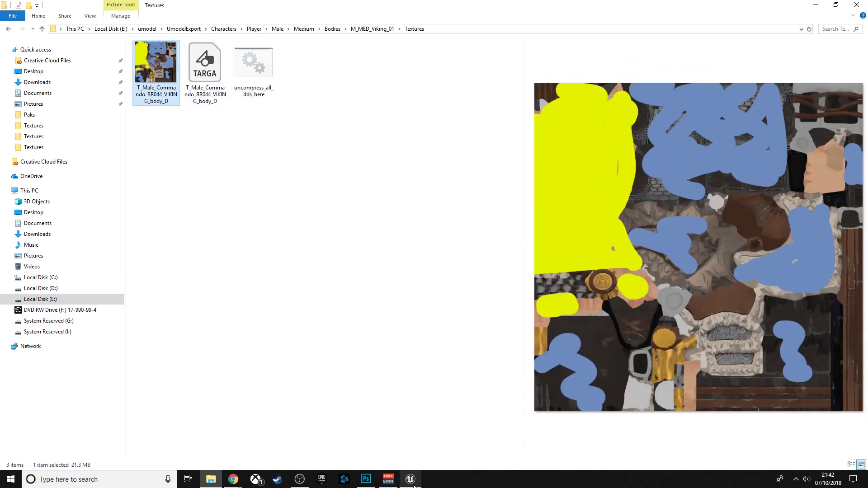
Bring up Unreal Editor with the Textures folder window resized over it.
{"action": "mouse_move", "coordinate": [413, 480]}
{"action": "left_click", "coordinate": [414, 442]}
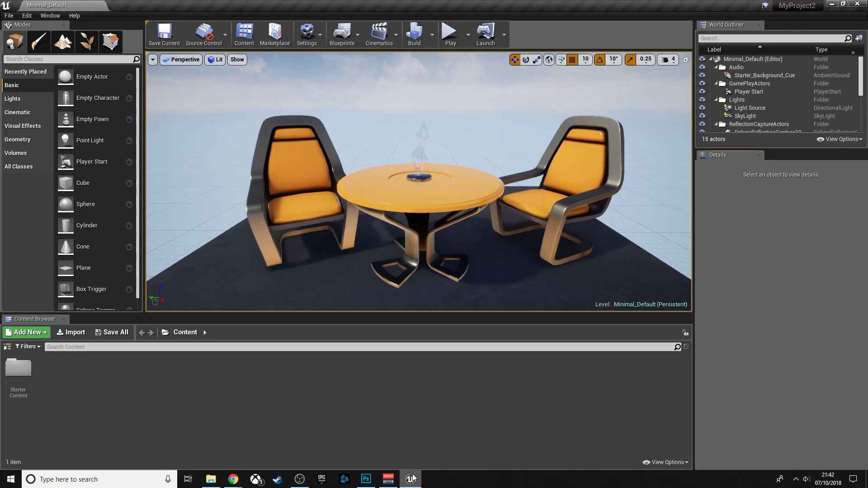
{"action": "mouse_move", "coordinate": [413, 478]}
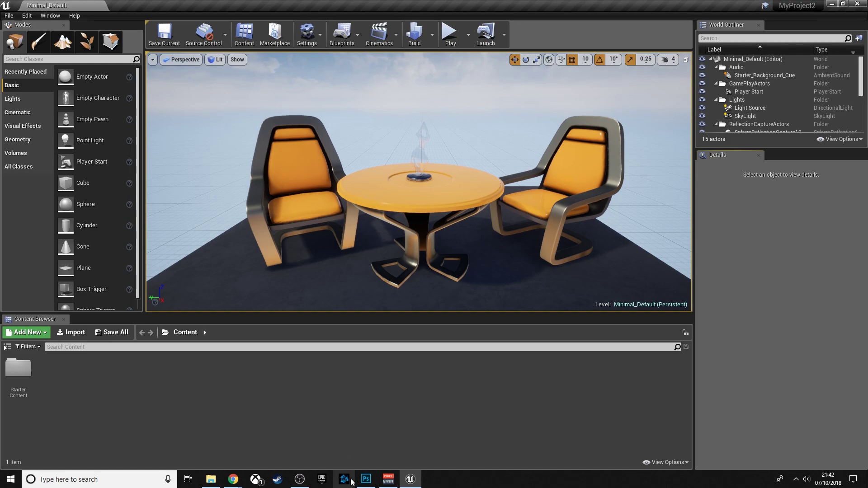
{"action": "left_click", "coordinate": [211, 479]}
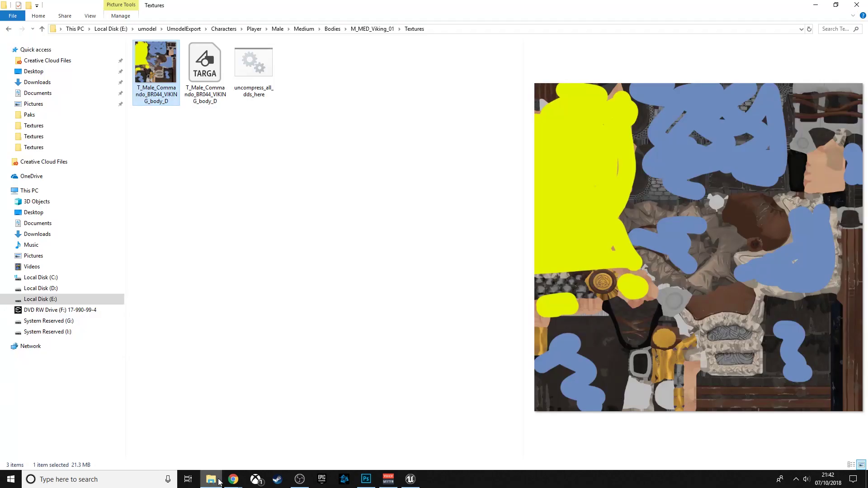
{"action": "left_click_drag", "start_coordinate": [391, 6], "coordinate": [548, 83]}
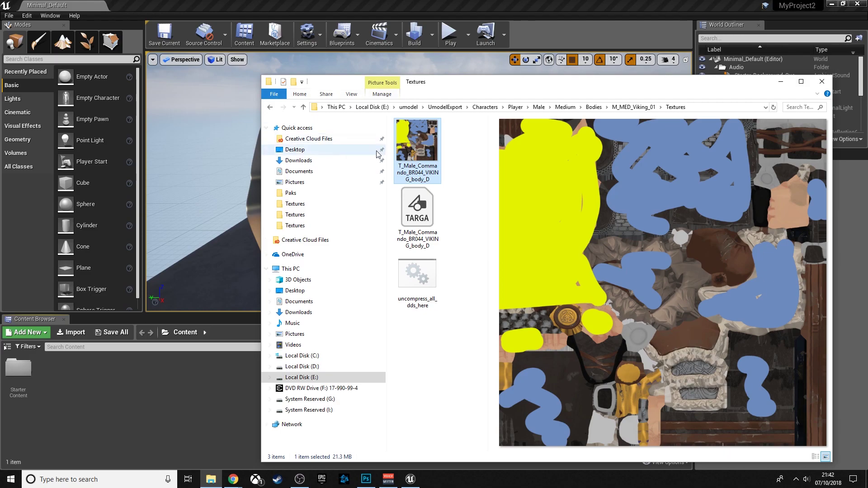
Drag T_Male_Commando_BR044_VIKING_body_D into the Content Browser to import it.
{"action": "left_click_drag", "start_coordinate": [413, 143], "coordinate": [135, 398]}
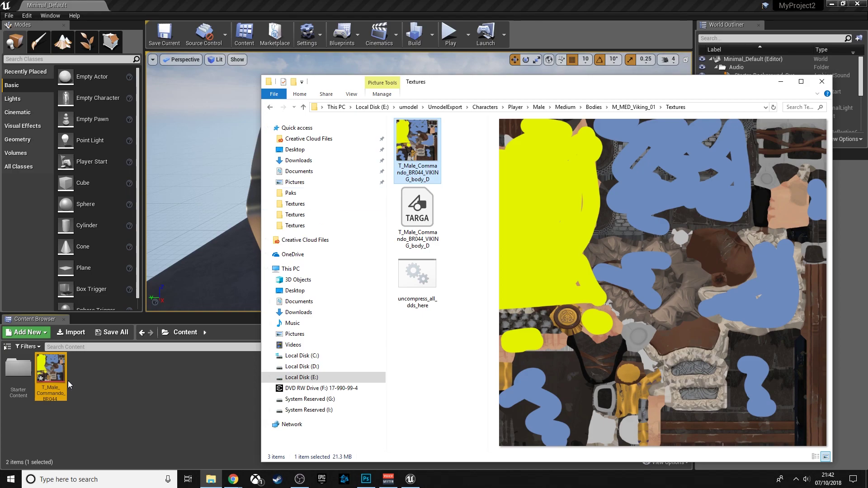
{"action": "left_click", "coordinate": [431, 281]}
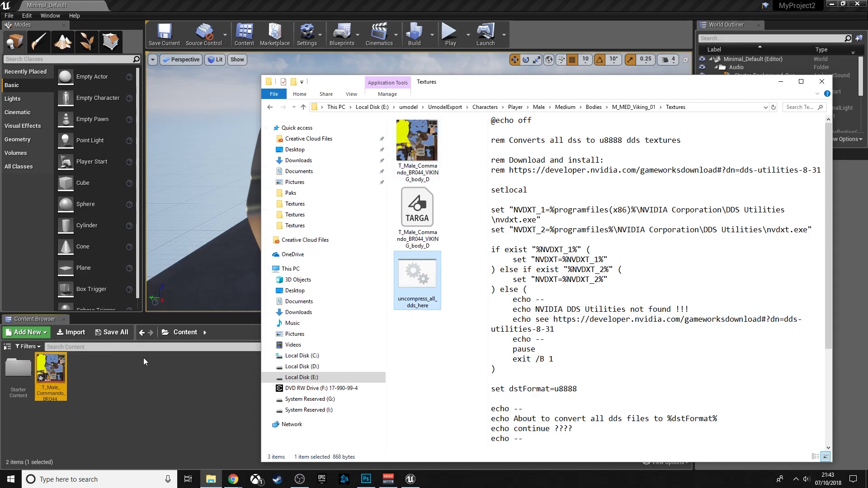
{"action": "left_click", "coordinate": [427, 335]}
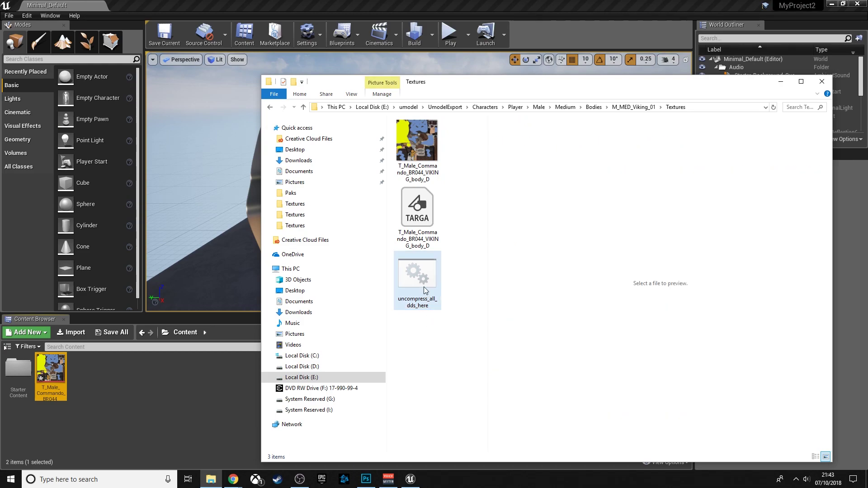
{"action": "left_click", "coordinate": [165, 388]}
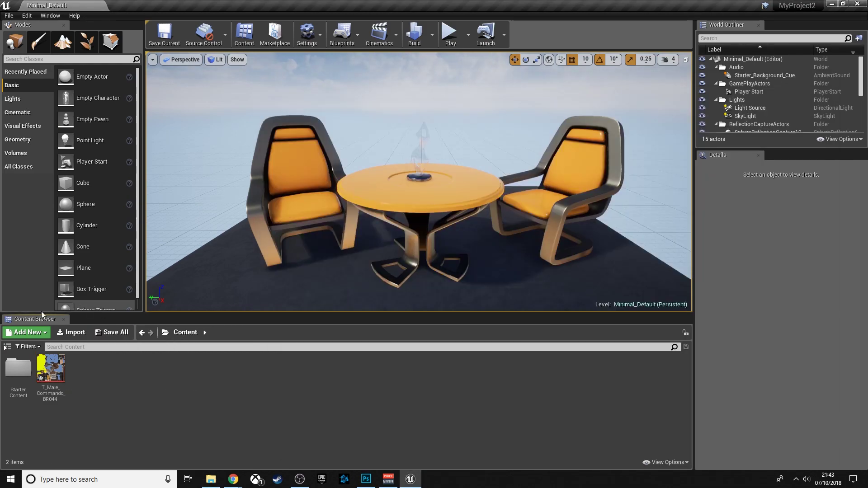
Save the imported texture asset via Save Selected and start Cook Content for Windows.
{"action": "left_click", "coordinate": [111, 333]}
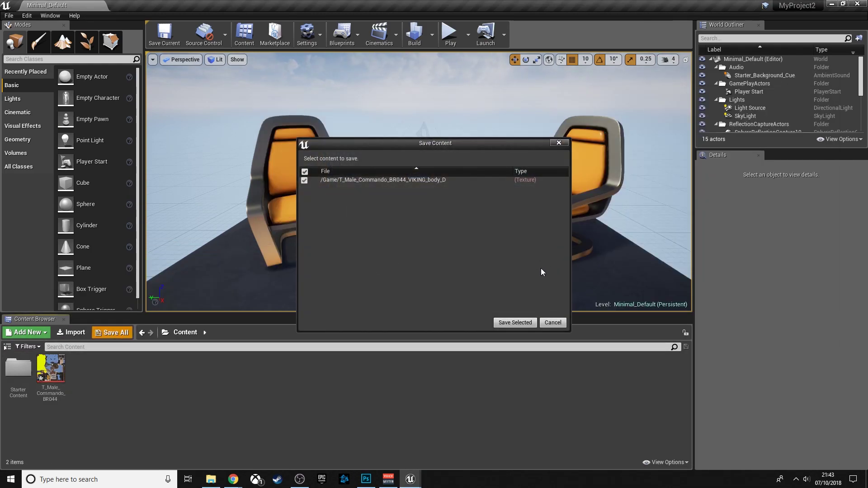
{"action": "left_click", "coordinate": [515, 322]}
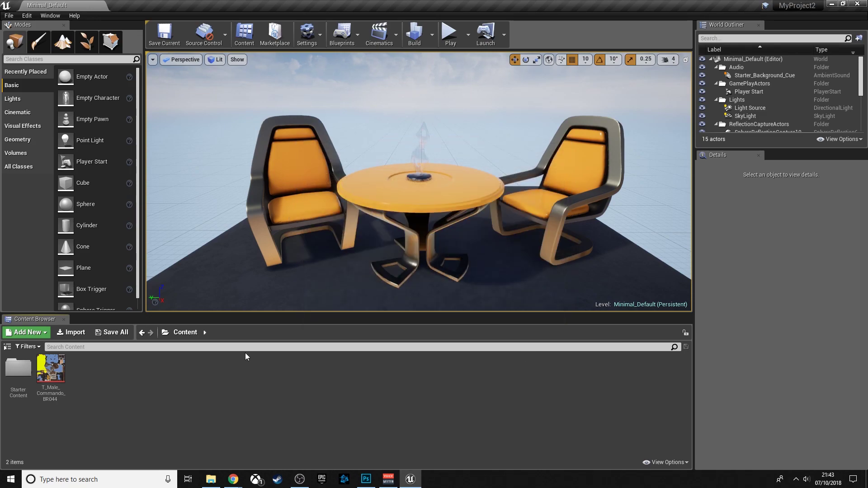
{"action": "left_click", "coordinate": [8, 15]}
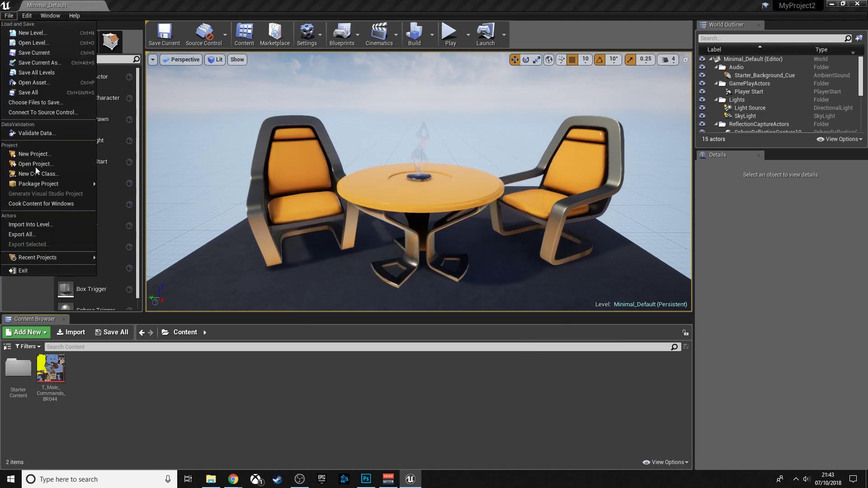
{"action": "left_click", "coordinate": [41, 204]}
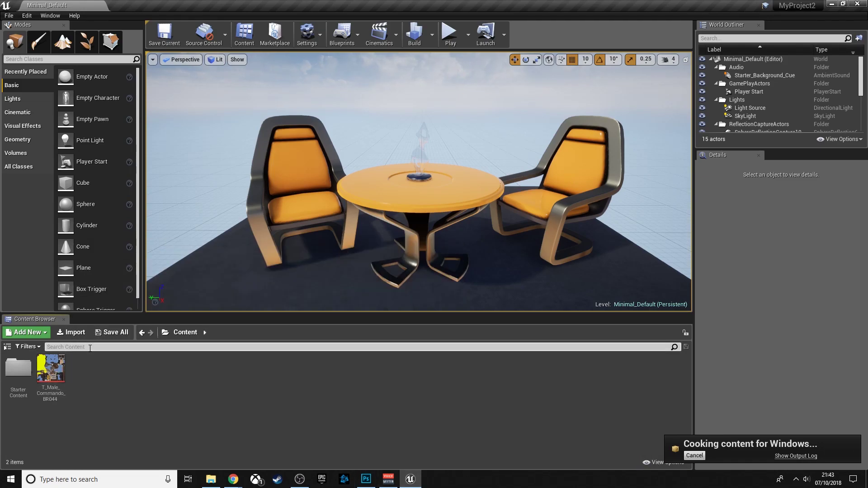
Browse to Documents\Unreal Projects\MyProject2\Saved\Cooked\WindowsNoEditor\MyProject2\Content.
{"action": "left_click", "coordinate": [211, 479]}
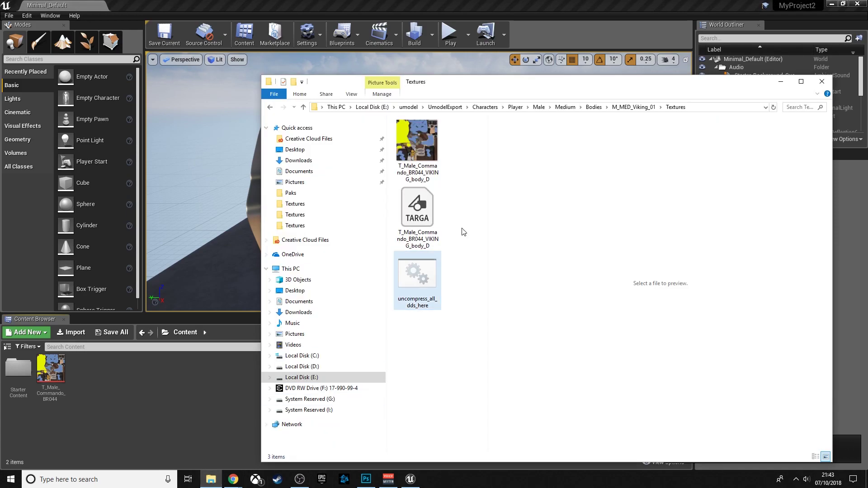
{"action": "double_click", "coordinate": [557, 86]}
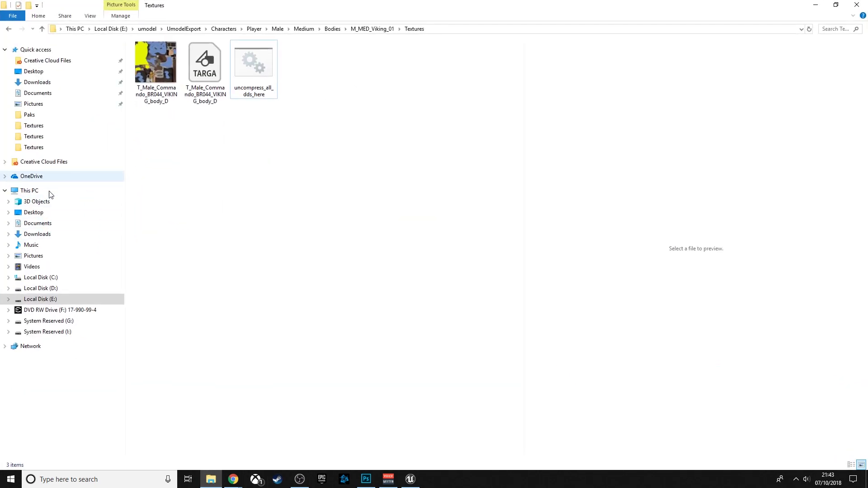
{"action": "left_click", "coordinate": [77, 224]}
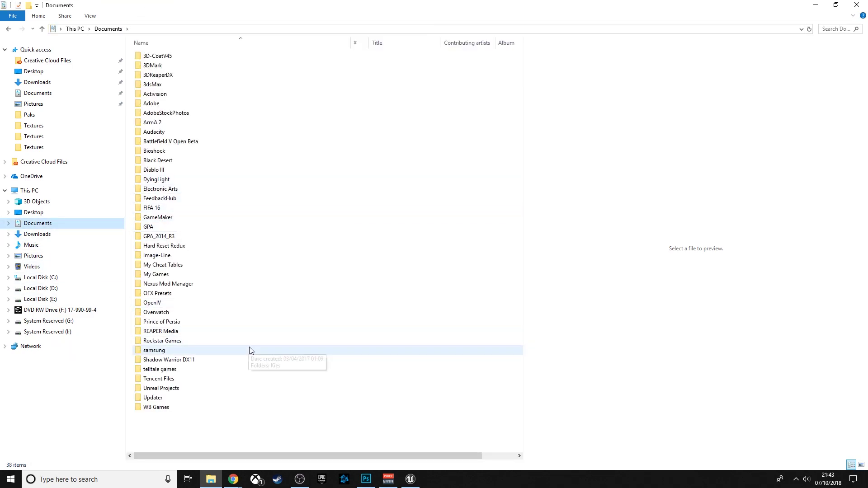
{"action": "scroll", "coordinate": [250, 351], "scroll_direction": "right", "scroll_amount": 2}
{"action": "scroll", "coordinate": [255, 359], "scroll_direction": "left", "scroll_amount": 2}
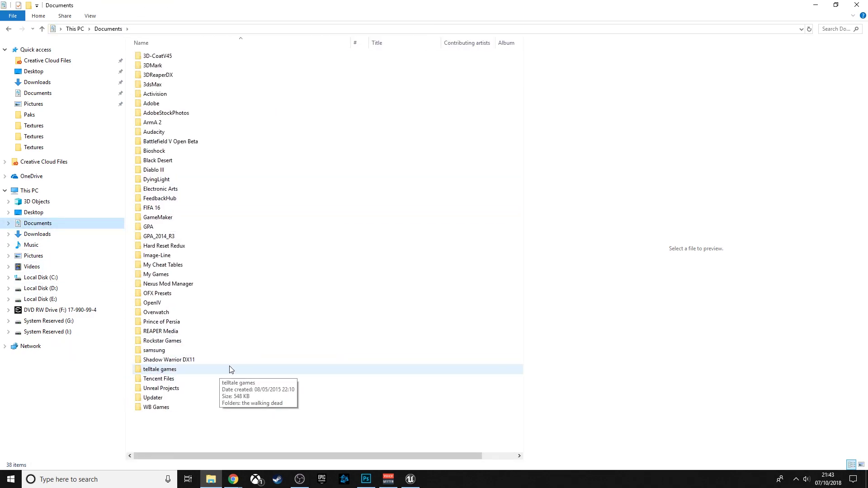
{"action": "double_click", "coordinate": [180, 389]}
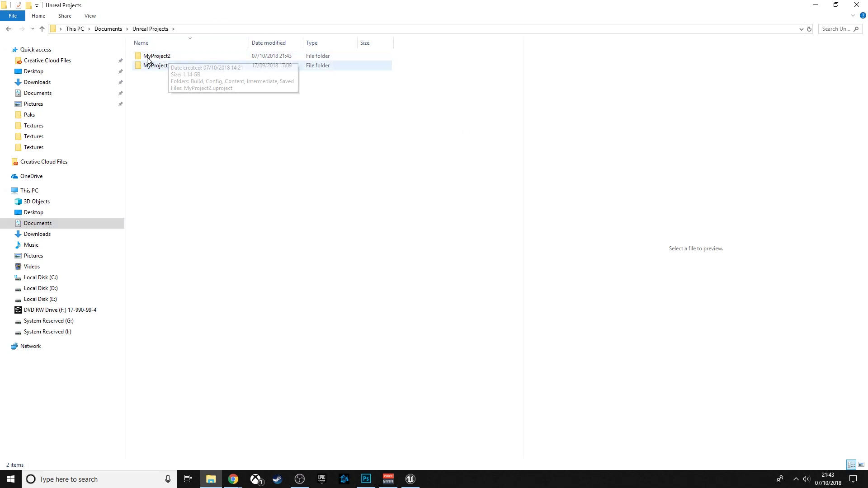
{"action": "double_click", "coordinate": [180, 58]}
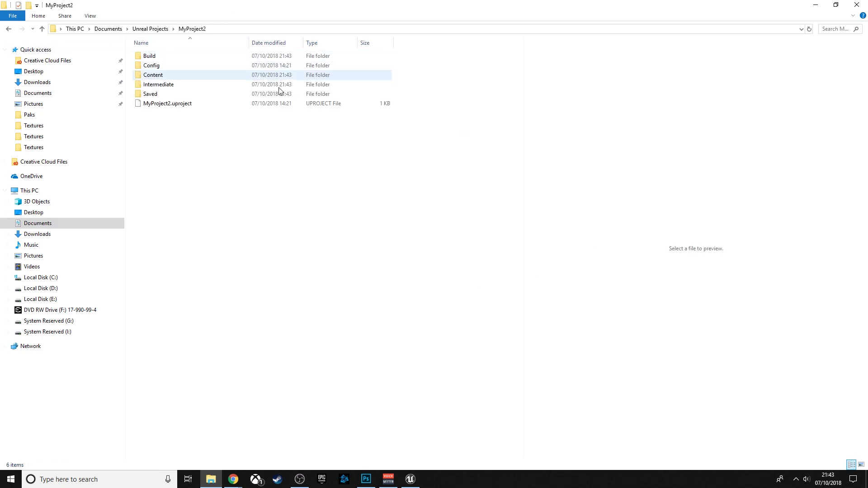
{"action": "double_click", "coordinate": [172, 92]}
{"action": "double_click", "coordinate": [167, 94]}
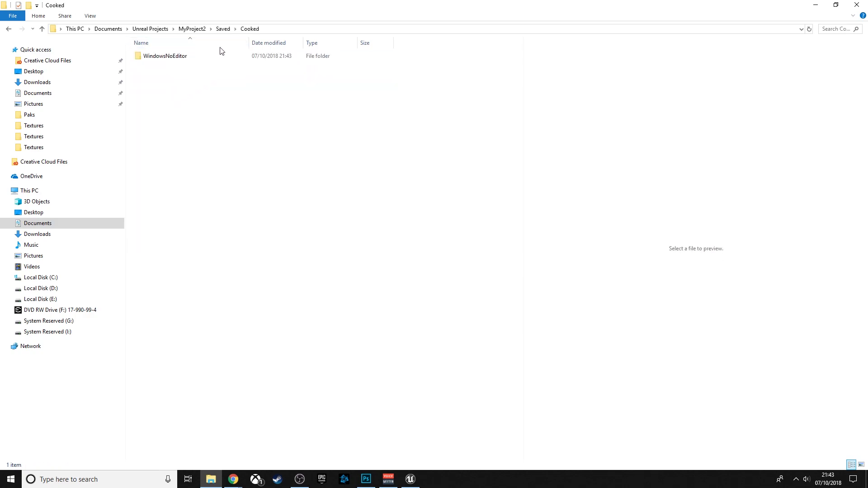
{"action": "double_click", "coordinate": [190, 56]}
{"action": "double_click", "coordinate": [179, 66]}
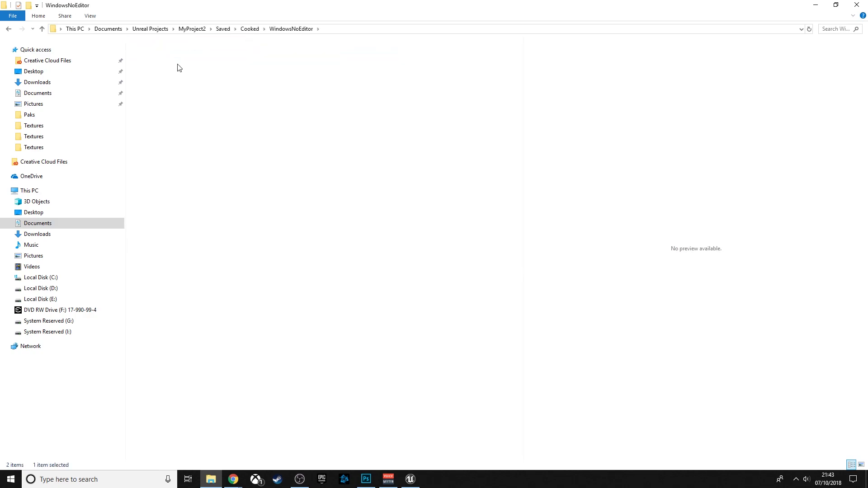
{"action": "double_click", "coordinate": [186, 57]}
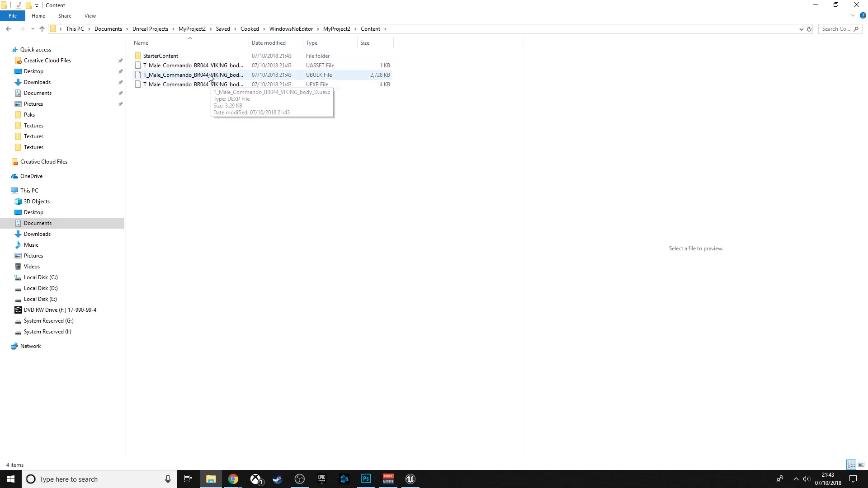
Rename the cooked body_D .ubulk file to Viking Modded.ubulk.
{"action": "left_click", "coordinate": [312, 76]}
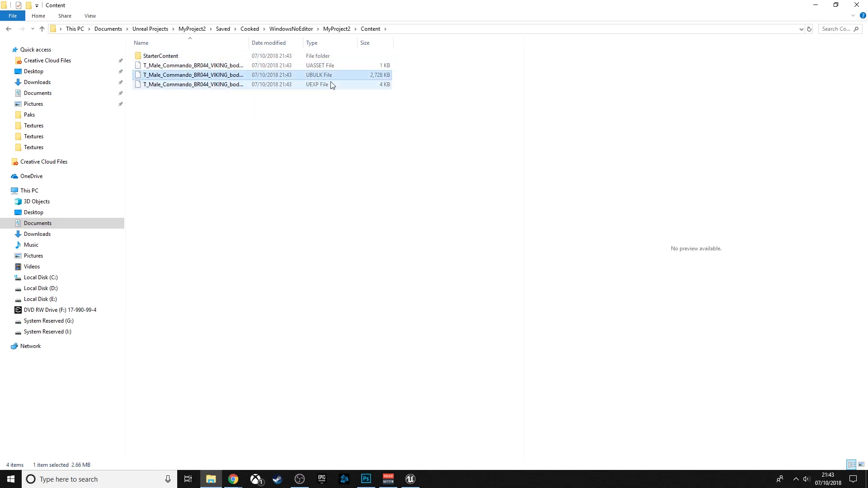
{"action": "double_click", "coordinate": [260, 44]}
{"action": "right_click", "coordinate": [244, 79]}
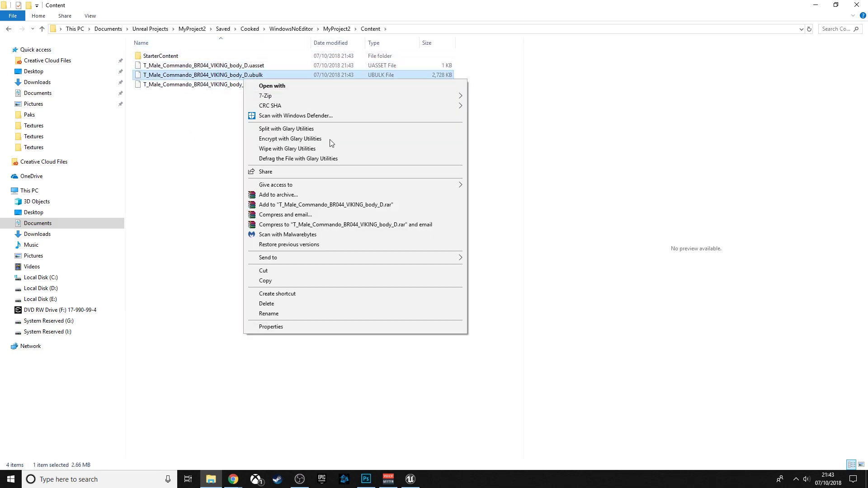
{"action": "left_click", "coordinate": [319, 314]}
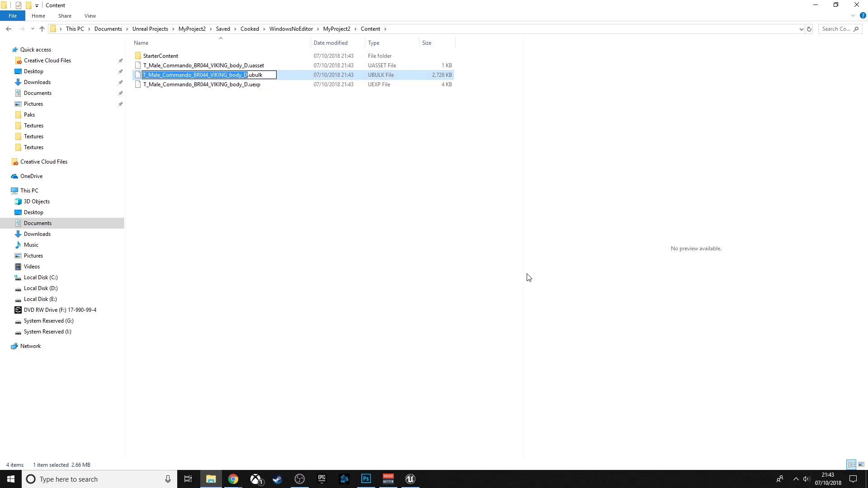
{"action": "type", "text": "Viking "}
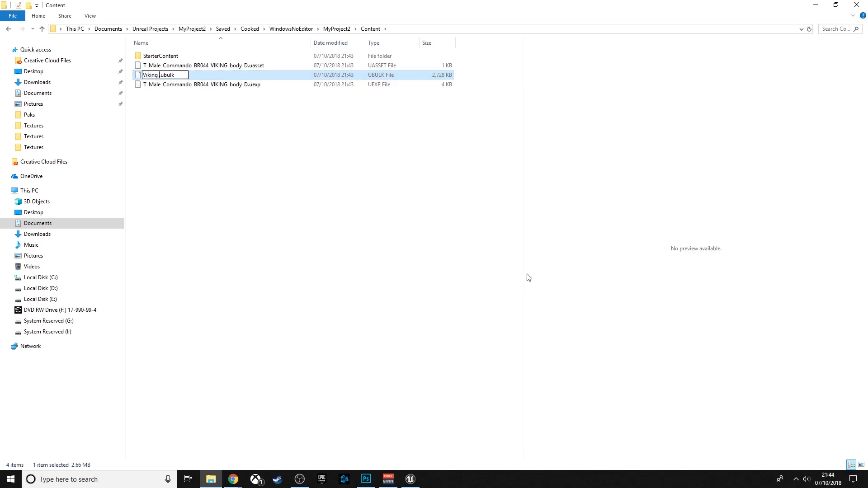
{"action": "type", "text": "Modded"}
{"action": "key", "text": "Return"}
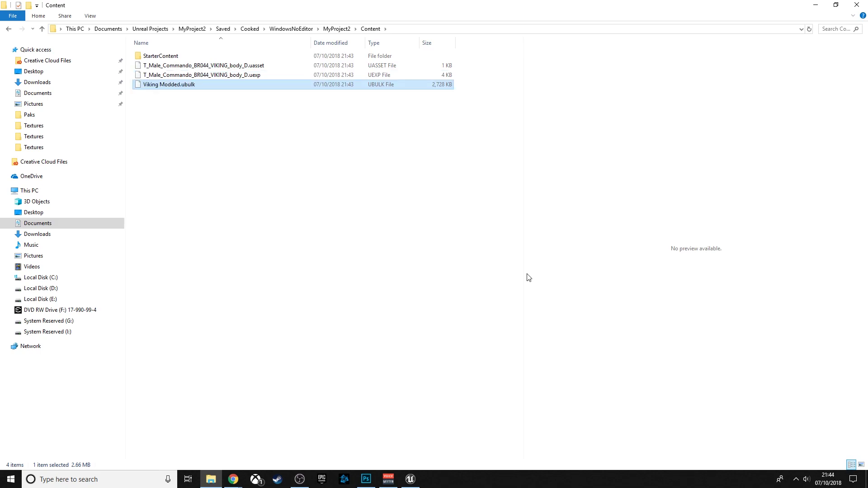
{"action": "left_click", "coordinate": [364, 163]}
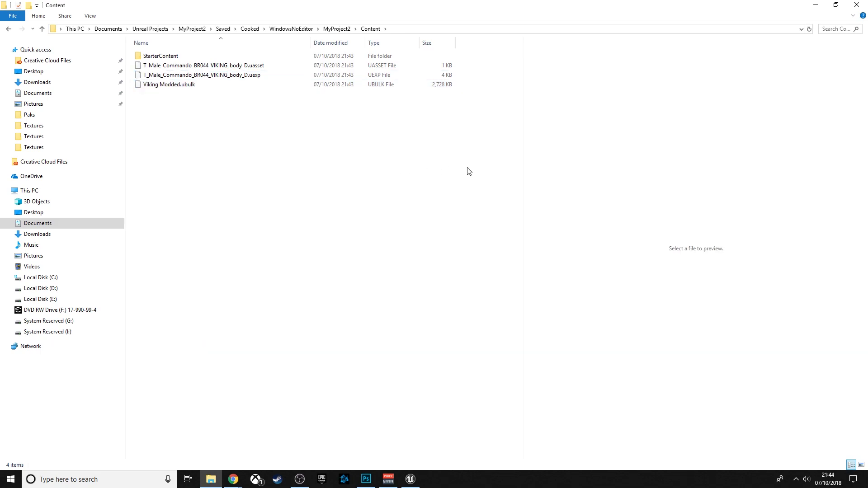
Restore the Explorer window and minimize Unreal Editor and Chrome to reveal the desktop.
{"action": "left_click_drag", "start_coordinate": [350, 3], "coordinate": [629, 85]}
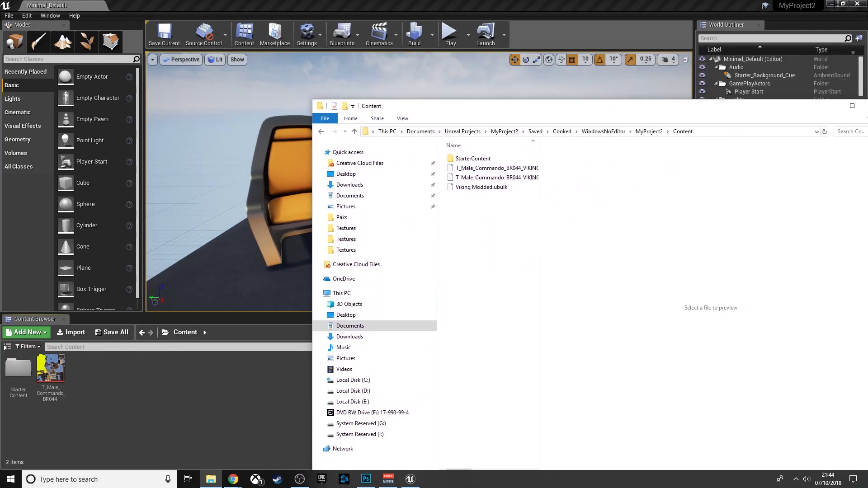
{"action": "left_click", "coordinate": [832, 5]}
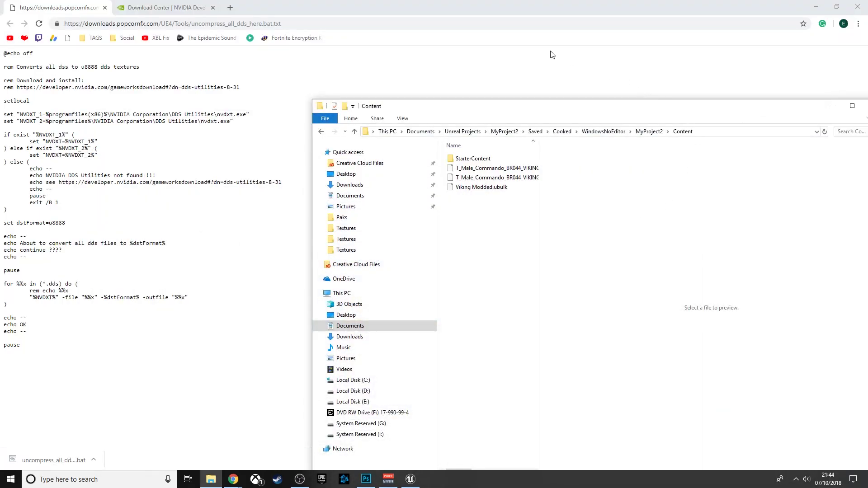
{"action": "left_click", "coordinate": [817, 6]}
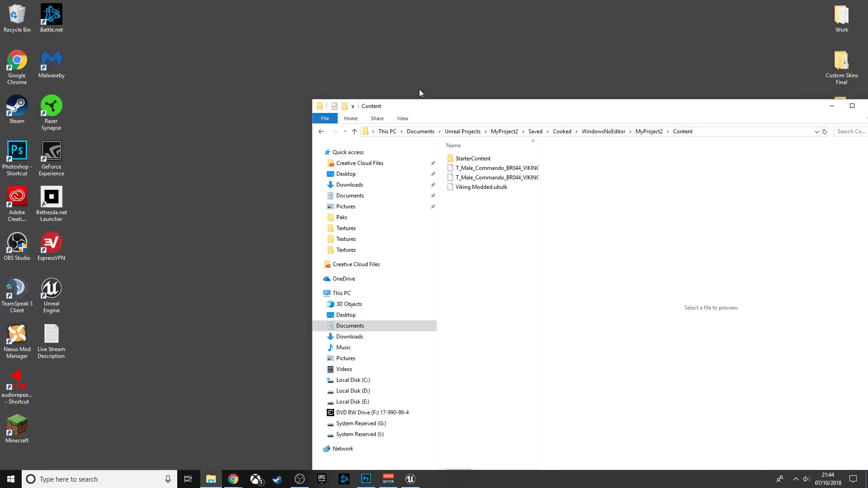
Copy Viking Modded.ubulk to the desktop and browse to E:\umodel\UmodelSaved.
{"action": "left_click_drag", "start_coordinate": [473, 108], "coordinate": [400, 92]}
{"action": "left_click_drag", "start_coordinate": [389, 164], "coordinate": [468, 43]}
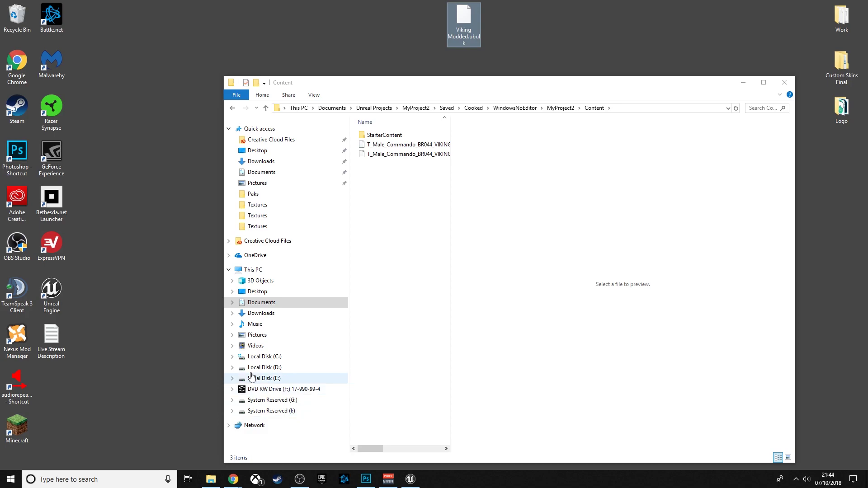
{"action": "left_click", "coordinate": [279, 378]}
{"action": "scroll", "coordinate": [403, 280], "scroll_direction": "down", "scroll_amount": 5}
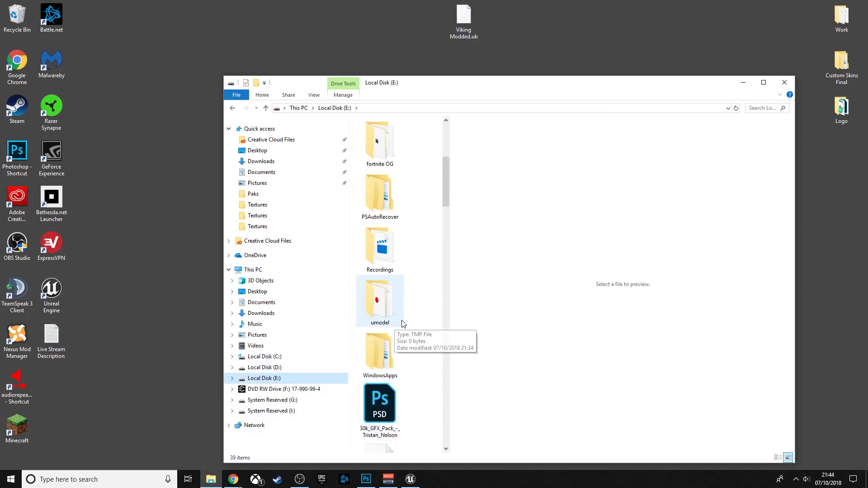
{"action": "double_click", "coordinate": [405, 312]}
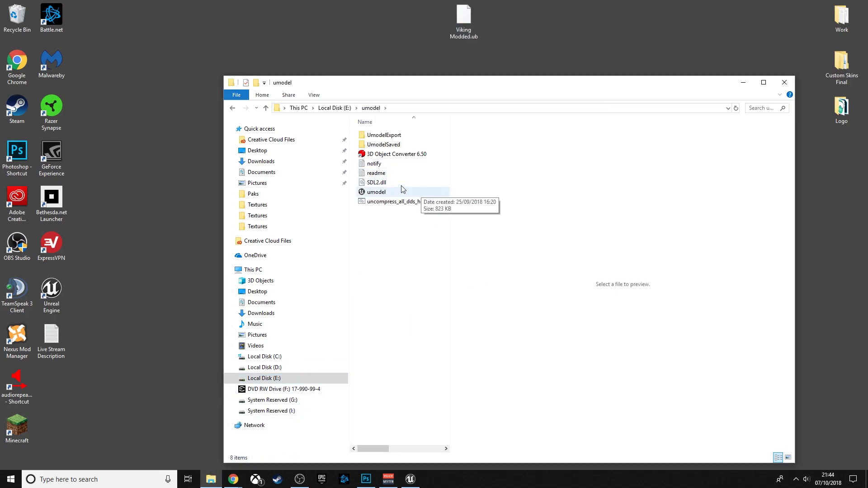
{"action": "left_click", "coordinate": [399, 145]}
{"action": "double_click", "coordinate": [400, 146]}
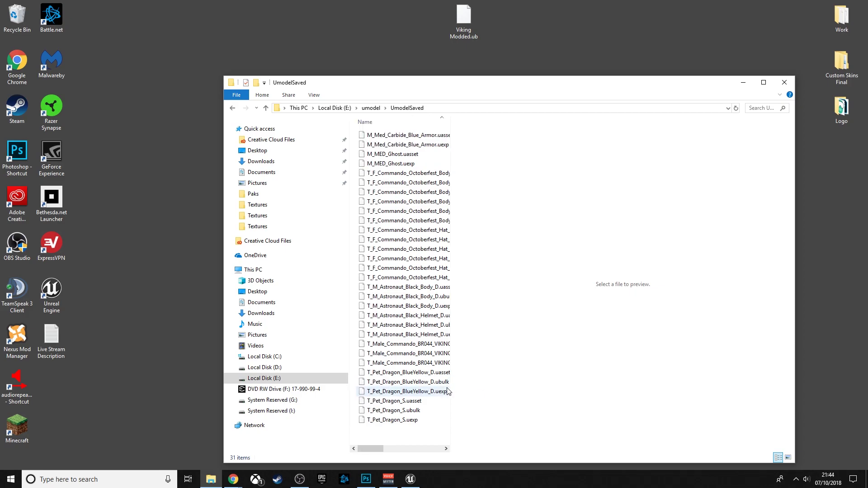
Copy the original T_Male_Commando_BR044_VIKING_body_D.ubulk from UmodelSaved to the desktop.
{"action": "left_click", "coordinate": [423, 353]}
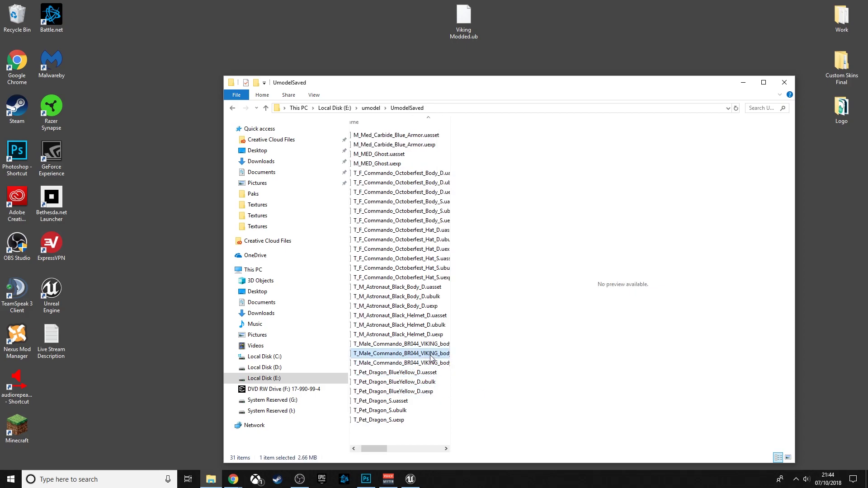
{"action": "double_click", "coordinate": [451, 122]}
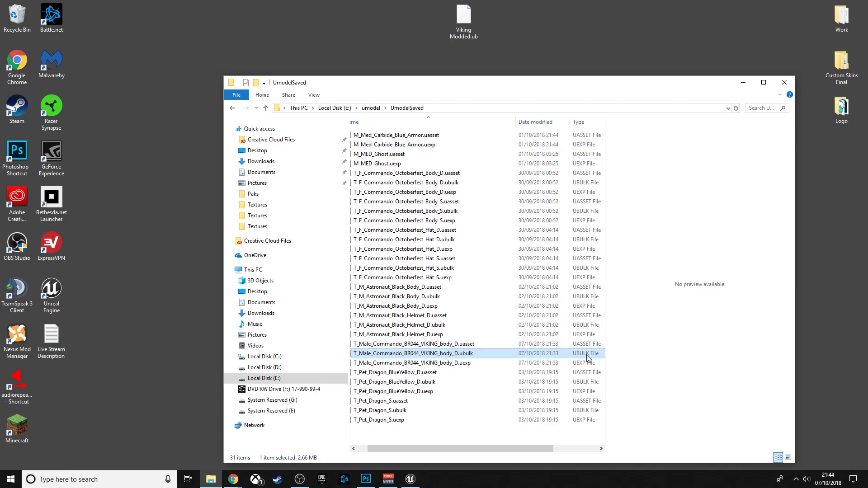
{"action": "left_click_drag", "start_coordinate": [552, 356], "coordinate": [507, 23]}
Close Explorer, launch HxD from Windows search, and bring up its Open dialog at the Paks folder.
{"action": "left_click", "coordinate": [785, 82]}
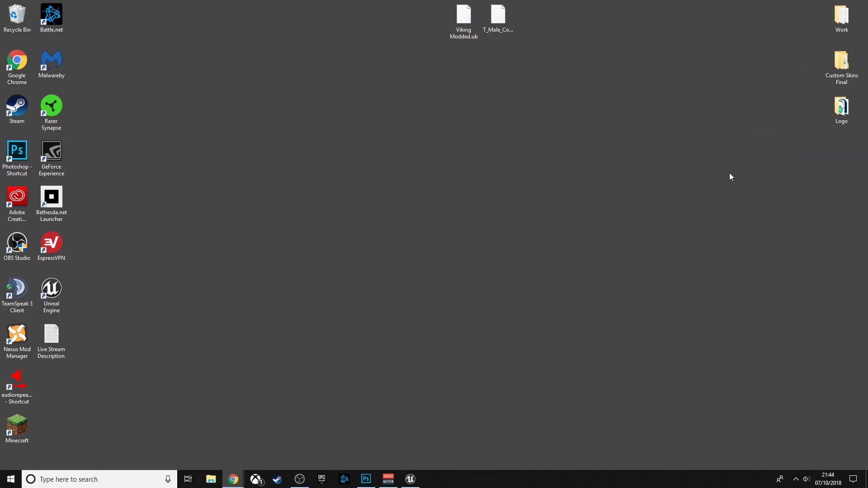
{"action": "left_click", "coordinate": [113, 481]}
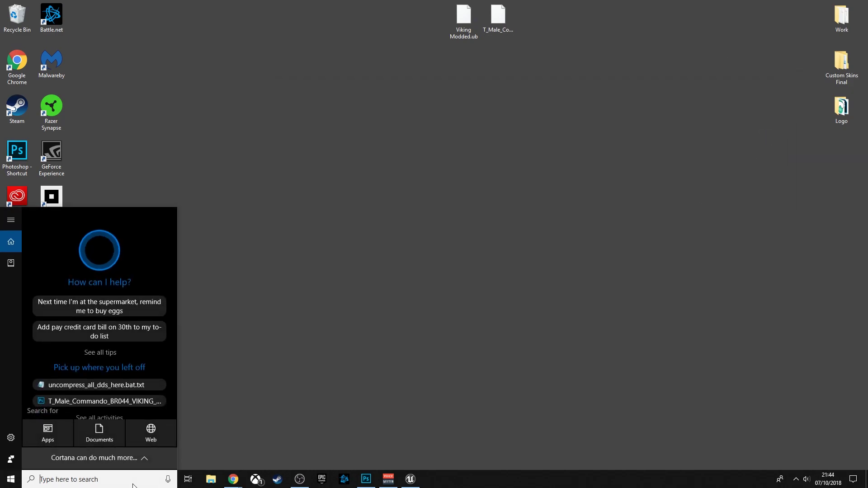
{"action": "type", "text": "hxd"}
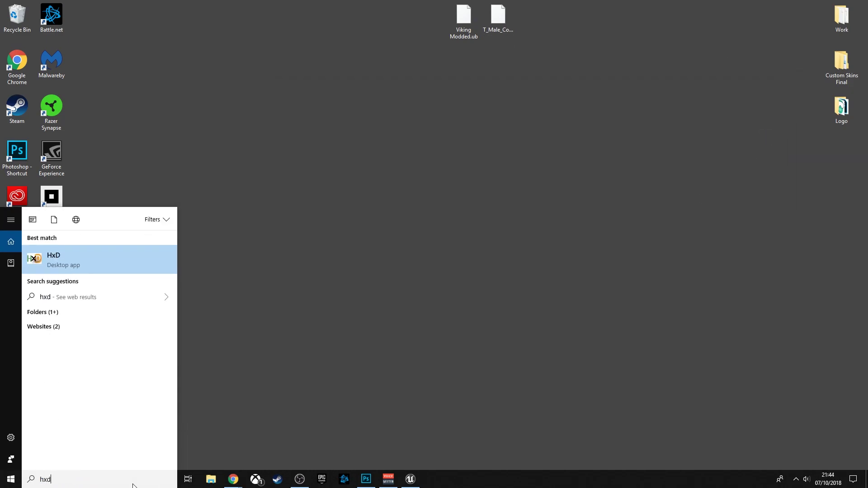
{"action": "key", "text": "Return"}
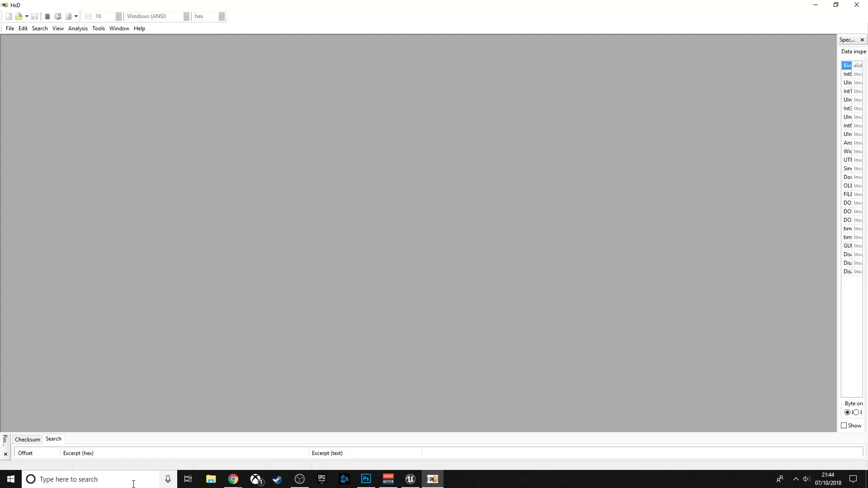
{"action": "left_click", "coordinate": [19, 16]}
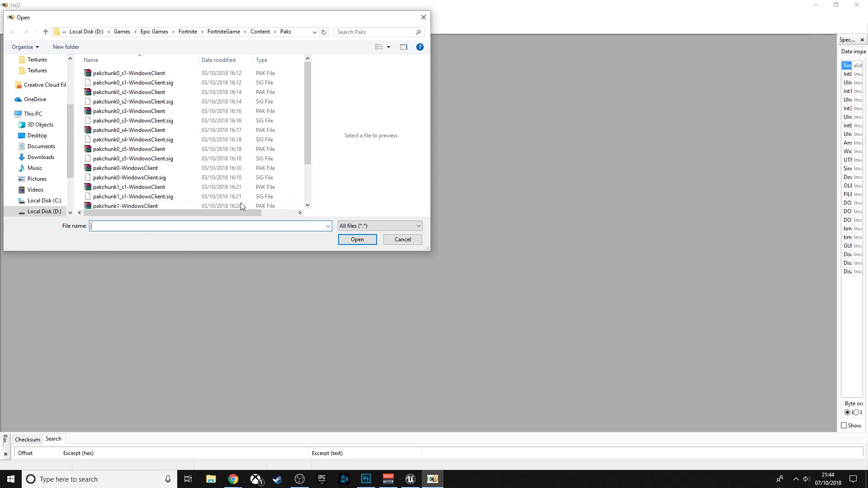
Browse the Paks folder list and open pakchunk0_s1-WindowsClient.pak.
{"action": "scroll", "coordinate": [211, 135], "scroll_direction": "down", "scroll_amount": 2}
{"action": "scroll", "coordinate": [244, 167], "scroll_direction": "up", "scroll_amount": 2}
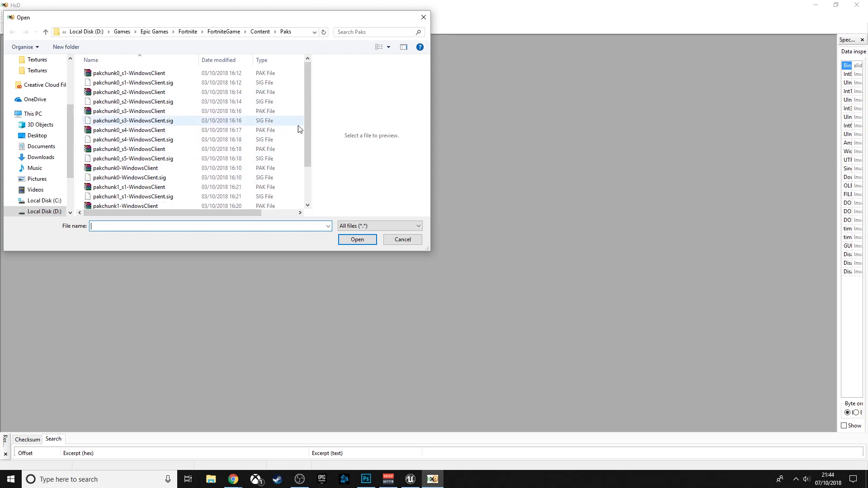
{"action": "mouse_move", "coordinate": [311, 110]}
{"action": "left_mouse_down"}
{"action": "mouse_move", "coordinate": [310, 132]}
{"action": "mouse_move", "coordinate": [310, 95]}
{"action": "left_mouse_up"}
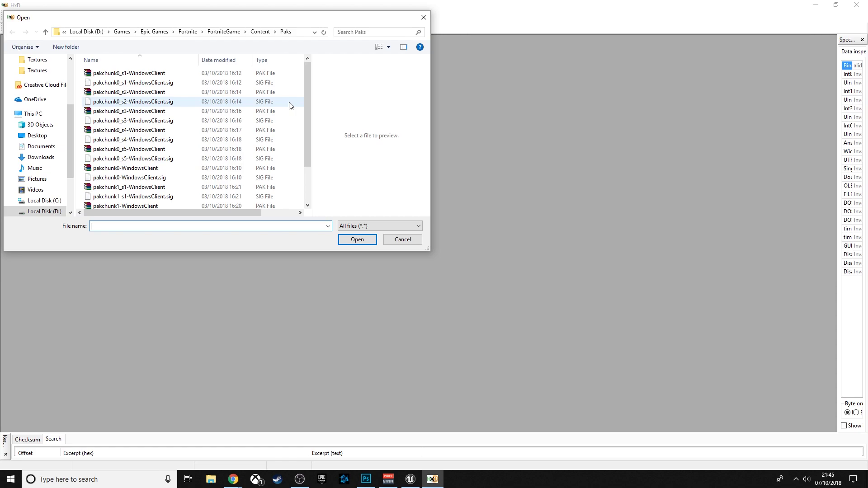
{"action": "scroll", "coordinate": [258, 137], "scroll_direction": "down", "scroll_amount": 2}
{"action": "scroll", "coordinate": [265, 180], "scroll_direction": "up", "scroll_amount": 2}
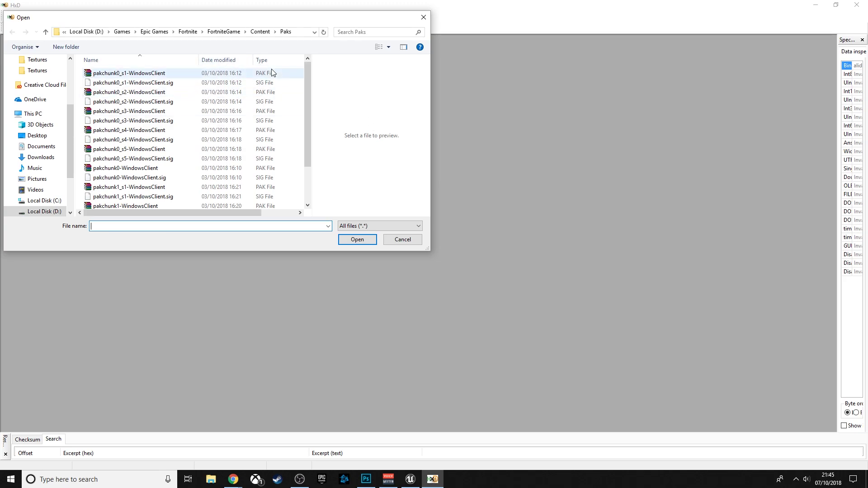
{"action": "scroll", "coordinate": [171, 119], "scroll_direction": "down", "scroll_amount": 2}
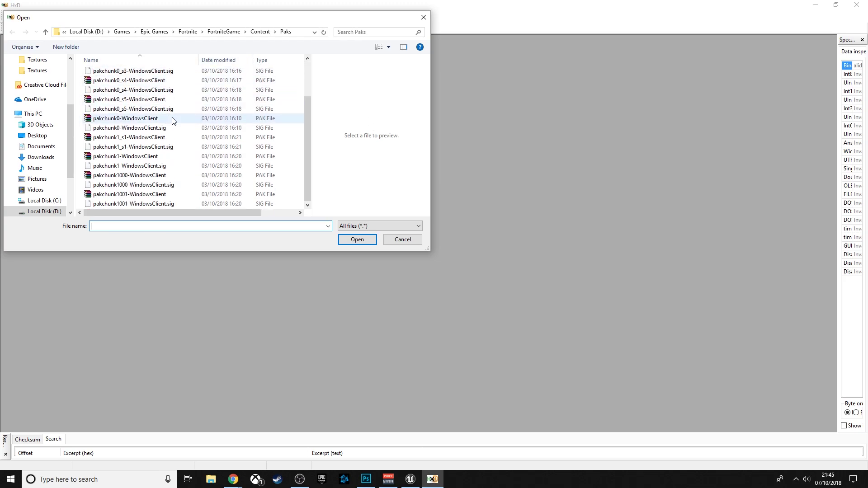
{"action": "scroll", "coordinate": [195, 195], "scroll_direction": "up", "scroll_amount": 2}
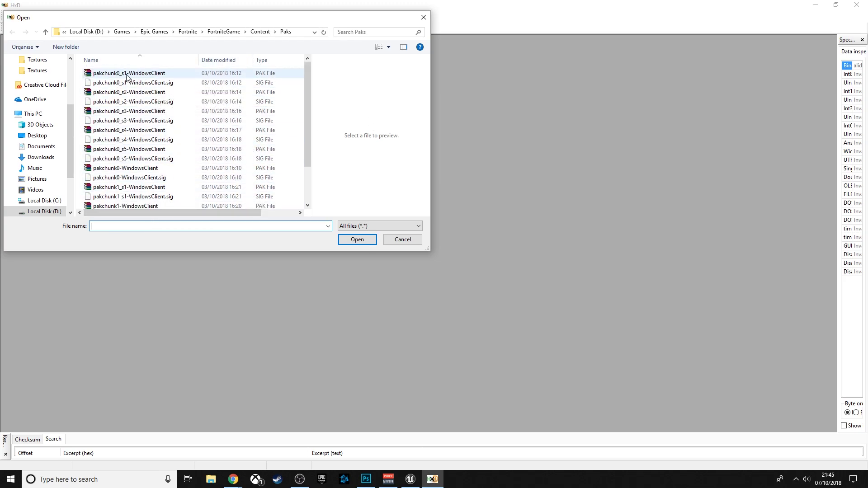
{"action": "scroll", "coordinate": [136, 84], "scroll_direction": "down", "scroll_amount": 2}
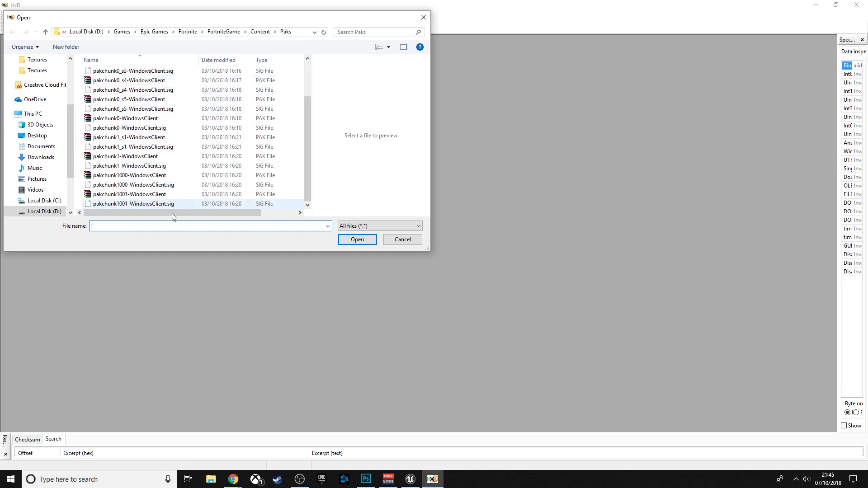
{"action": "scroll", "coordinate": [150, 198], "scroll_direction": "up", "scroll_amount": 2}
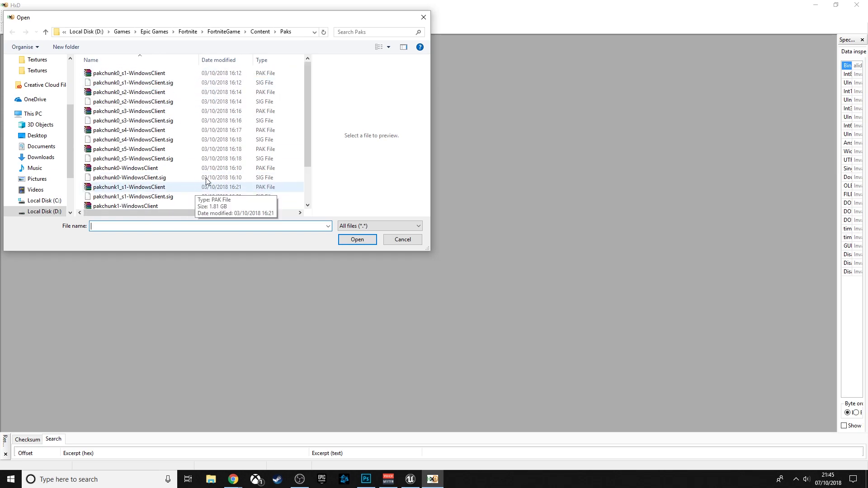
{"action": "double_click", "coordinate": [145, 74]}
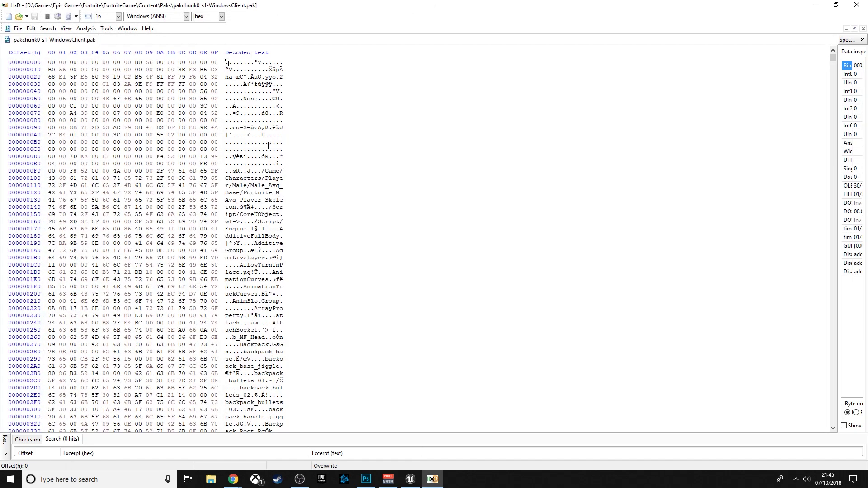
Show offsets in decimal and drop T_Male_Commando_BR044_VIKING_body_D.ubulk from the desktop onto HxD.
{"action": "left_click", "coordinate": [208, 16]}
{"action": "left_click", "coordinate": [207, 31]}
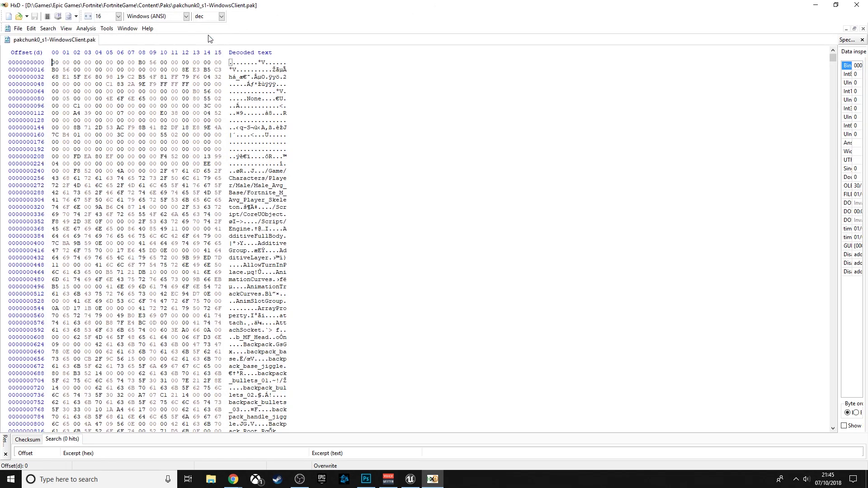
{"action": "left_click", "coordinate": [836, 5]}
{"action": "left_click_drag", "start_coordinate": [552, 114], "coordinate": [458, 94]}
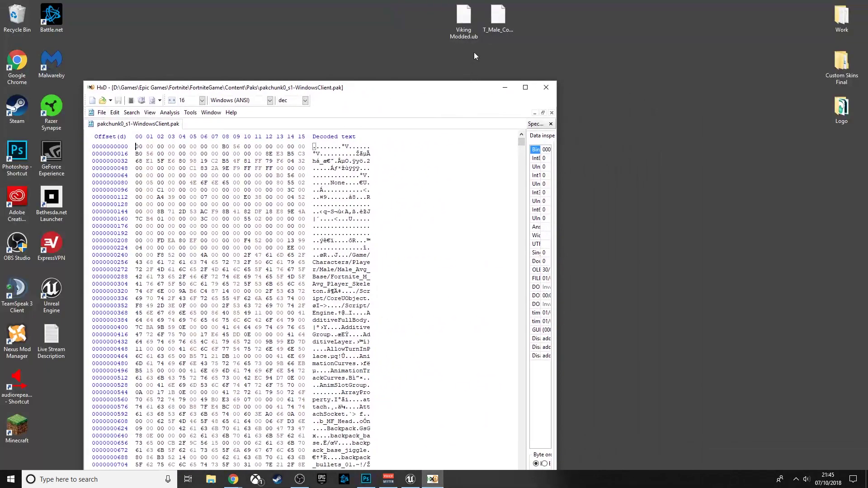
{"action": "left_click", "coordinate": [498, 18]}
{"action": "left_click_drag", "start_coordinate": [498, 18], "coordinate": [326, 109]}
Open Viking Modded.ubulk the same way, keeping decimal offsets for both files.
{"action": "left_click", "coordinate": [305, 100]}
{"action": "left_click", "coordinate": [290, 115]}
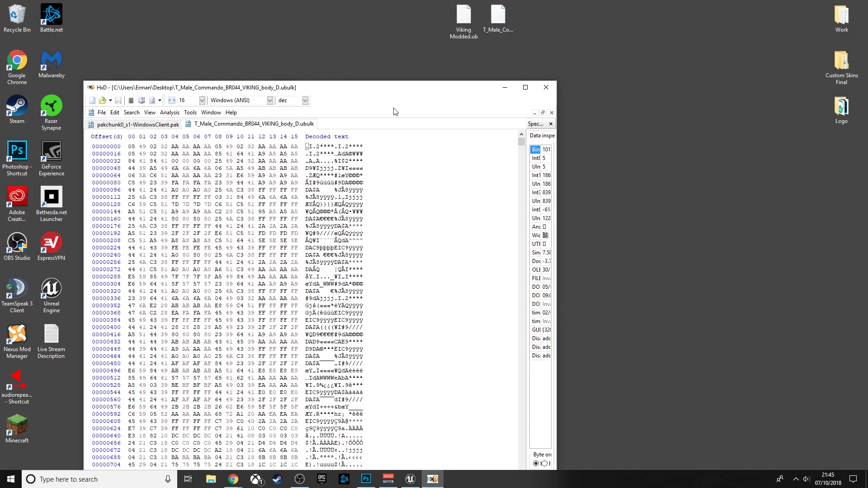
{"action": "left_click", "coordinate": [464, 18]}
{"action": "left_click_drag", "start_coordinate": [463, 18], "coordinate": [359, 110]}
{"action": "left_click", "coordinate": [302, 100]}
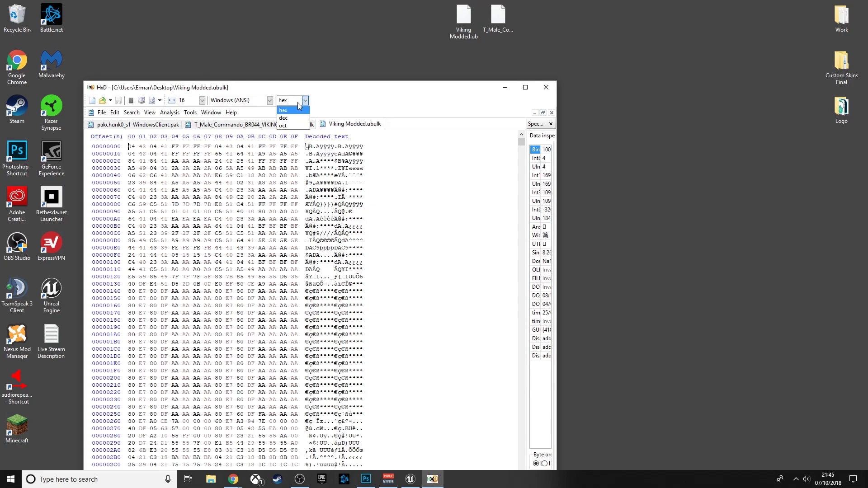
{"action": "left_click", "coordinate": [283, 117]}
Maximize HxD, select the original .ubulk's first 144 bytes, and return to the pak.
{"action": "double_click", "coordinate": [368, 89]}
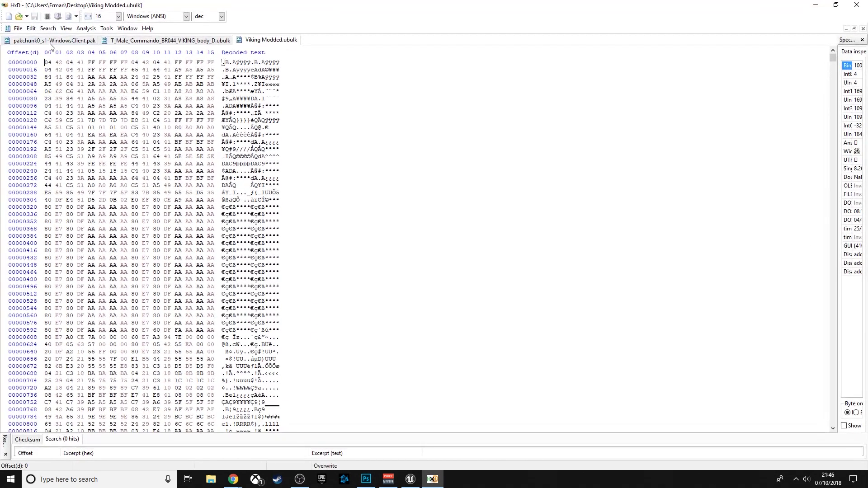
{"action": "left_click", "coordinate": [51, 41]}
{"action": "left_click", "coordinate": [169, 42]}
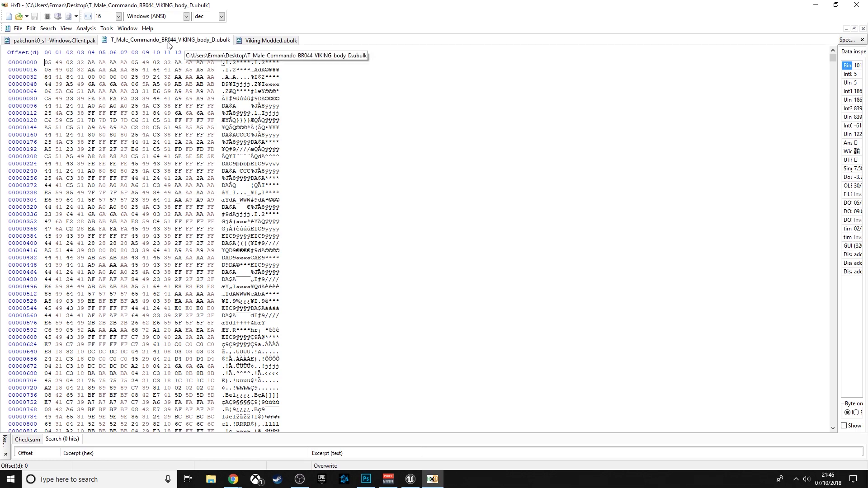
{"action": "left_click_drag", "start_coordinate": [45, 62], "coordinate": [214, 121]}
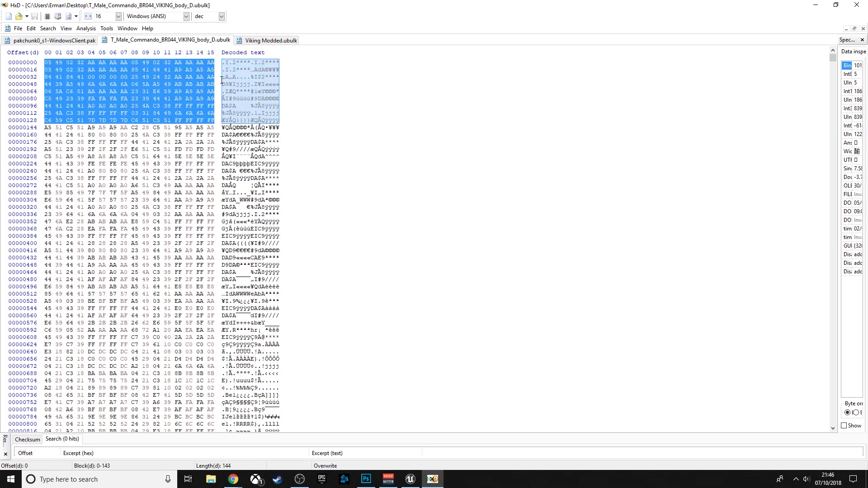
{"action": "key", "text": "ctrl+Tab"}
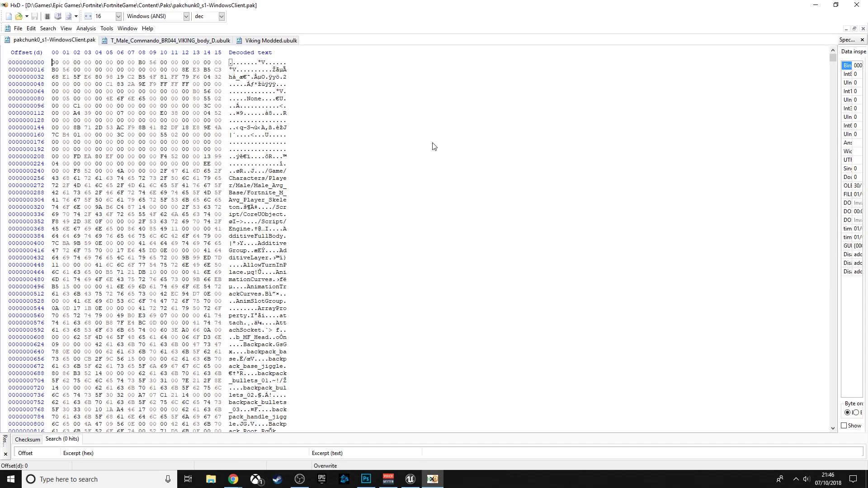
Search pakchunk0_s1 in all directions for the Viking header hex bytes; dismiss the no-match message.
{"action": "key", "text": "ctrl+f"}
{"action": "left_click", "coordinate": [397, 192]}
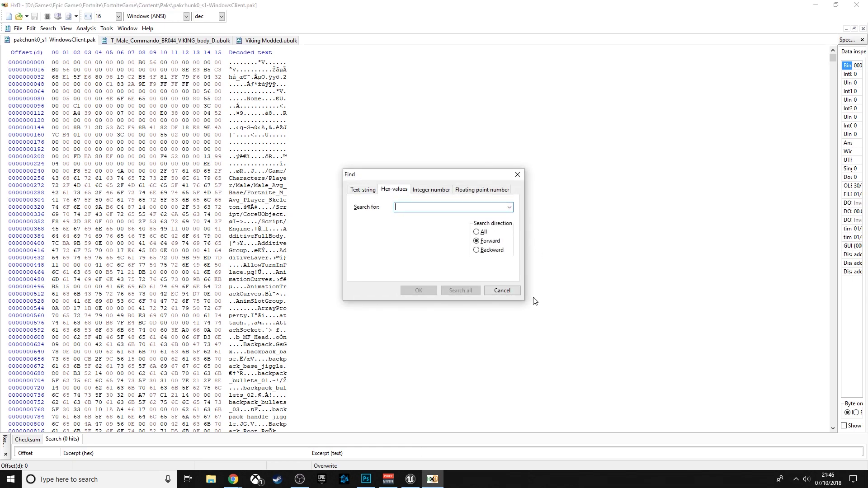
{"action": "left_click", "coordinate": [477, 232]}
{"action": "key", "text": "ctrl+v"}
{"action": "left_click", "coordinate": [457, 292]}
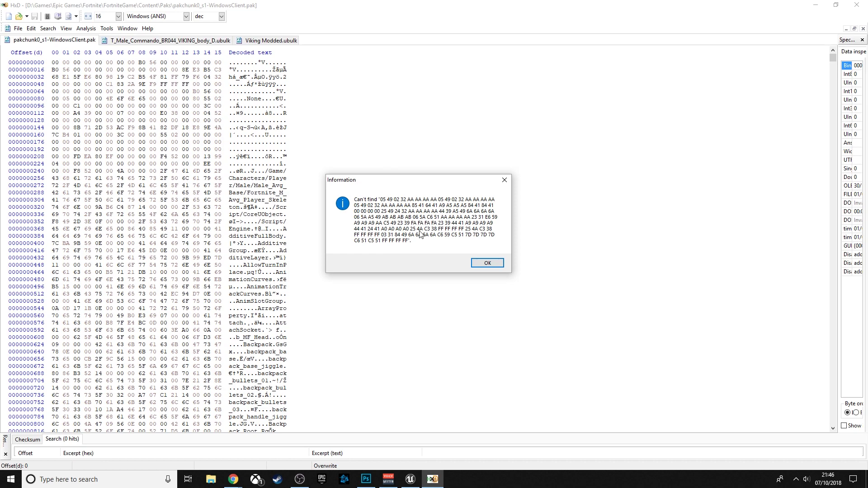
{"action": "left_click", "coordinate": [493, 264]}
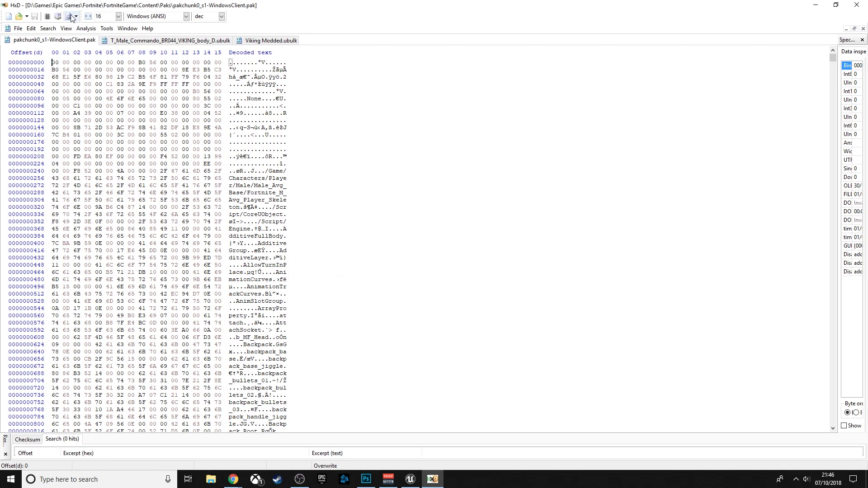
Close pakchunk0_s1 and open pakchunk0_s2-WindowsClient.pak with decimal offsets, moving its tab to the front.
{"action": "middle_click", "coordinate": [72, 39]}
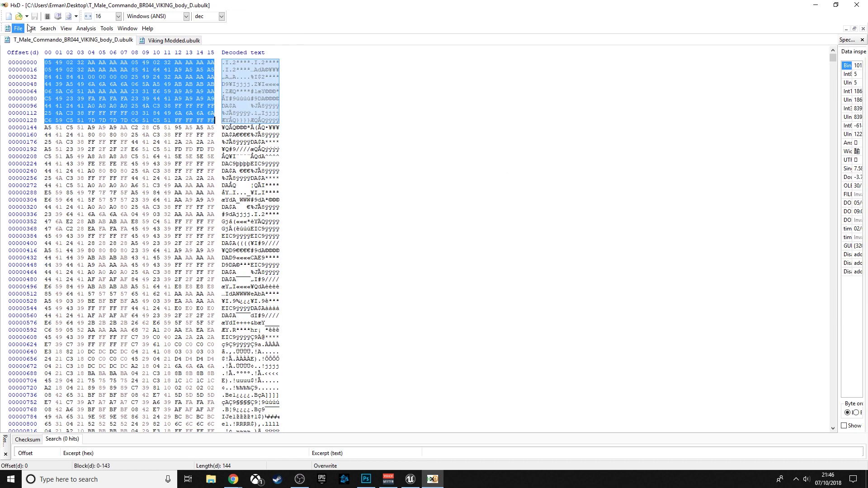
{"action": "left_click", "coordinate": [19, 16]}
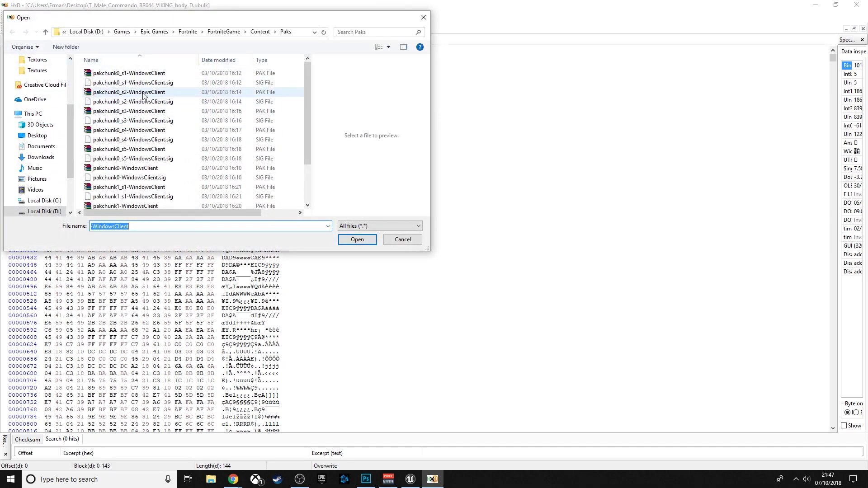
{"action": "left_click", "coordinate": [143, 94]}
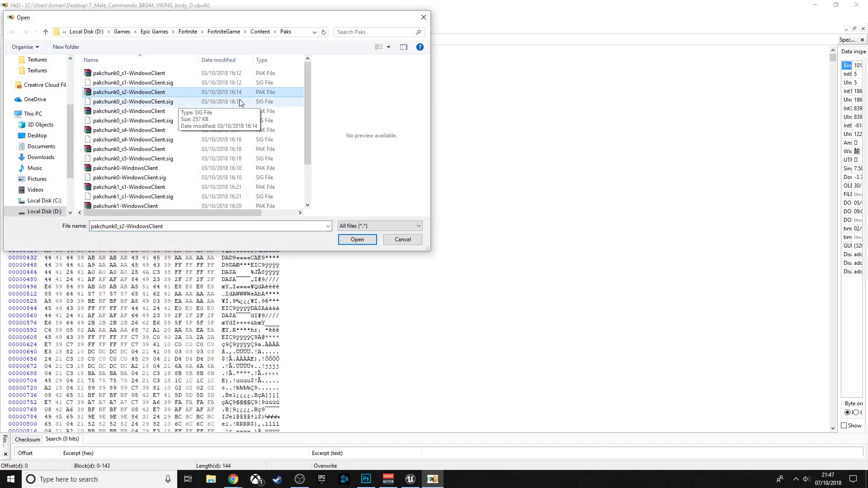
{"action": "double_click", "coordinate": [262, 92]}
{"action": "left_click", "coordinate": [207, 17]}
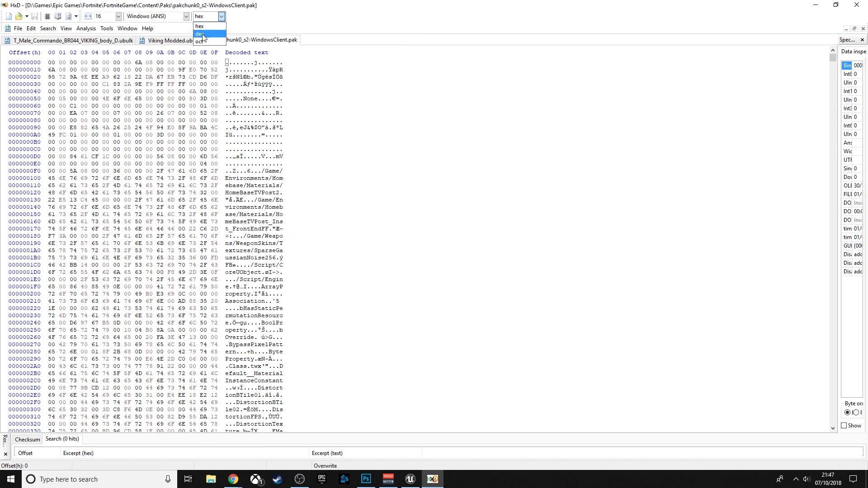
{"action": "left_click", "coordinate": [202, 35]}
{"action": "left_click_drag", "start_coordinate": [239, 44], "coordinate": [63, 45]}
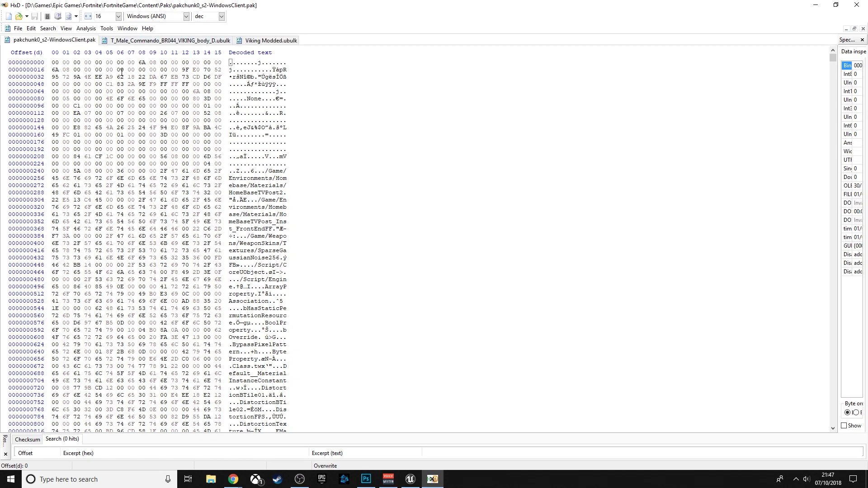
{"action": "key", "text": "ctrl+f"}
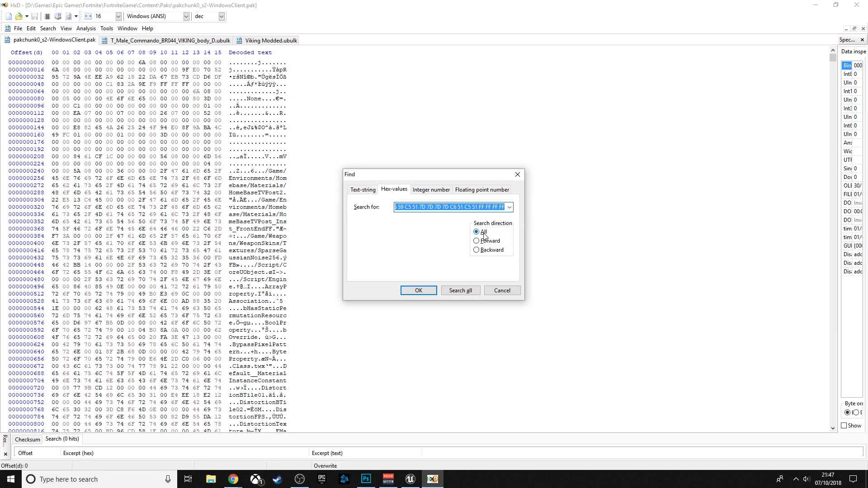
{"action": "key", "text": "ctrl+v"}
{"action": "left_click", "coordinate": [460, 290]}
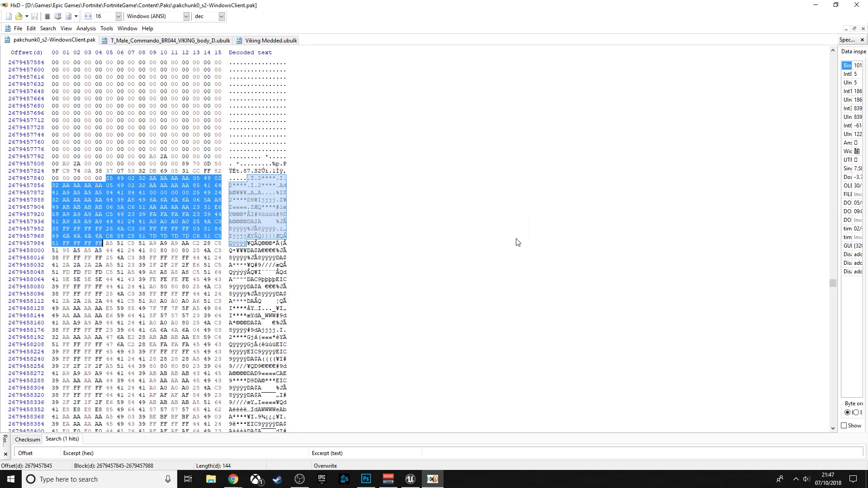
{"action": "left_click", "coordinate": [247, 178]}
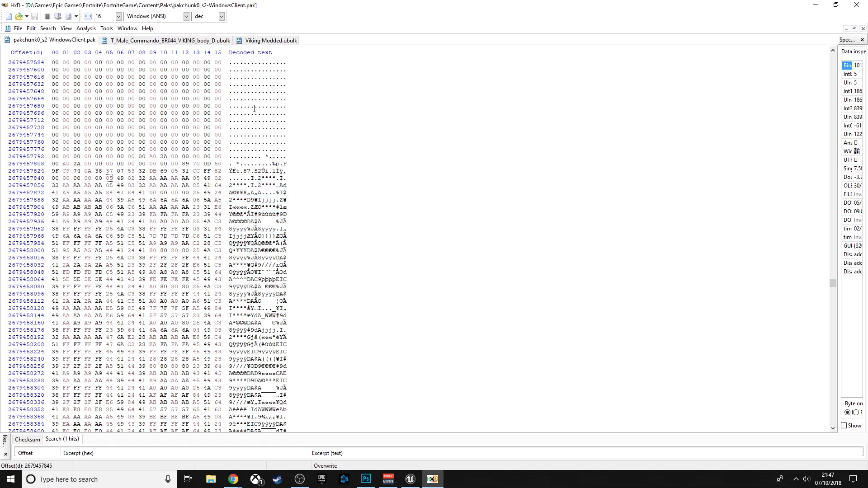
{"action": "left_click", "coordinate": [158, 42]}
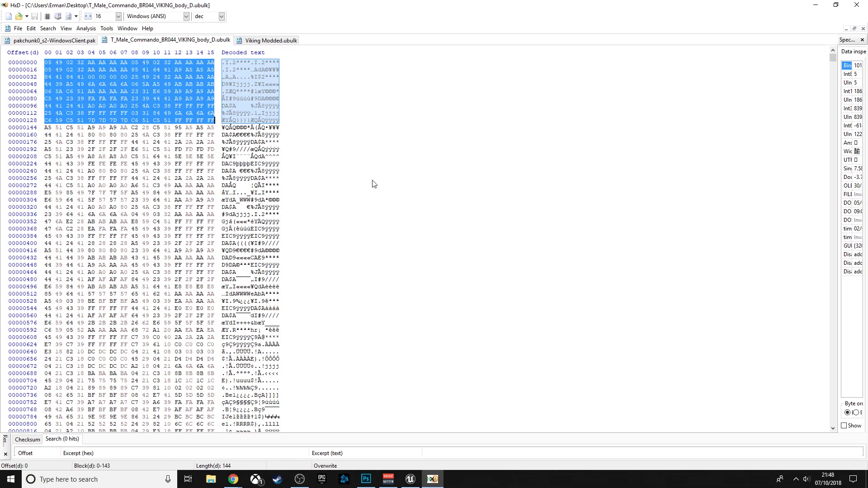
{"action": "key", "text": "ctrl+a"}
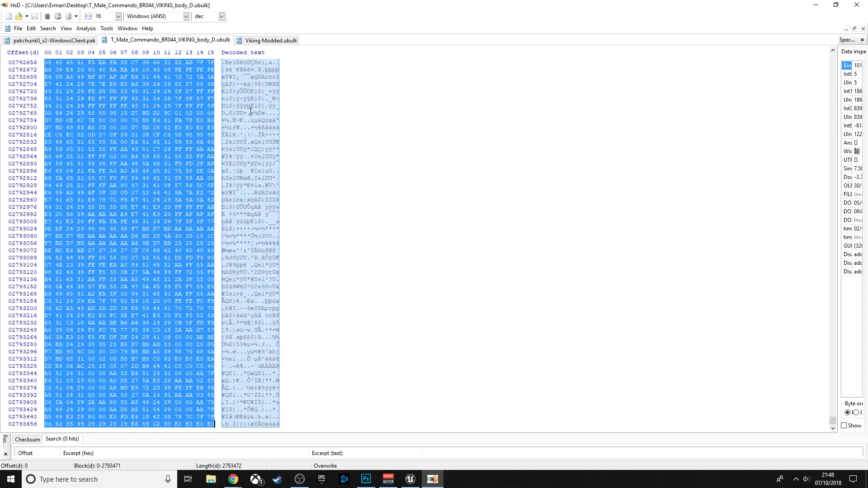
{"action": "key", "text": "ctrl+e"}
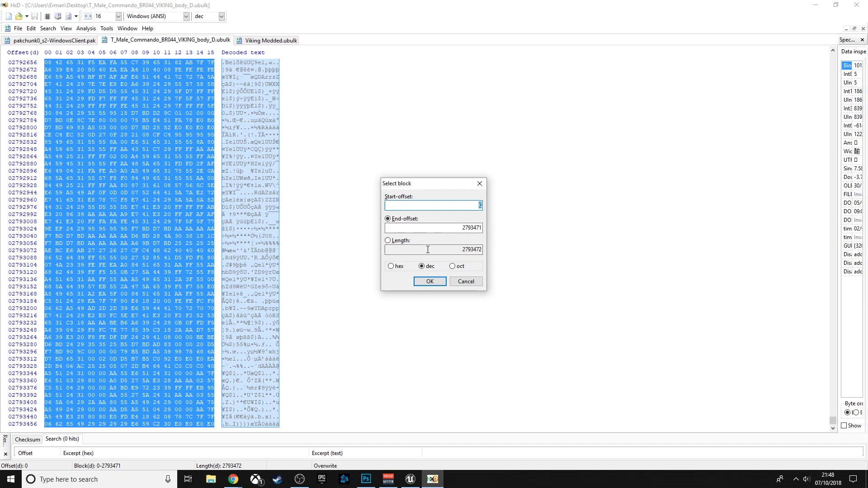
{"action": "left_click", "coordinate": [388, 242]}
{"action": "key", "text": "ctrl+c"}
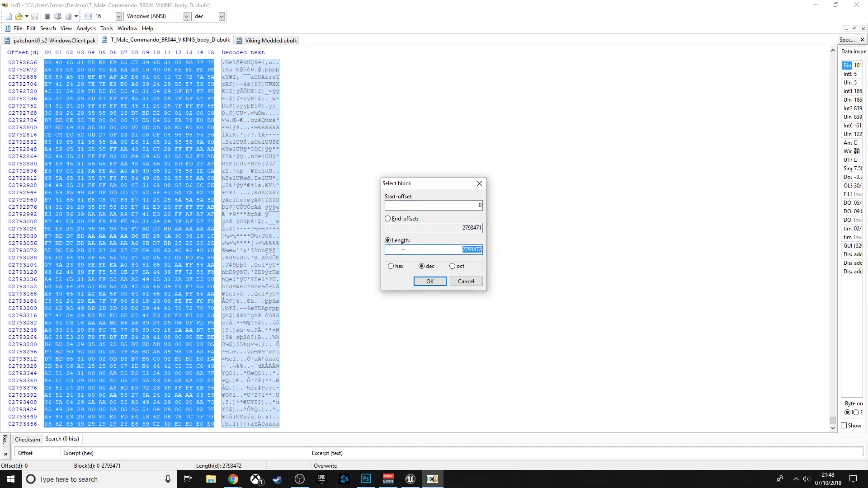
{"action": "left_click", "coordinate": [430, 281]}
{"action": "left_click", "coordinate": [60, 42]}
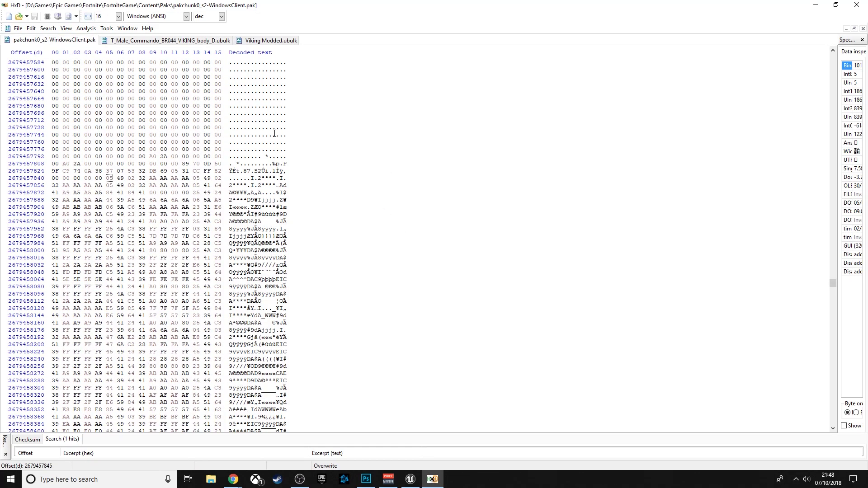
{"action": "key", "text": "ctrl+e"}
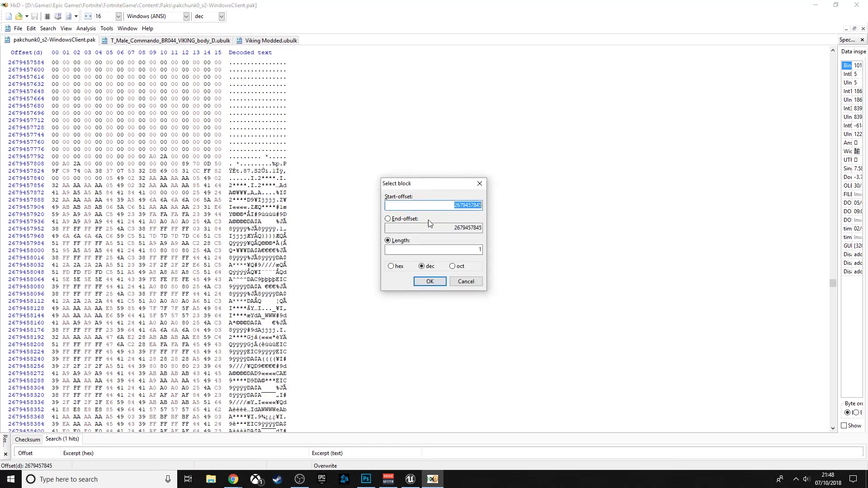
{"action": "key", "text": "Tab"}
{"action": "key", "text": "ctrl+v"}
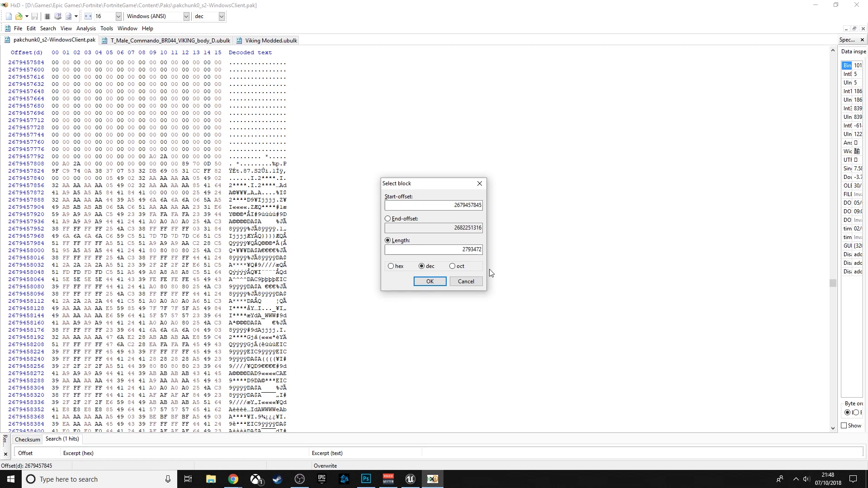
{"action": "left_click", "coordinate": [430, 281]}
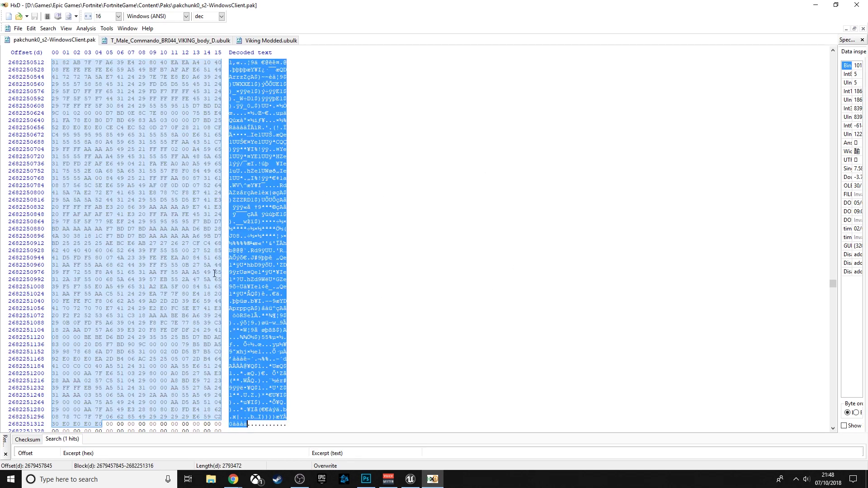
Compare the original .ubulk's final bytes with the end of the pak's selected block.
{"action": "left_click", "coordinate": [171, 40]}
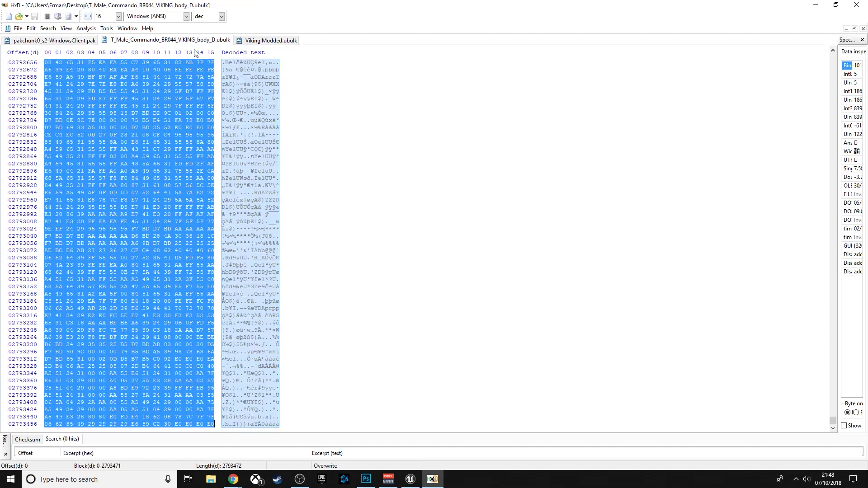
{"action": "scroll", "coordinate": [261, 260], "scroll_direction": "down", "scroll_amount": 8}
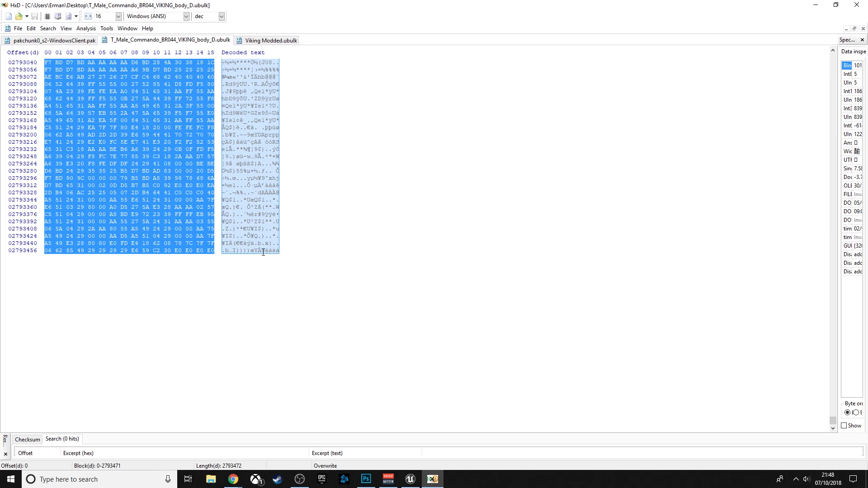
{"action": "left_click", "coordinate": [264, 252]}
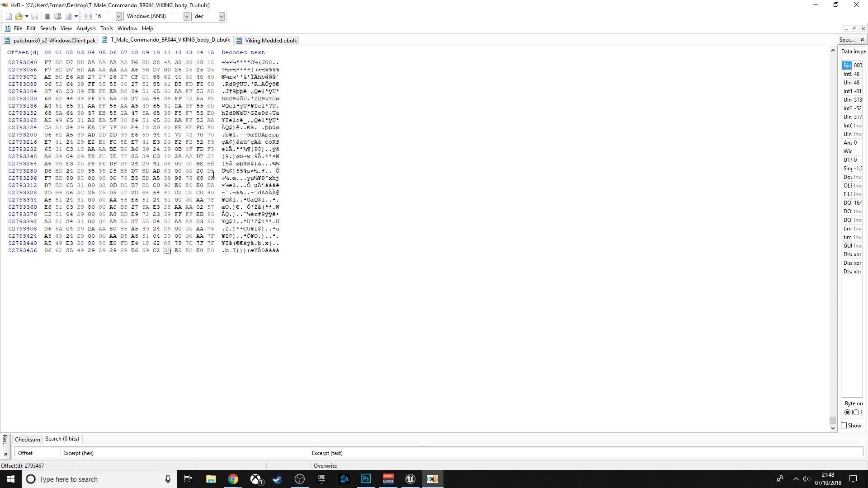
{"action": "left_click", "coordinate": [86, 40]}
{"action": "scroll", "coordinate": [314, 379], "scroll_direction": "down", "scroll_amount": 2}
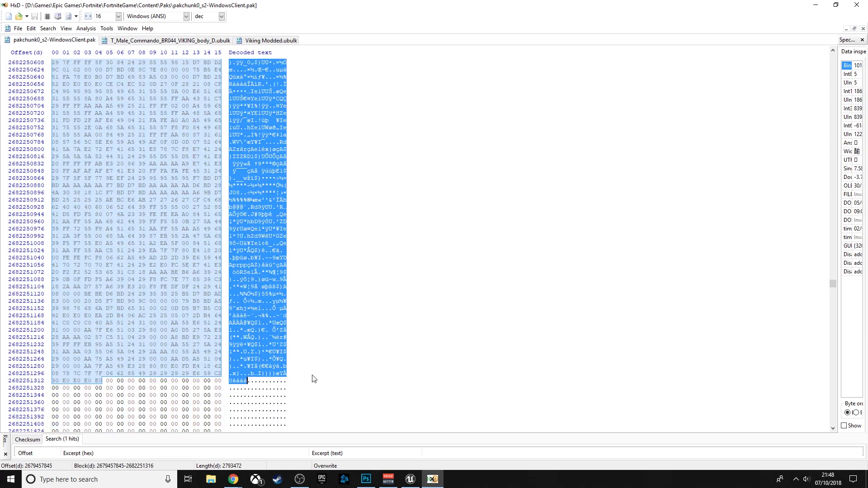
{"action": "scroll", "coordinate": [300, 380], "scroll_direction": "up", "scroll_amount": 3}
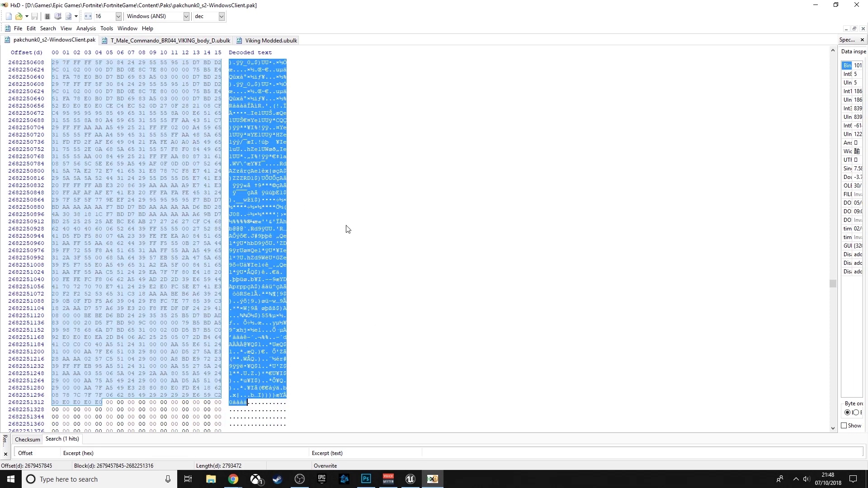
{"action": "left_click", "coordinate": [271, 40]}
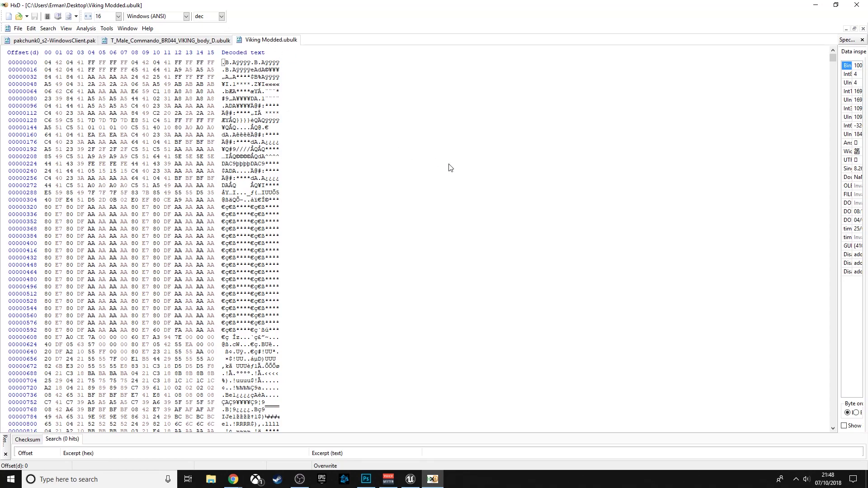
Overwrite the pak's selected 2793472-byte block with all Viking Modded bytes, undoing a stray keystroke.
{"action": "key", "text": "ctrl+a"}
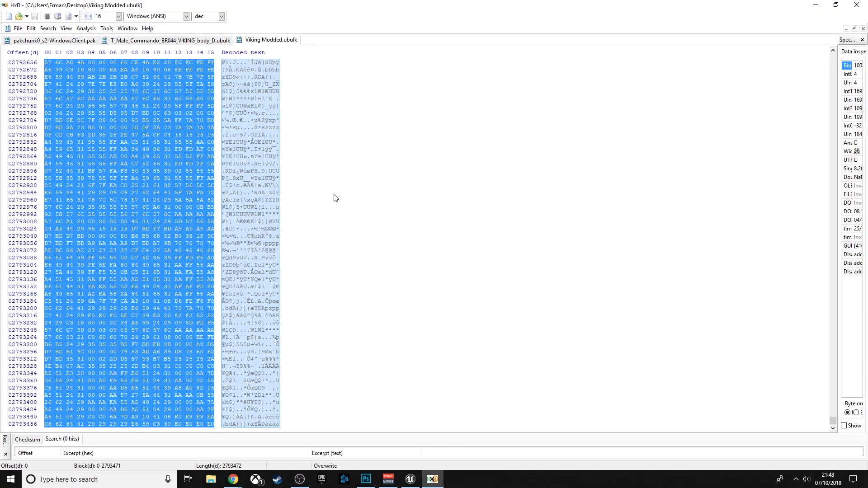
{"action": "key", "text": "ctrl+Tab"}
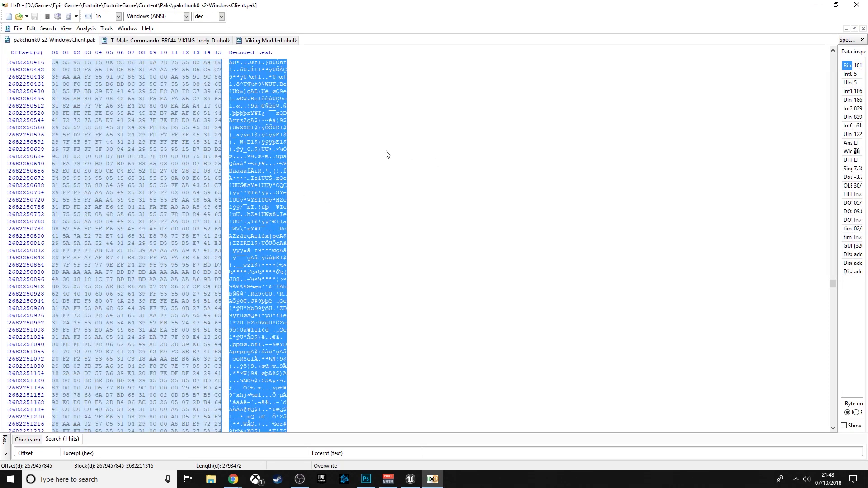
{"action": "key", "text": "ctrl+b"}
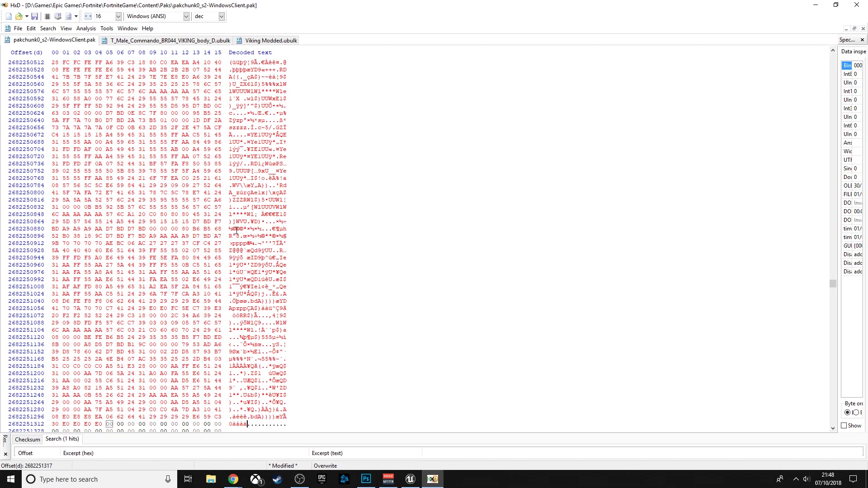
{"action": "scroll", "coordinate": [259, 204], "scroll_direction": "up", "scroll_amount": 10}
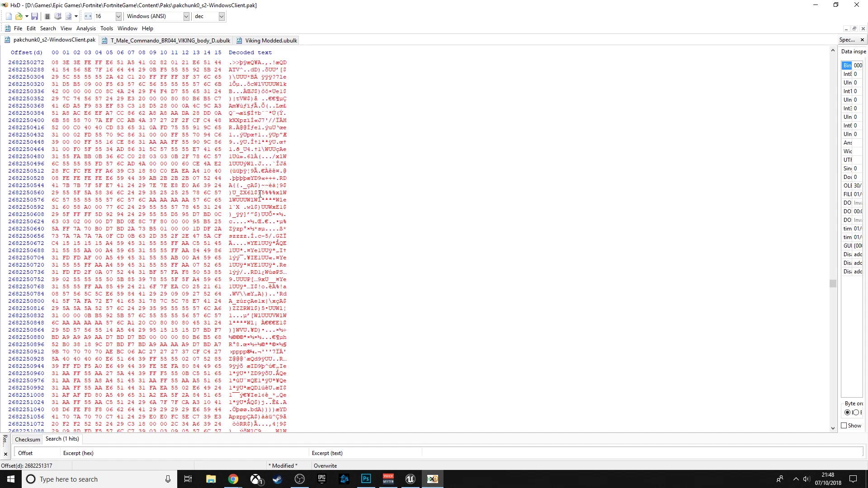
{"action": "scroll", "coordinate": [307, 154], "scroll_direction": "down", "scroll_amount": 10}
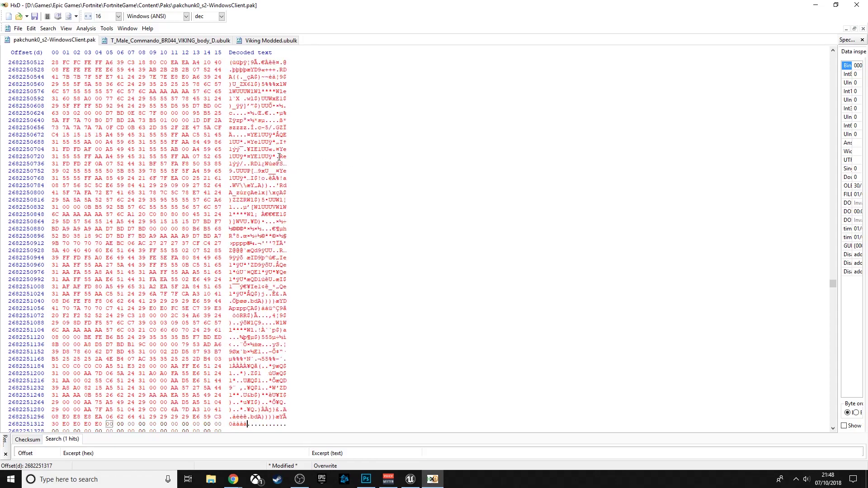
{"action": "scroll", "coordinate": [212, 145], "scroll_direction": "down", "scroll_amount": 4}
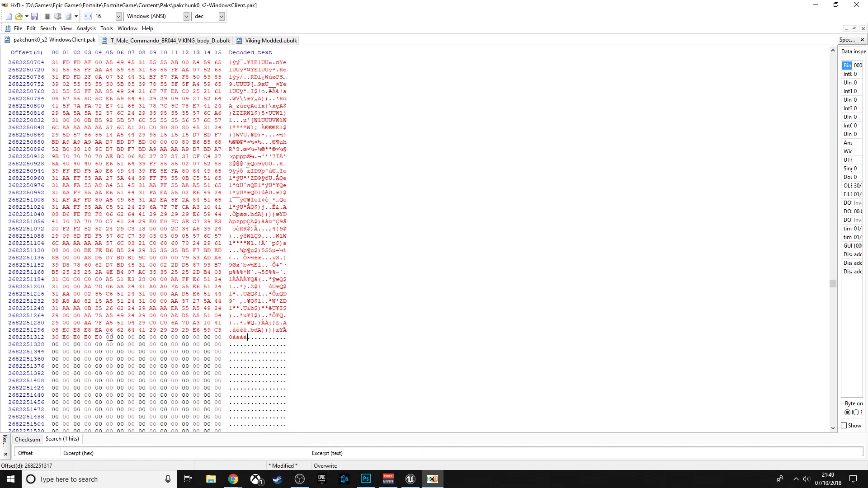
{"action": "type", "text": "v"}
{"action": "key", "text": "BackSpace"}
In Photoshop, float the painted PNG texture document in its own window.
{"action": "left_click", "coordinate": [366, 479]}
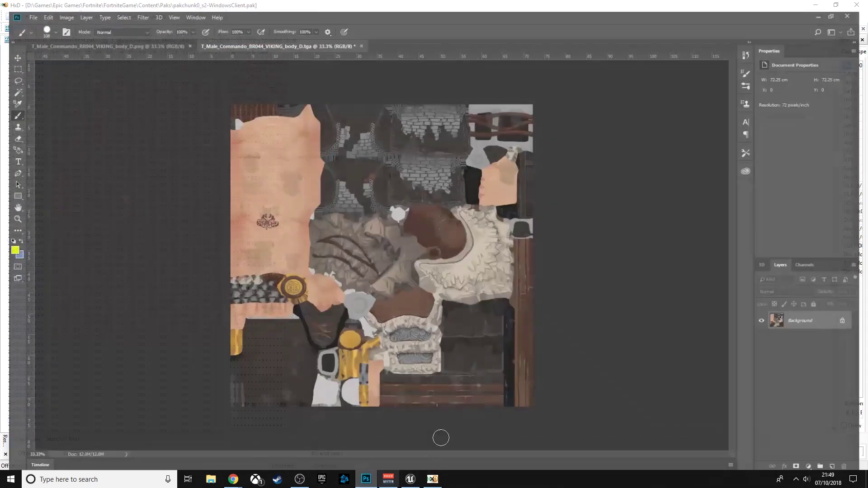
{"action": "left_click", "coordinate": [131, 34]}
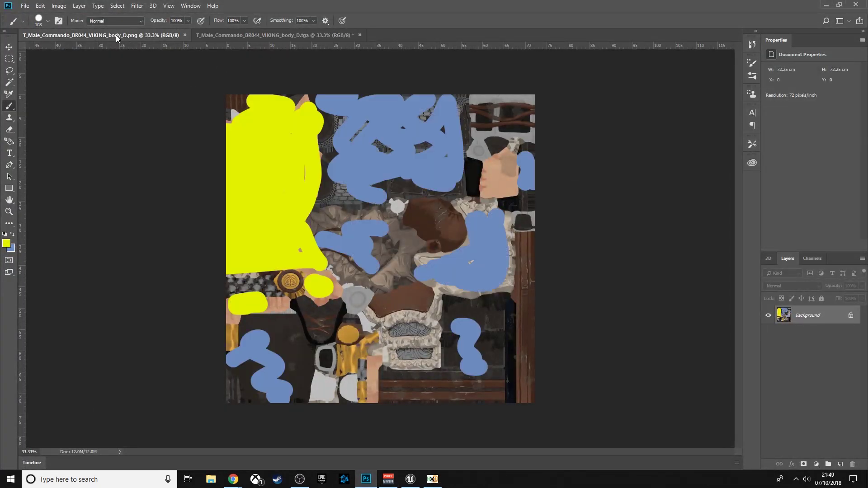
{"action": "mouse_move", "coordinate": [116, 34]}
{"action": "left_mouse_down"}
{"action": "mouse_move", "coordinate": [221, 130]}
{"action": "mouse_move", "coordinate": [216, 118]}
{"action": "left_mouse_up"}
{"action": "left_click_drag", "start_coordinate": [291, 118], "coordinate": [302, 75]}
{"action": "right_click", "coordinate": [303, 76]}
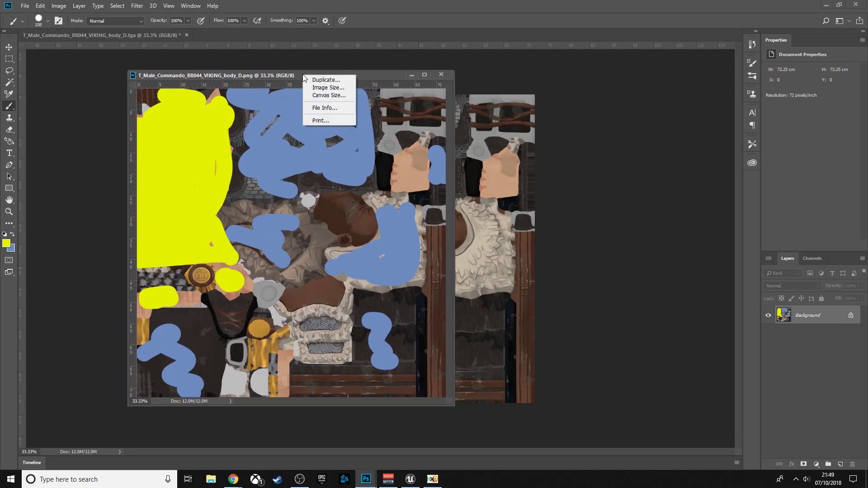
{"action": "left_click", "coordinate": [376, 74]}
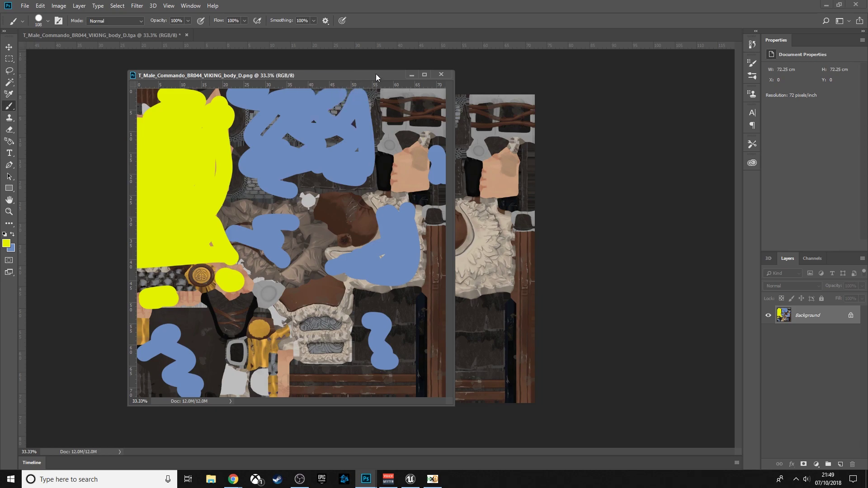
{"action": "left_click_drag", "start_coordinate": [376, 74], "coordinate": [296, 108]}
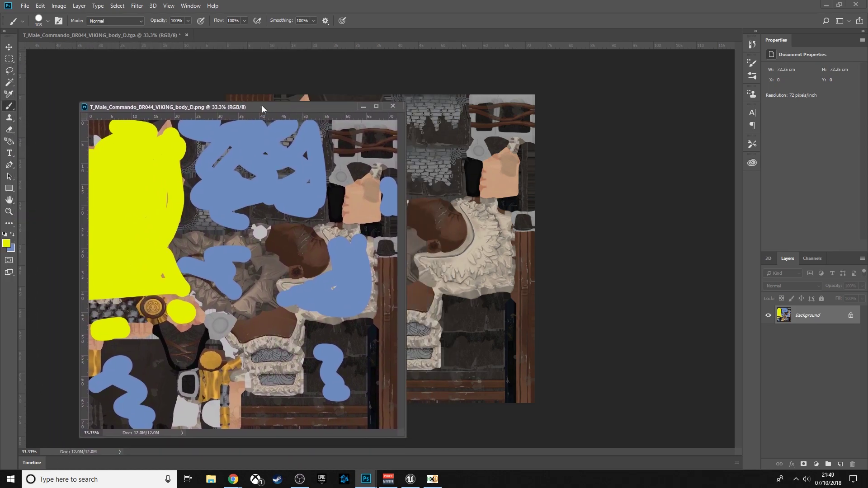
Check in Image Size that the texture is 2048 × 2048 pixels, then redock it and return to HxD.
{"action": "right_click", "coordinate": [262, 105]}
{"action": "left_click", "coordinate": [281, 120]}
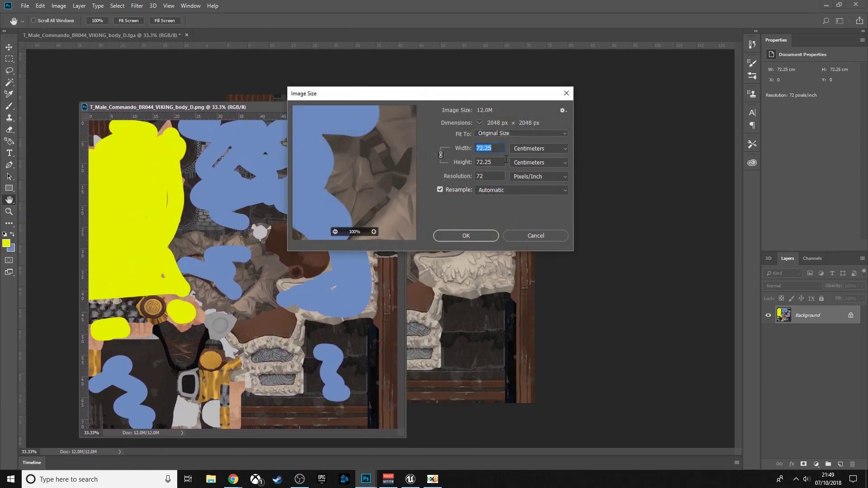
{"action": "left_click", "coordinate": [542, 150]}
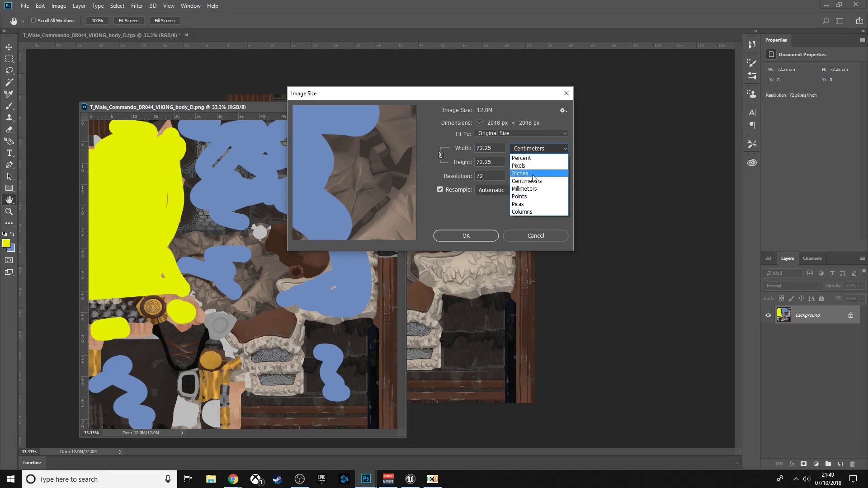
{"action": "left_click", "coordinate": [535, 165]}
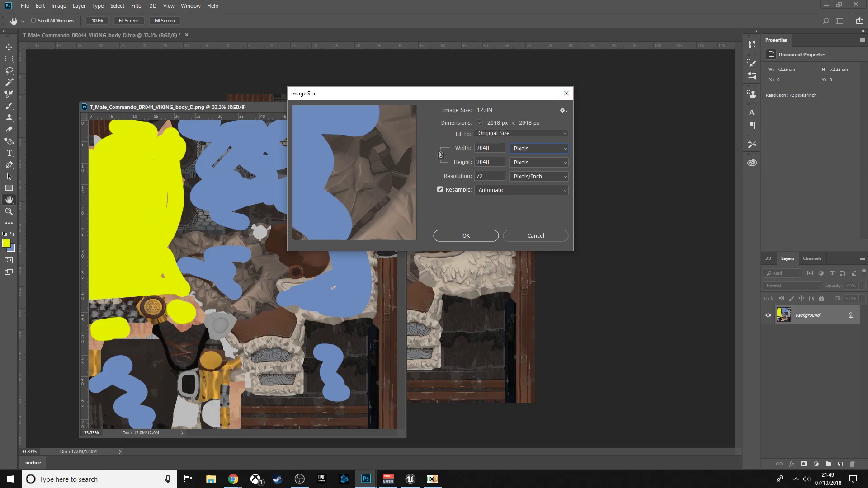
{"action": "left_click", "coordinate": [566, 93]}
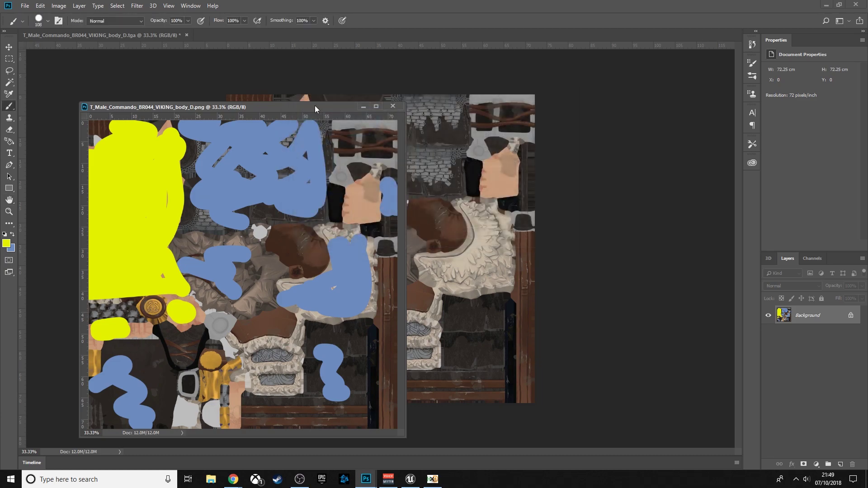
{"action": "mouse_move", "coordinate": [315, 105]}
{"action": "left_mouse_down"}
{"action": "mouse_move", "coordinate": [267, 51]}
{"action": "mouse_move", "coordinate": [281, 34]}
{"action": "left_mouse_up"}
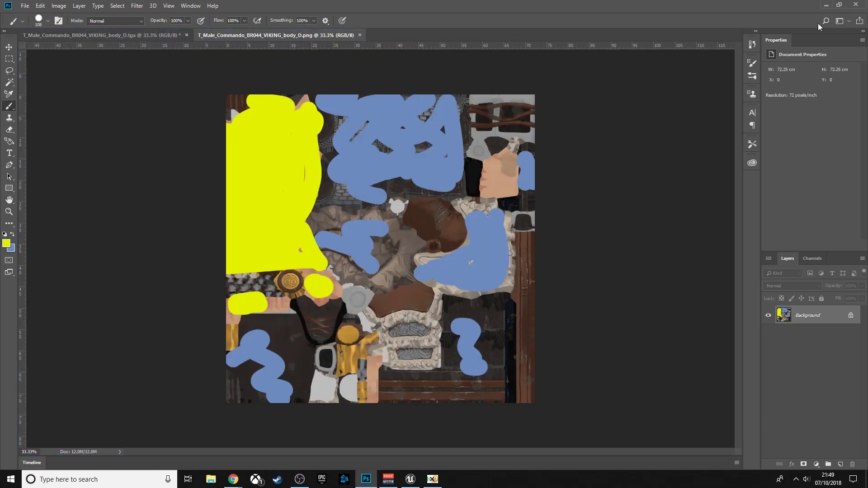
{"action": "left_click", "coordinate": [433, 479]}
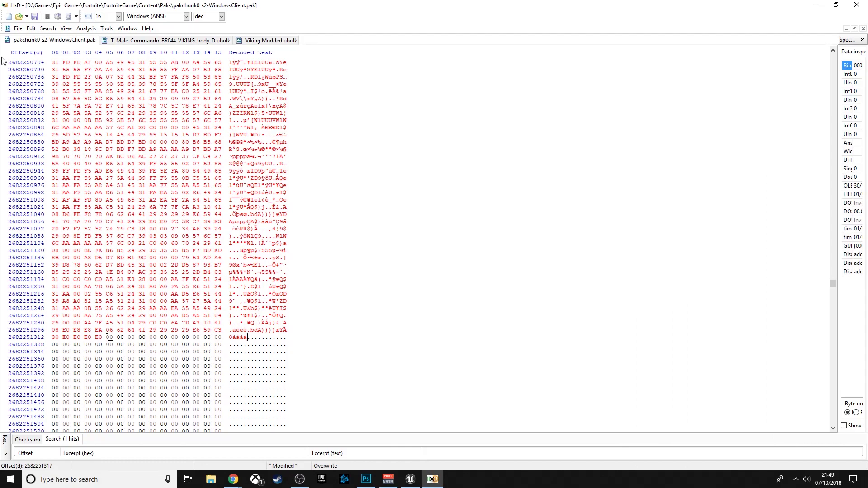
Save the modified pakchunk0_s2-WindowsClient.pak with Ctrl+S and open a File Explorer window.
{"action": "key", "text": "ctrl+s"}
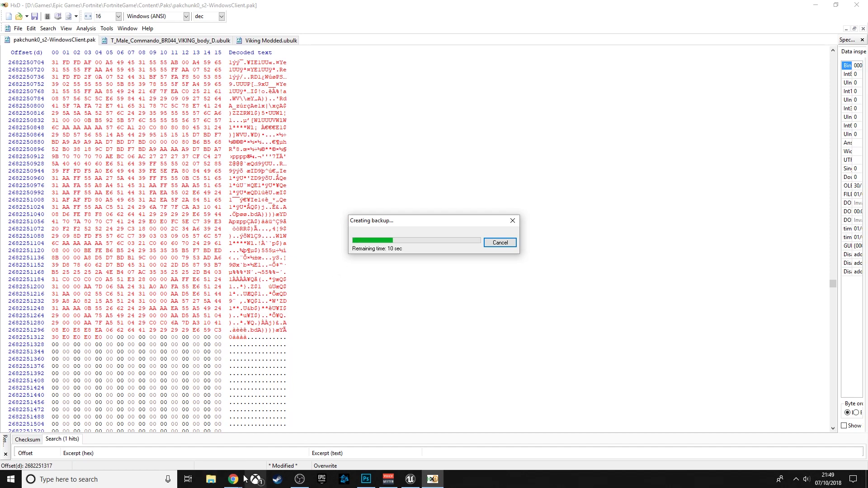
{"action": "left_click", "coordinate": [211, 480]}
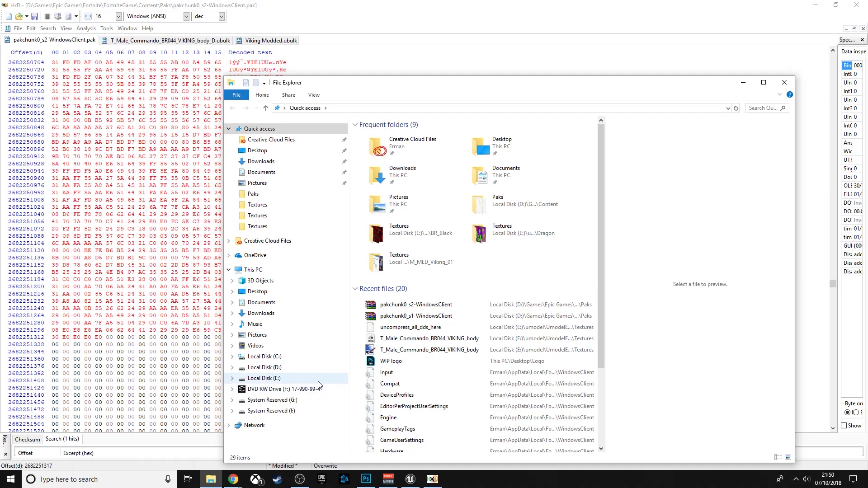
Browse to D:\Games\Epic Games\Fortnite\FortniteGame\Content\Paks in File Explorer.
{"action": "left_click", "coordinate": [302, 378]}
{"action": "left_click", "coordinate": [303, 369]}
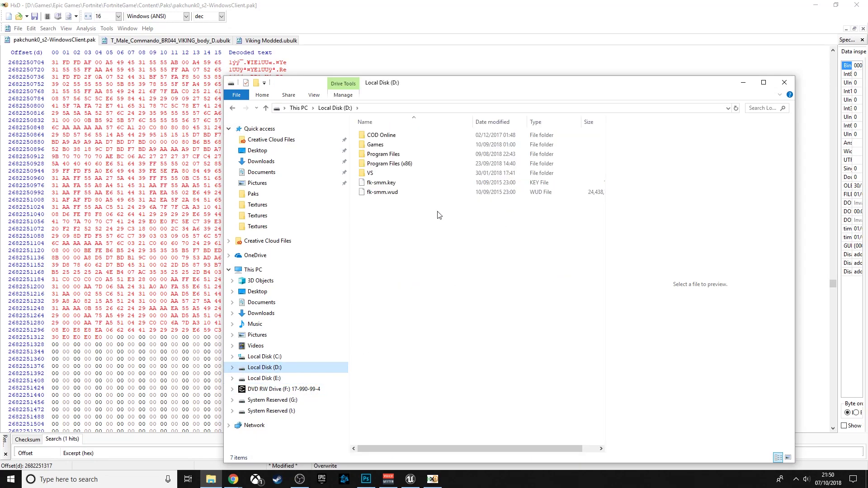
{"action": "double_click", "coordinate": [398, 155]}
{"action": "scroll", "coordinate": [420, 325], "scroll_direction": "down", "scroll_amount": 1}
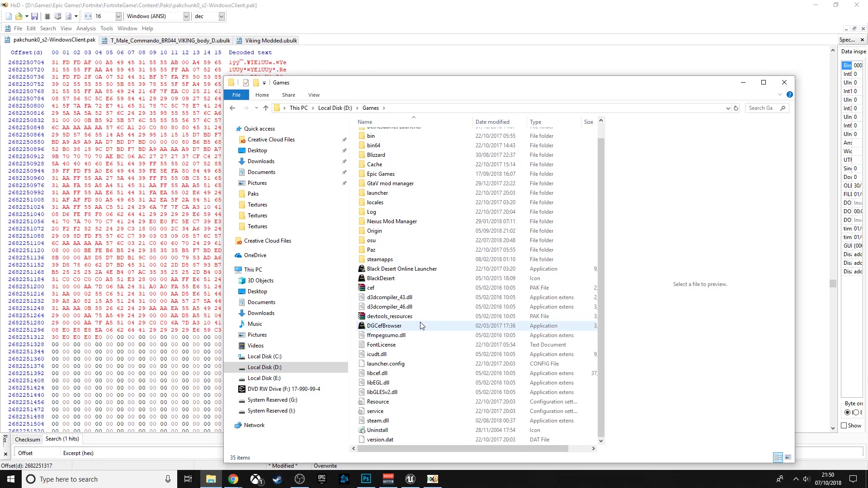
{"action": "scroll", "coordinate": [421, 325], "scroll_direction": "up", "scroll_amount": 1}
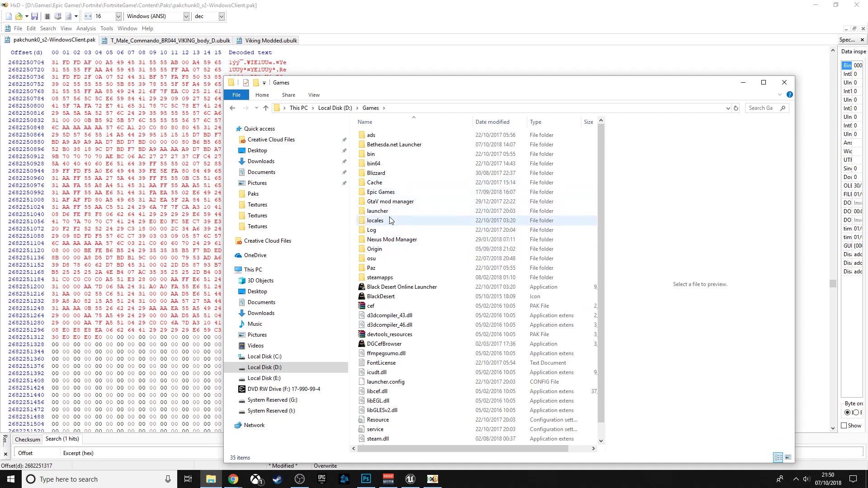
{"action": "double_click", "coordinate": [389, 192]}
{"action": "double_click", "coordinate": [388, 145]}
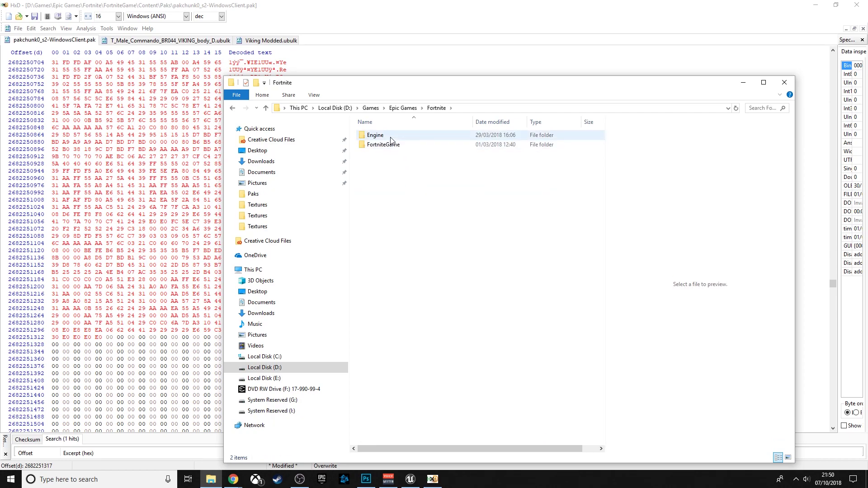
{"action": "double_click", "coordinate": [391, 146]}
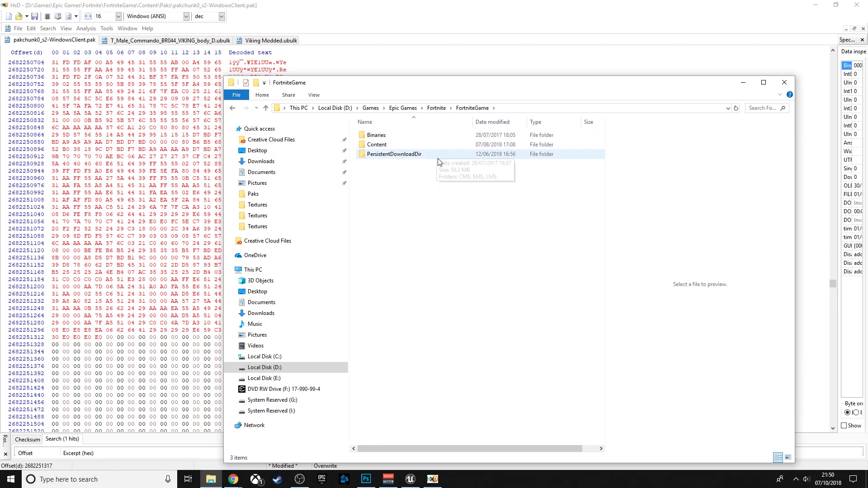
{"action": "double_click", "coordinate": [377, 145]}
{"action": "double_click", "coordinate": [384, 172]}
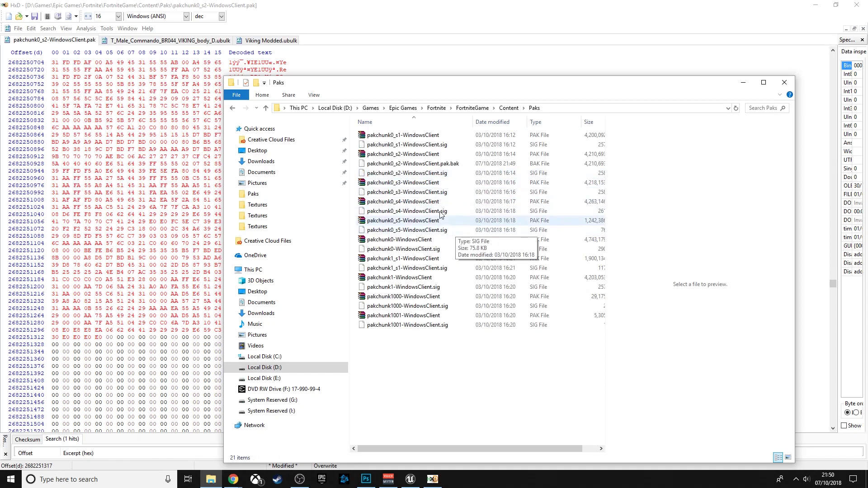
Delete the pakchunk0_s2-WindowsClient.pak.bak backup, keeping the modified pak.
{"action": "left_click", "coordinate": [456, 165]}
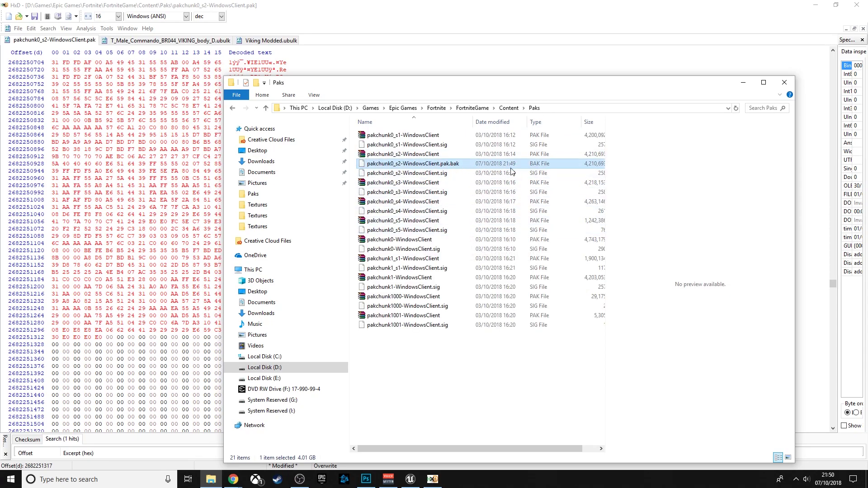
{"action": "left_click_drag", "start_coordinate": [468, 82], "coordinate": [384, 51]}
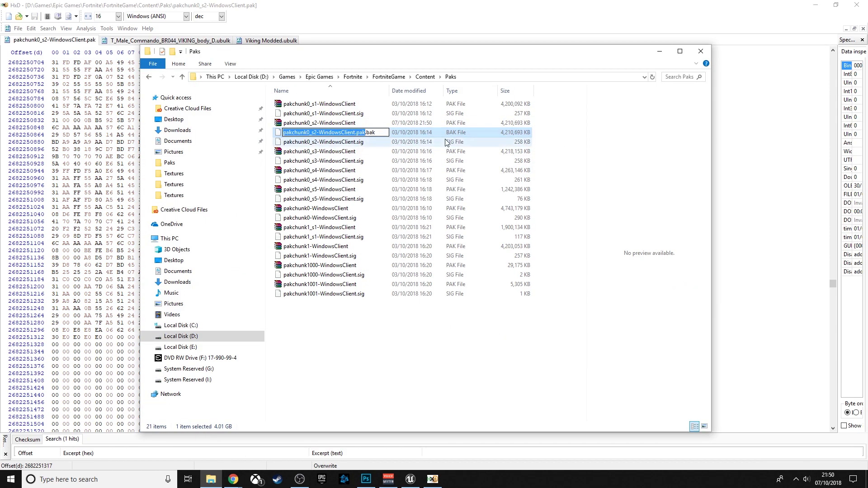
{"action": "key", "text": "Delete"}
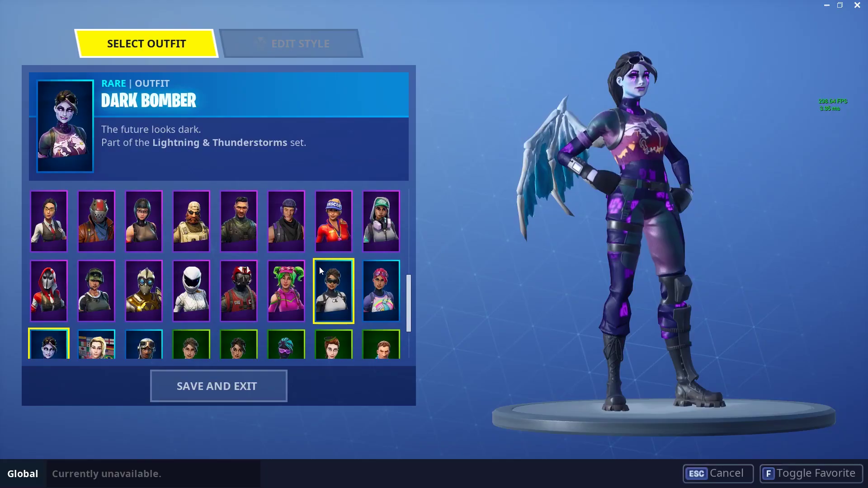
Back in the Locker, set the Back Bling to None.
{"action": "scroll", "coordinate": [320, 267], "scroll_direction": "up", "scroll_amount": 5}
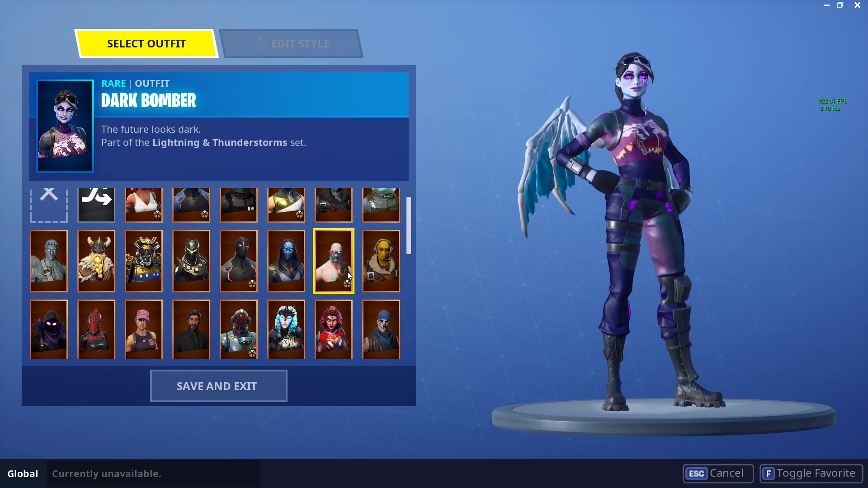
{"action": "left_click", "coordinate": [98, 290]}
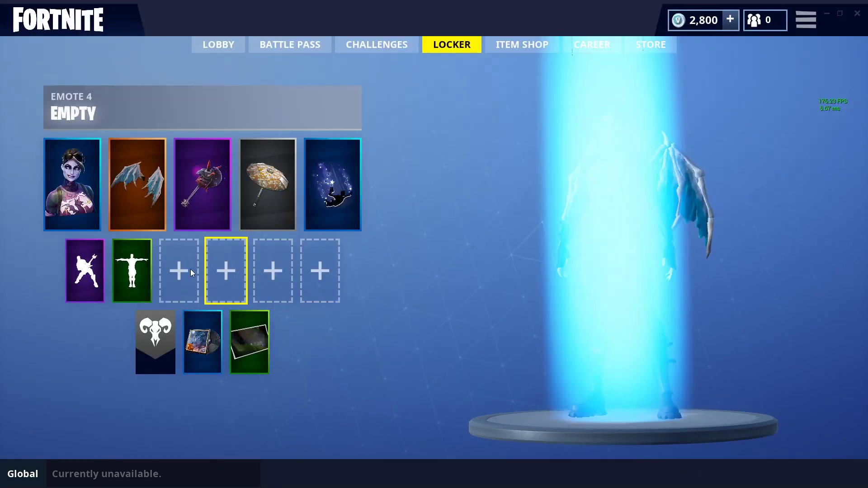
{"action": "left_click", "coordinate": [137, 184]}
{"action": "double_click", "coordinate": [63, 240]}
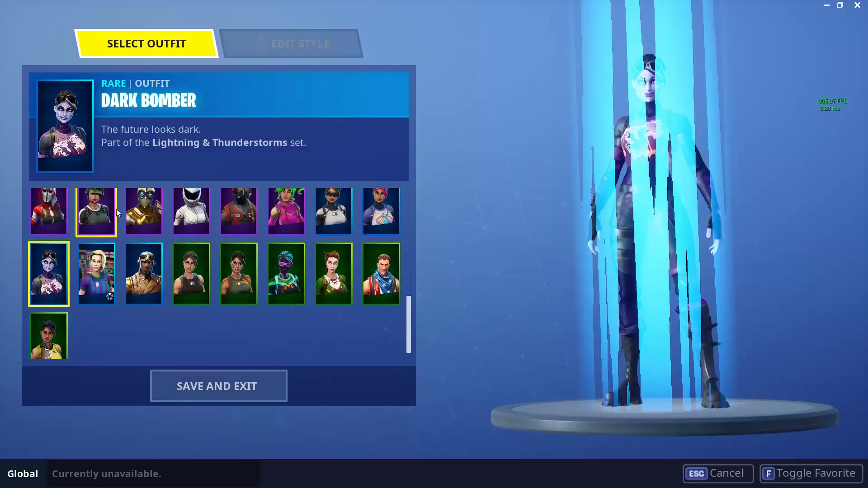
Select the Magnus outfit and rotate it to inspect the yellow/blue painted body.
{"action": "scroll", "coordinate": [175, 276], "scroll_direction": "down", "scroll_amount": 5}
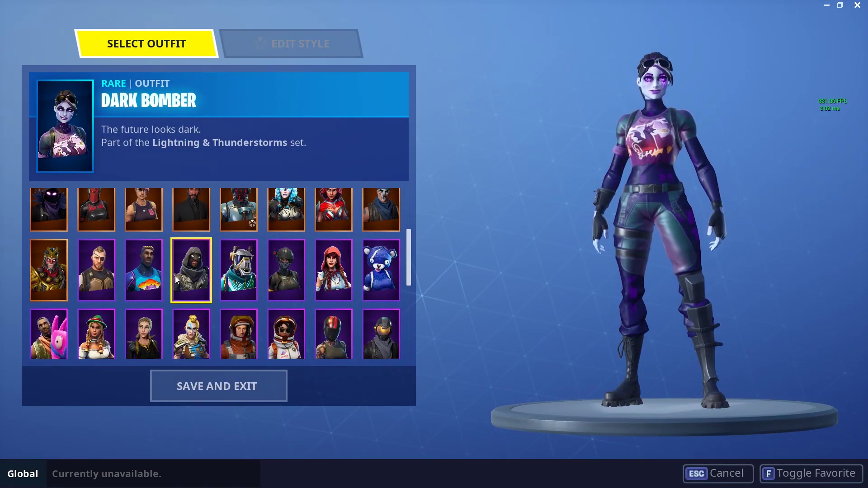
{"action": "scroll", "coordinate": [172, 271], "scroll_direction": "up", "scroll_amount": 3}
{"action": "left_click", "coordinate": [96, 235]}
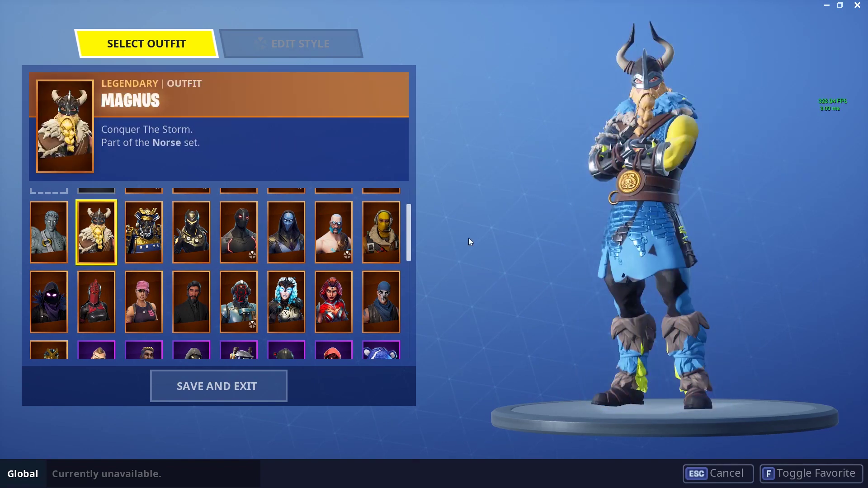
{"action": "left_click_drag", "start_coordinate": [469, 241], "coordinate": [439, 241]}
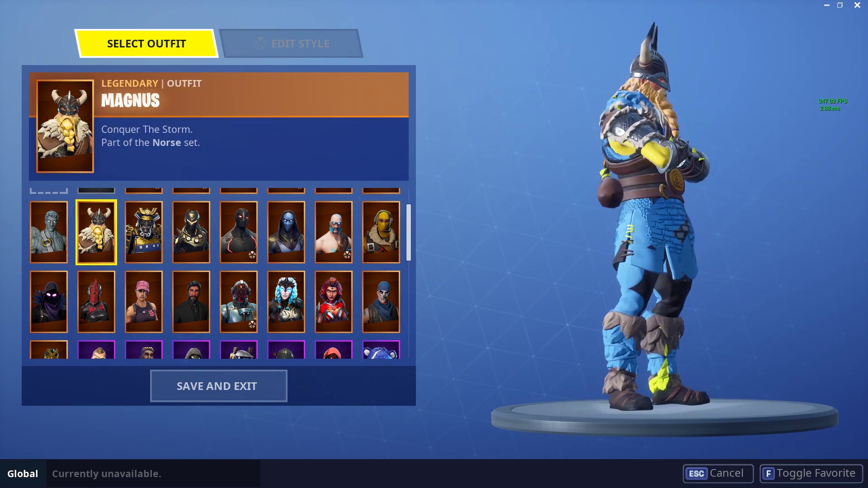